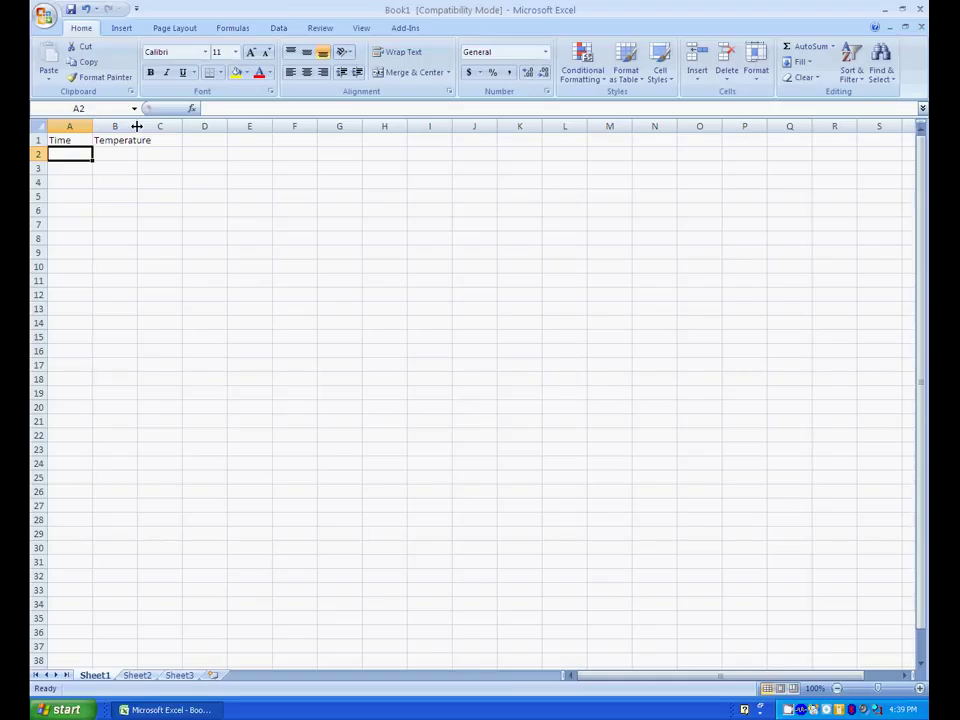
Widen column B to fit the Temperature heading and enter 1 as the first time value in A2
double_click(137, 126)
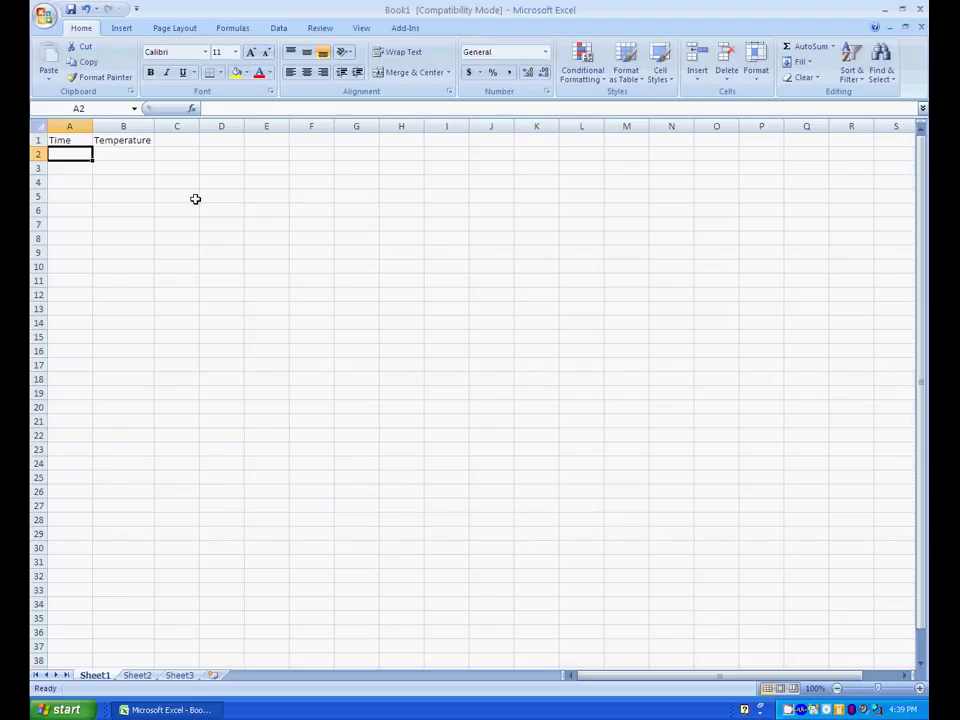
type("1")
key("Return")
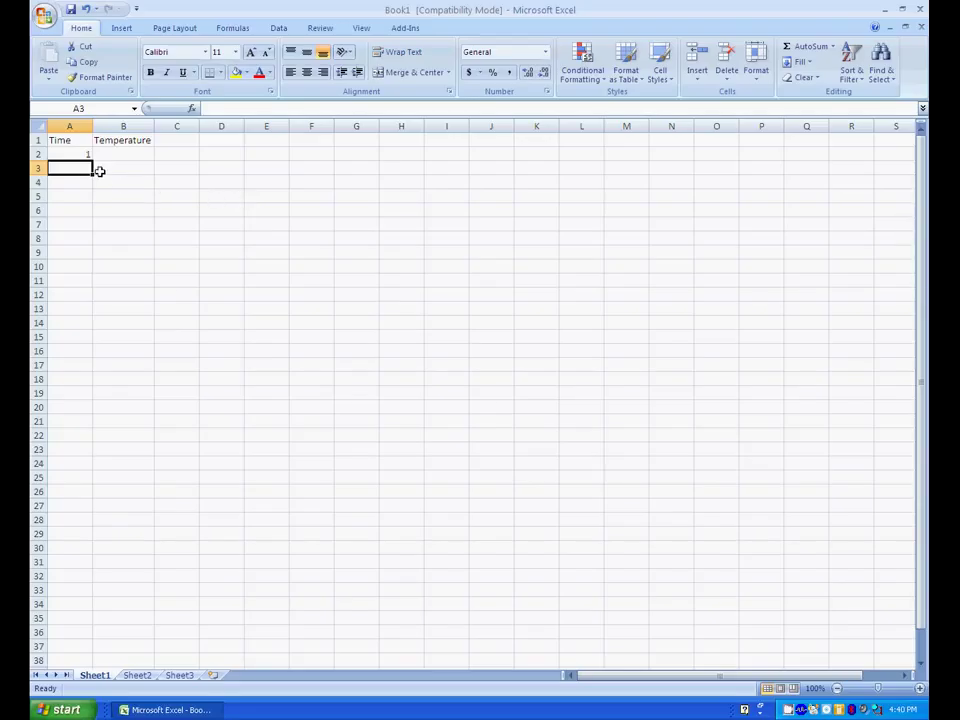
Enter the formula =A2+1 in A3 and fill it down the Time column to A16
type("=")
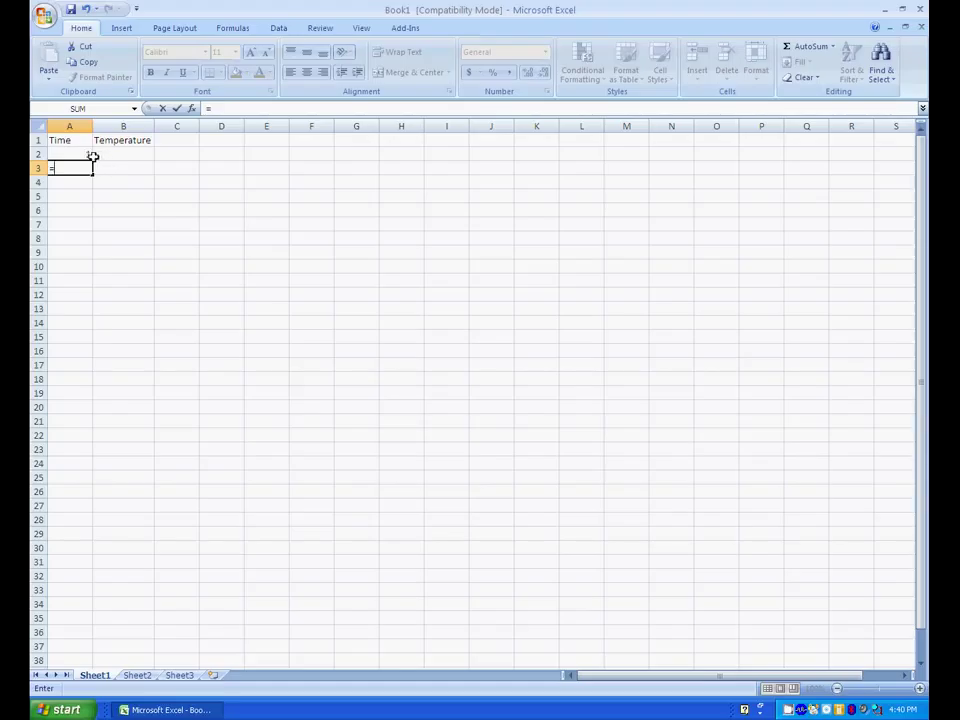
left_click(77, 155)
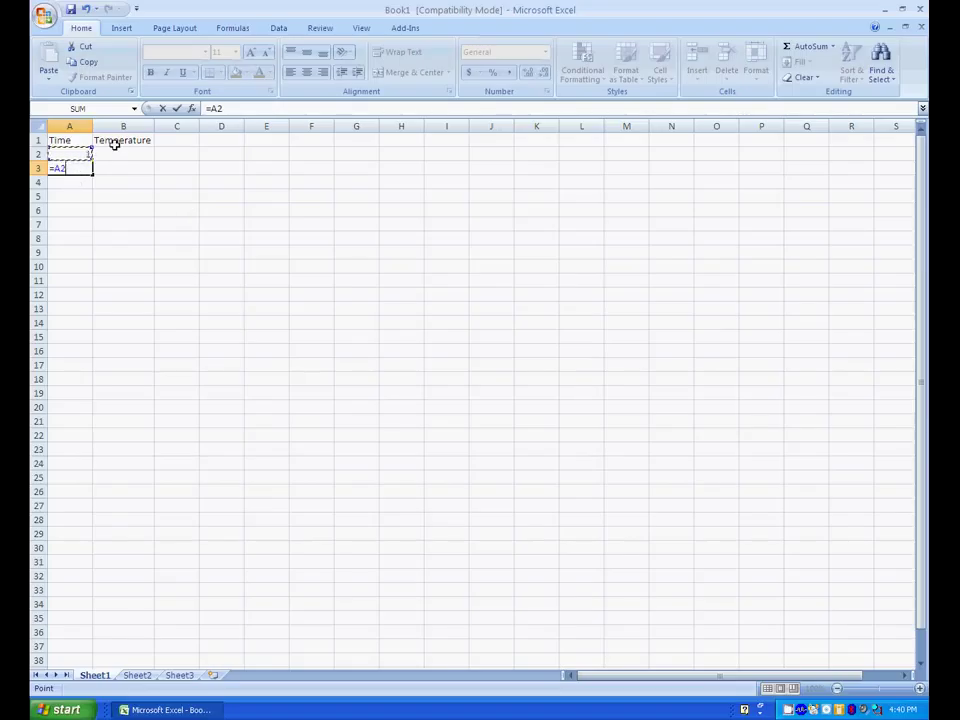
type("+1")
key("Return")
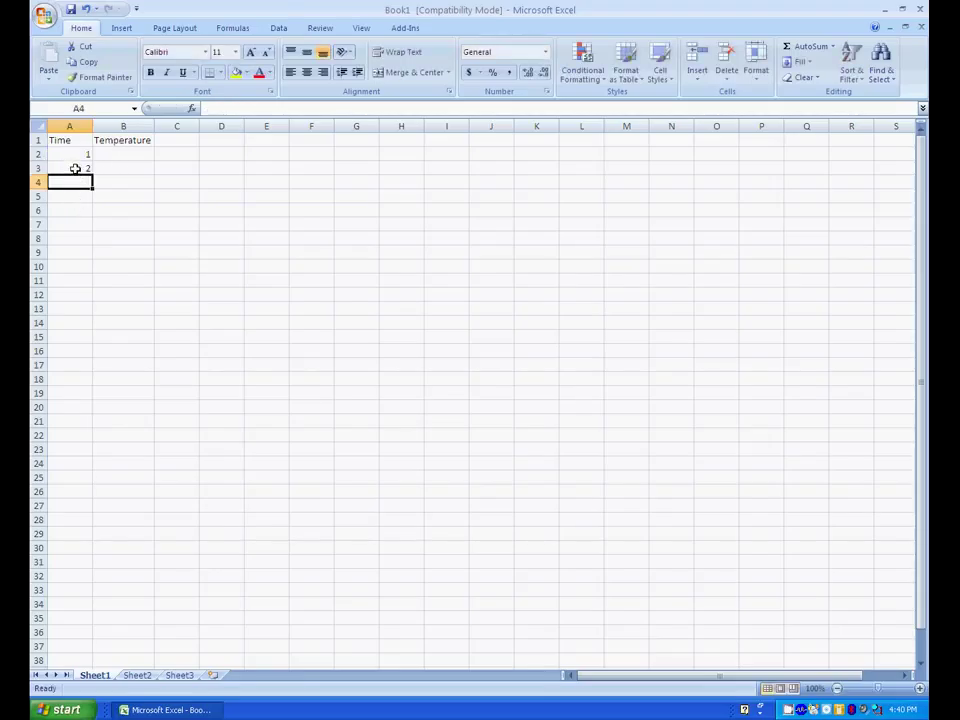
left_click(75, 169)
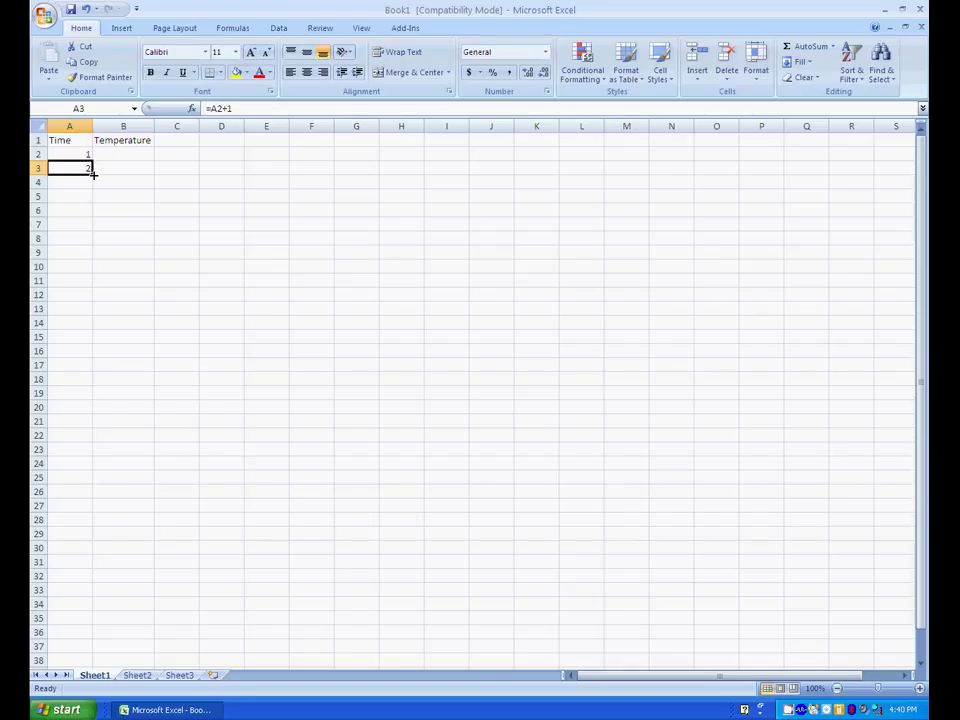
left_click_drag(93, 174, 77, 354)
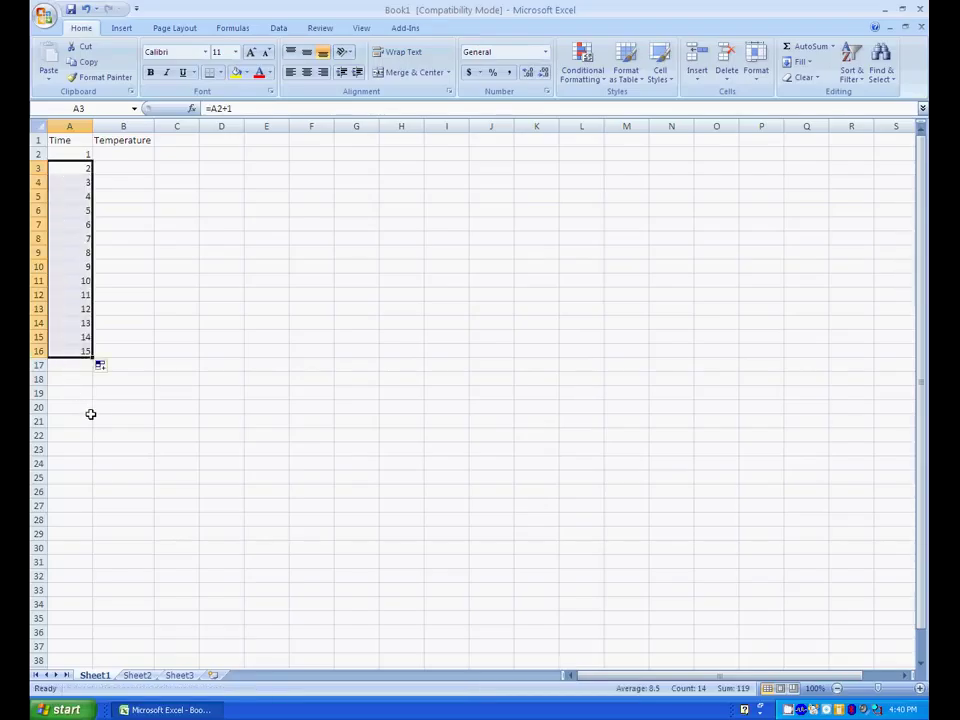
Enter the temperatures 100, 95, 90, 85 and 80 in cells B2 to B6
left_click(130, 153)
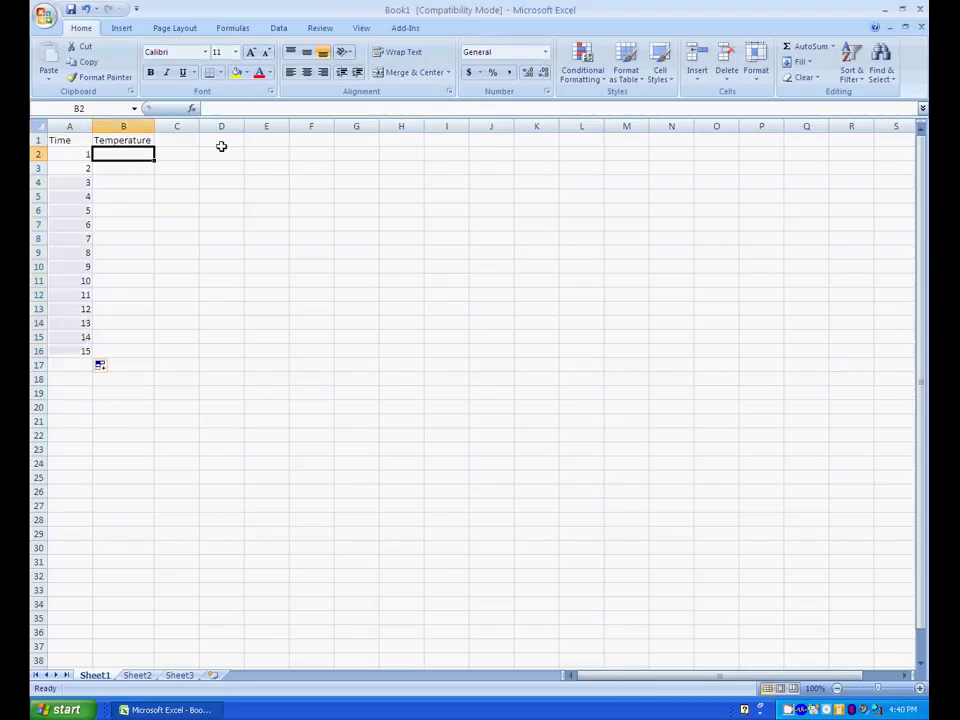
type("100")
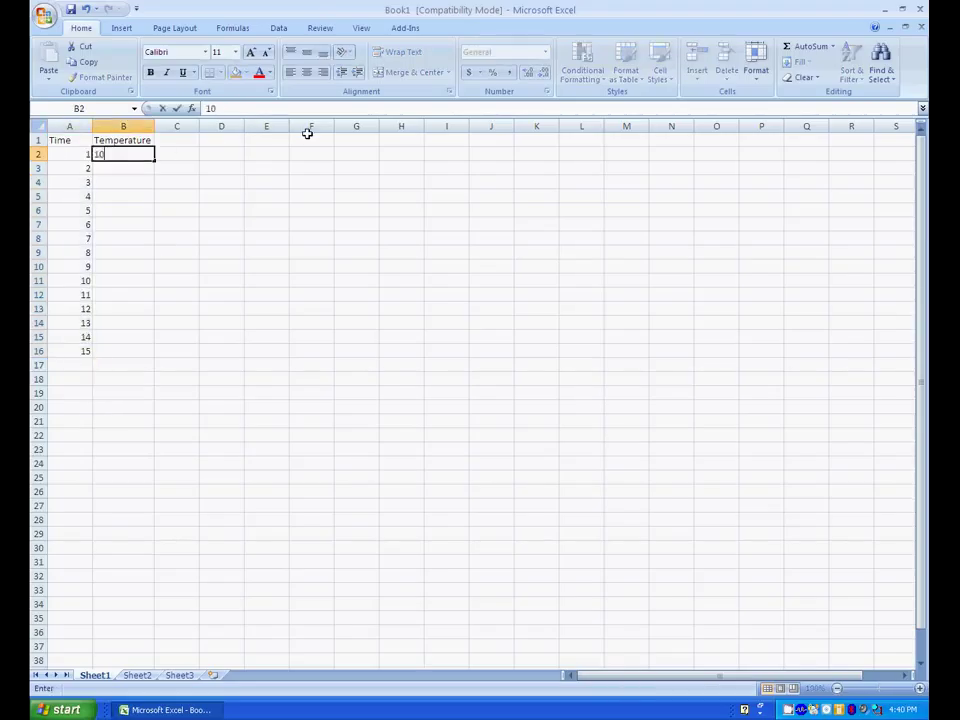
key("Return")
type("95")
key("Return")
type("90")
key("Return")
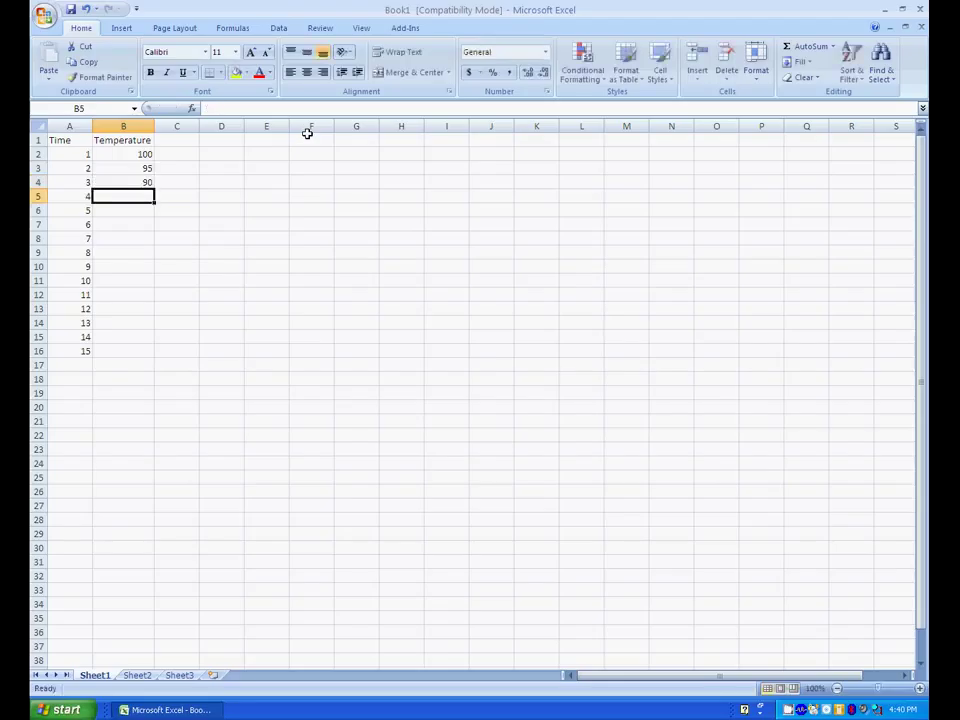
type("85")
key("Return")
type("80")
key("Return")
Enter the temperatures 75, 70, 65, 60 and 55 in cells B7 to B11
type("75")
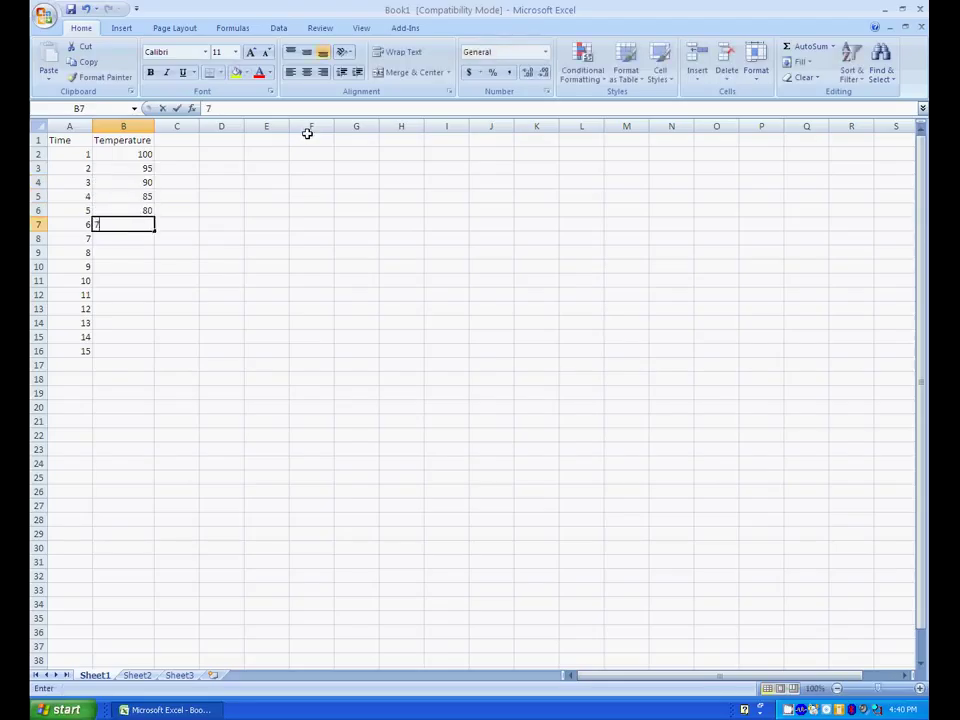
key("Return")
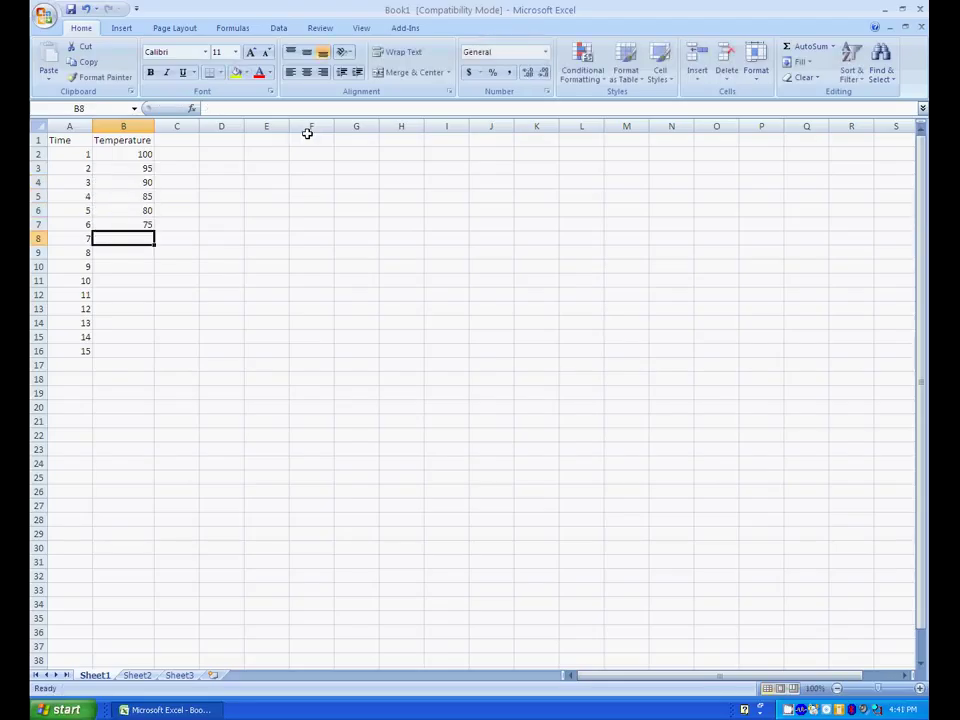
type("70")
key("Return")
type("65")
key("Return")
type("60")
key("Return")
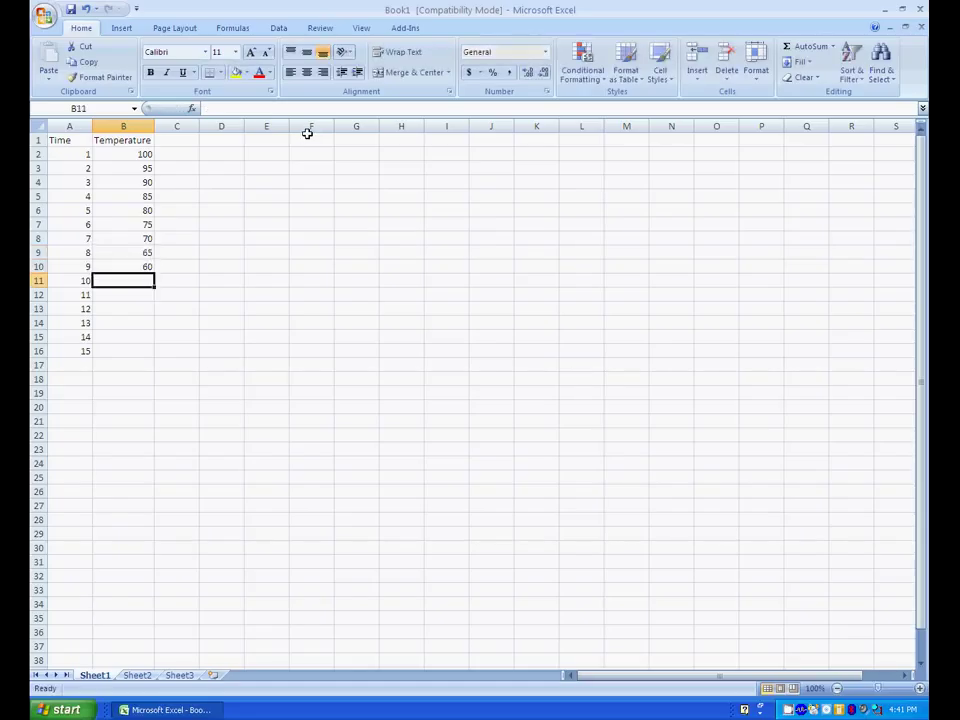
type("55")
key("Return")
Enter the temperatures 50, 45, 40, 35 and 30 in cells B12 to B16
type("50")
key("Return")
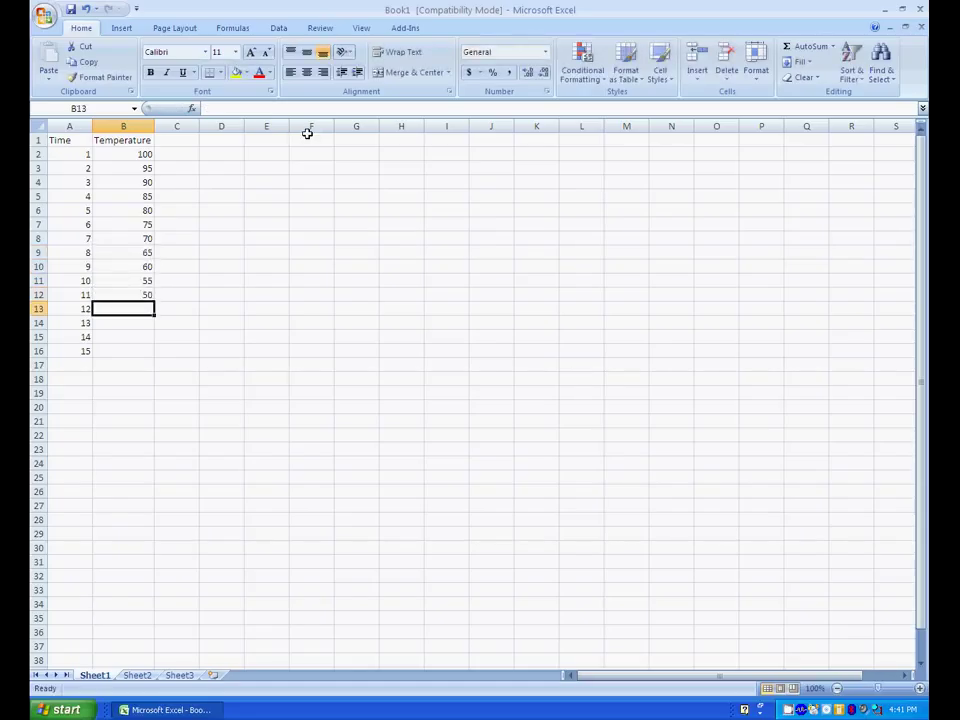
type("45")
key("Return")
type("40")
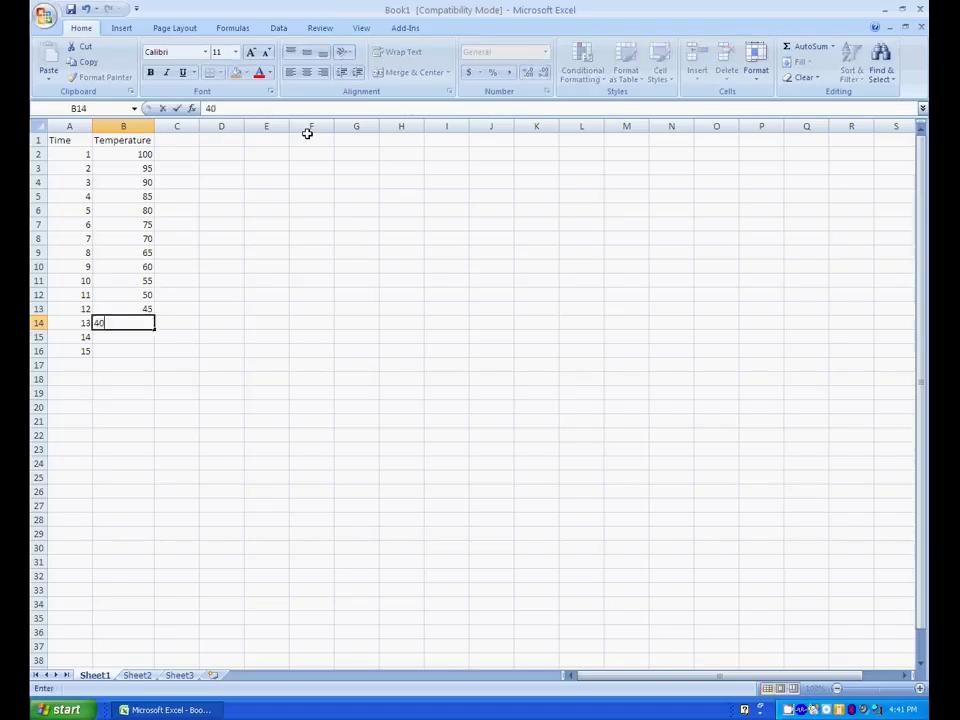
key("Return")
type("35")
key("Return")
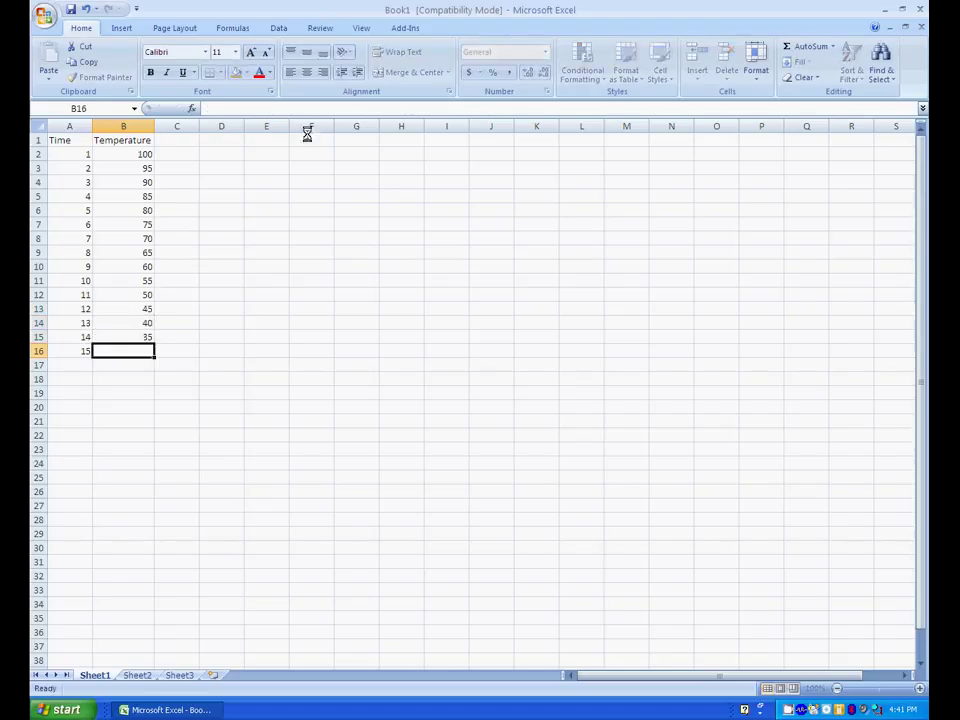
type("30")
key("Return")
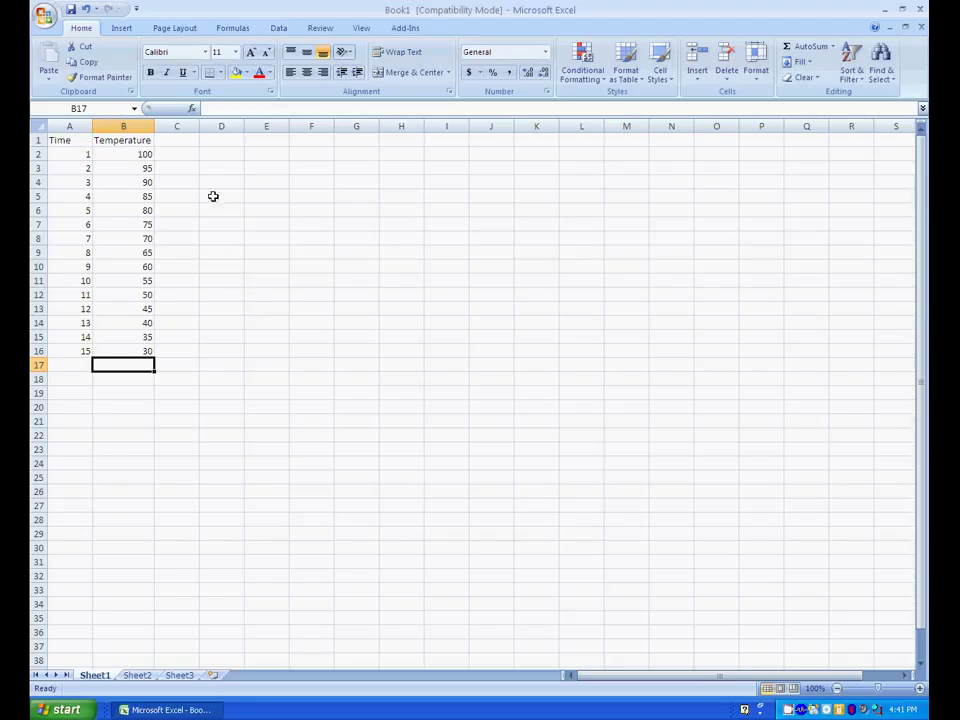
Insert a scatter chart with only markers from the Time and Temperature data
left_click(121, 29)
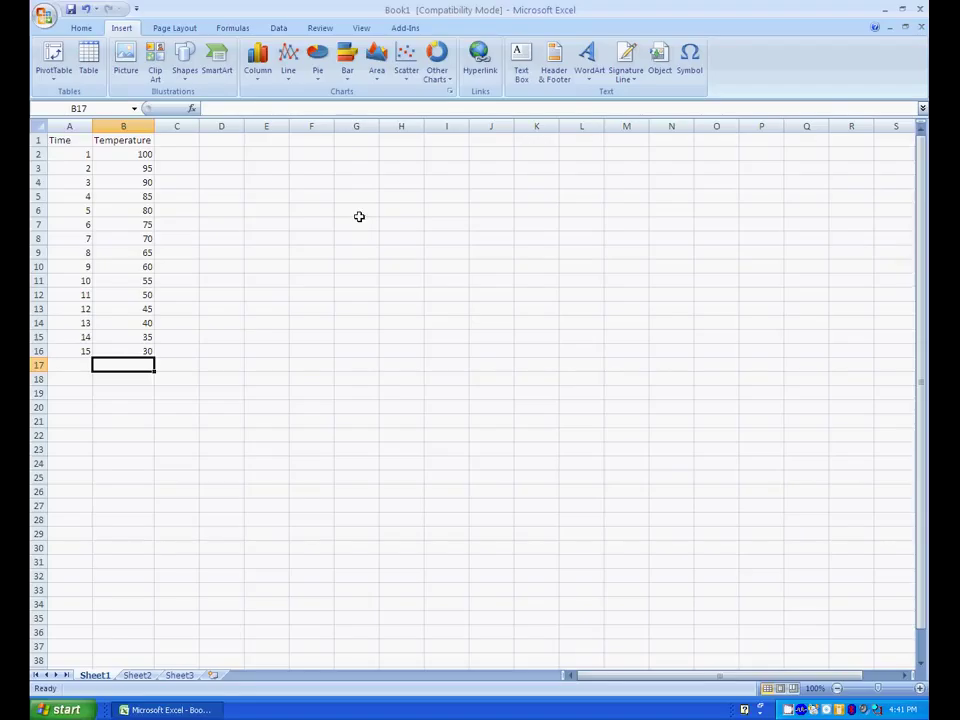
left_click(414, 76)
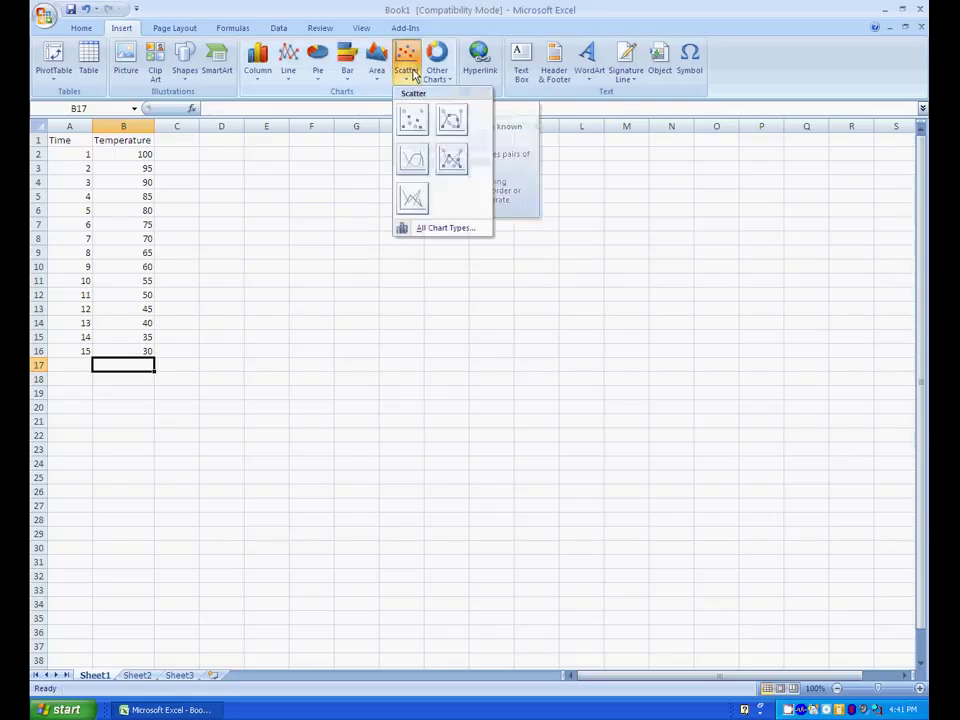
left_click(418, 129)
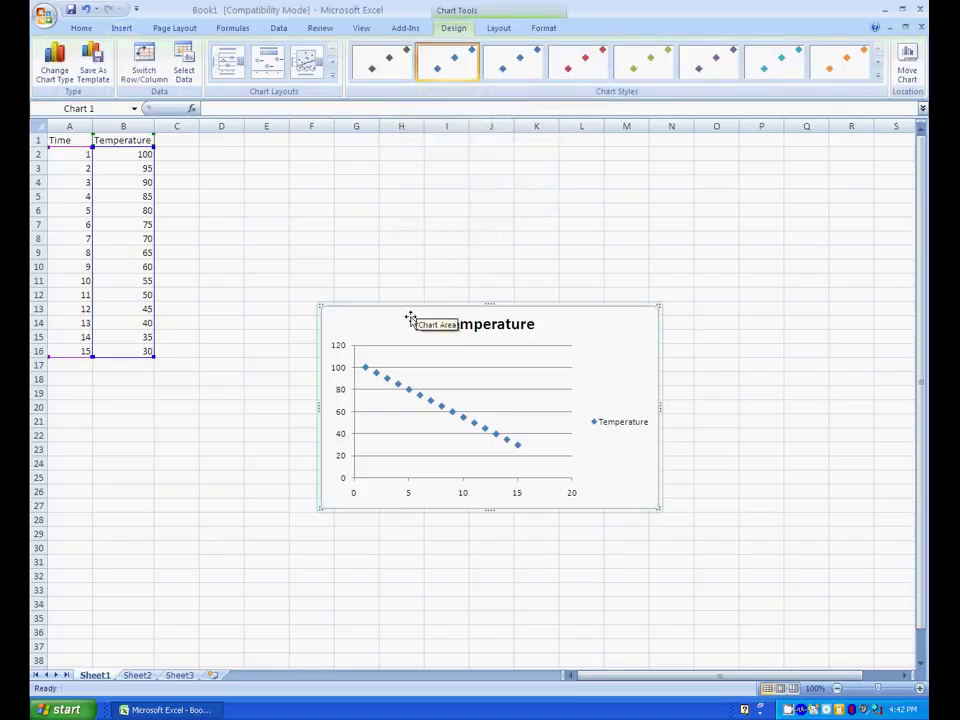
Delete the horizontal gridlines and the Temperature data series from the scatter chart
left_click(474, 346)
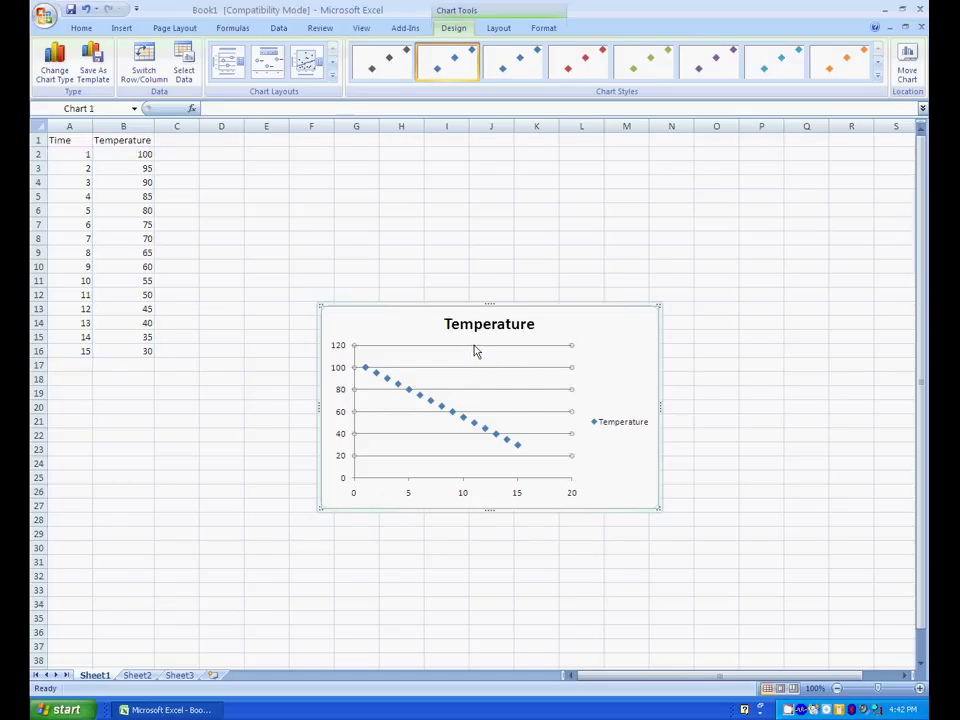
left_click(420, 403)
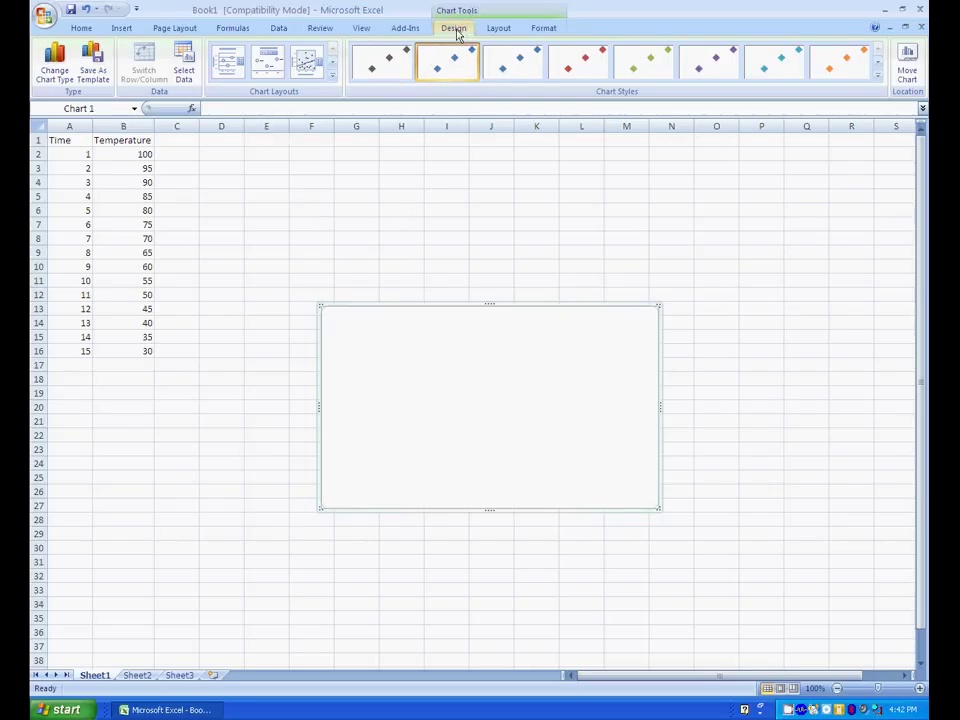
Add a chart data series named Temperature with A2:A16 on Sheet1 as its X values
left_click(186, 80)
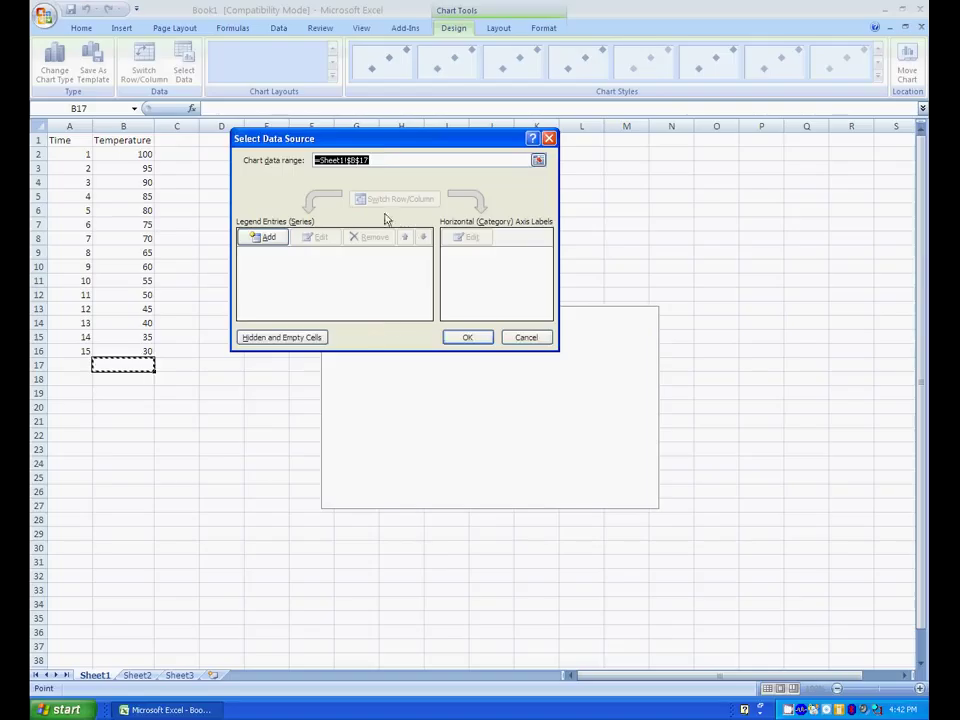
left_click(264, 238)
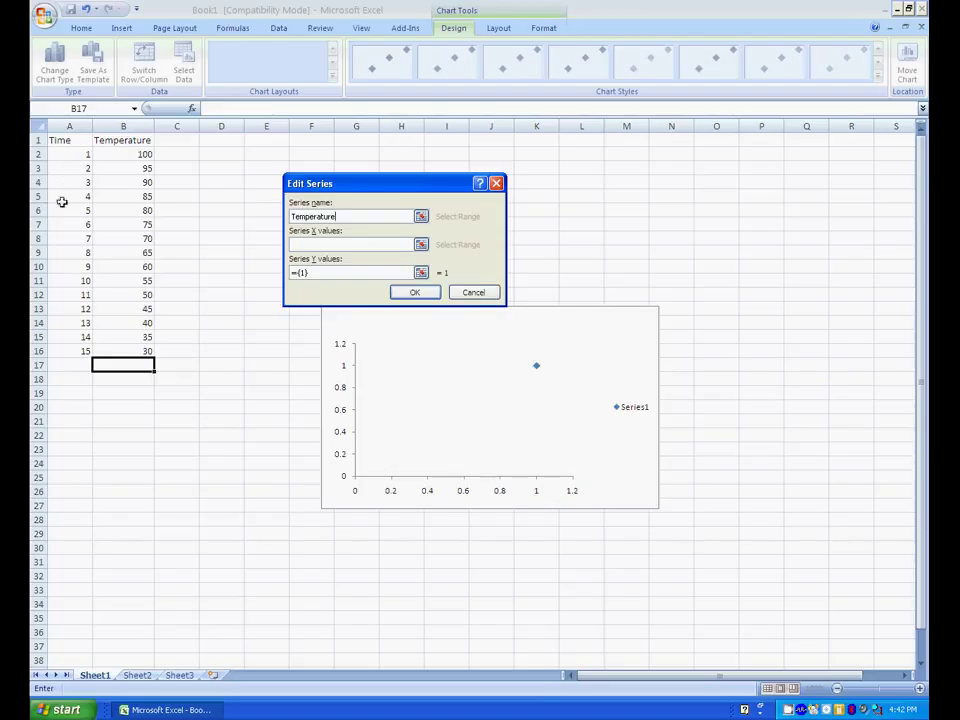
left_click(421, 245)
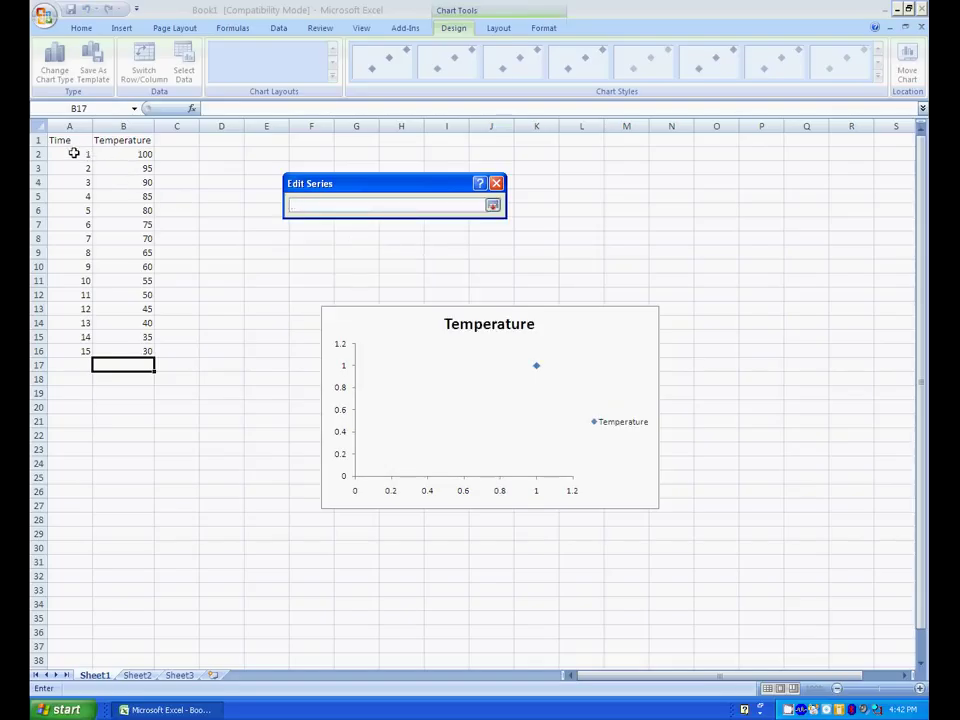
left_click_drag(74, 153, 66, 348)
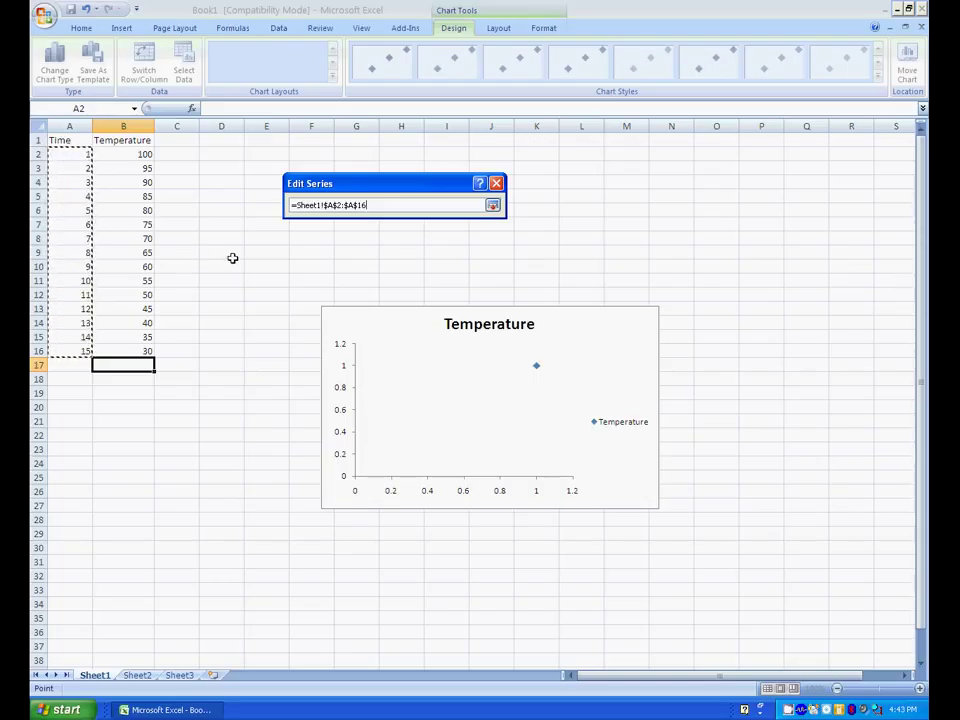
key("Return")
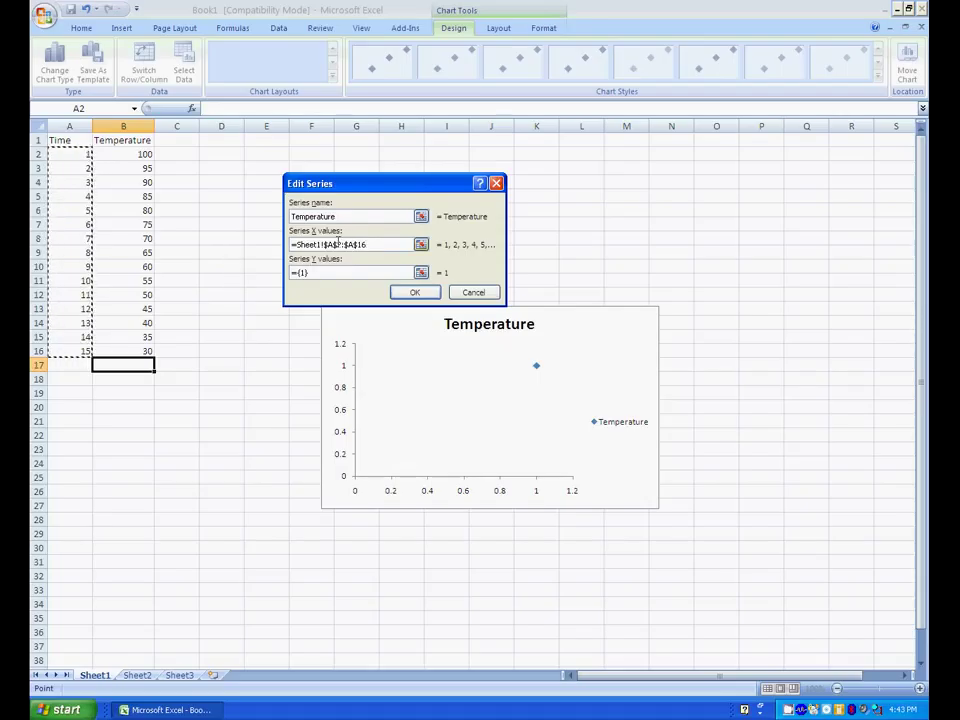
Set the Temperature series' Y values to B2:B16 on Sheet1 and apply the chart's data source
left_click(421, 272)
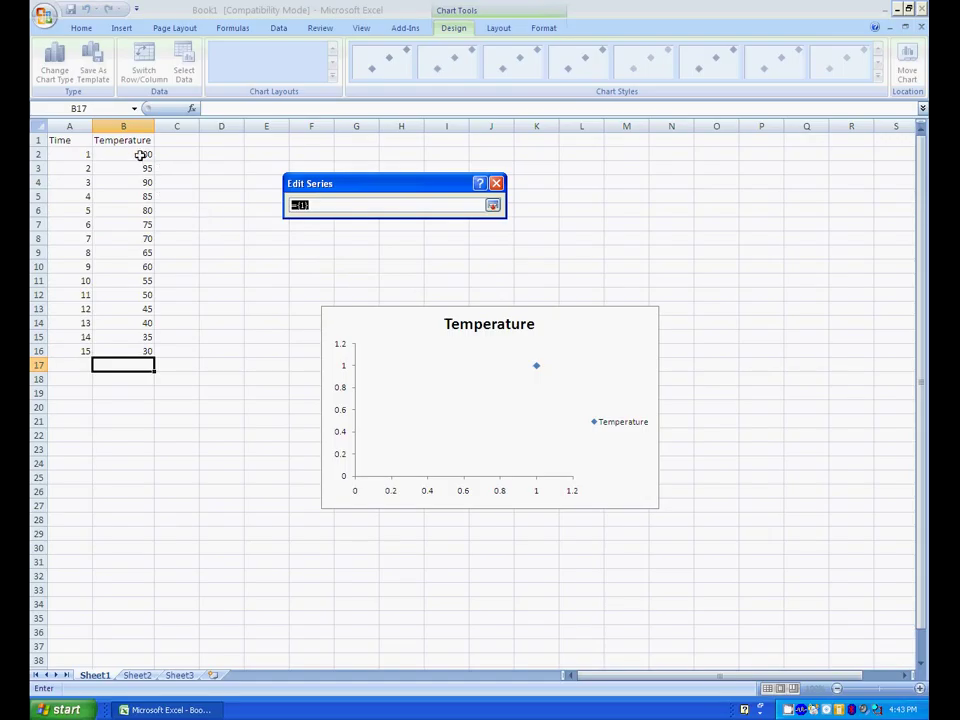
left_click_drag(139, 154, 144, 351)
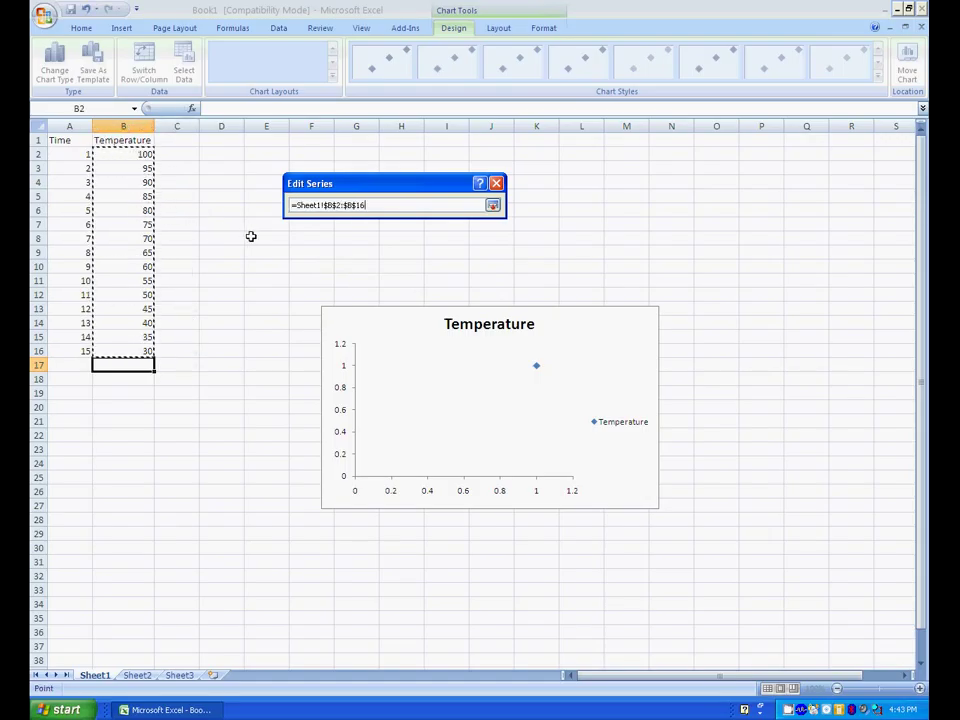
key("Return")
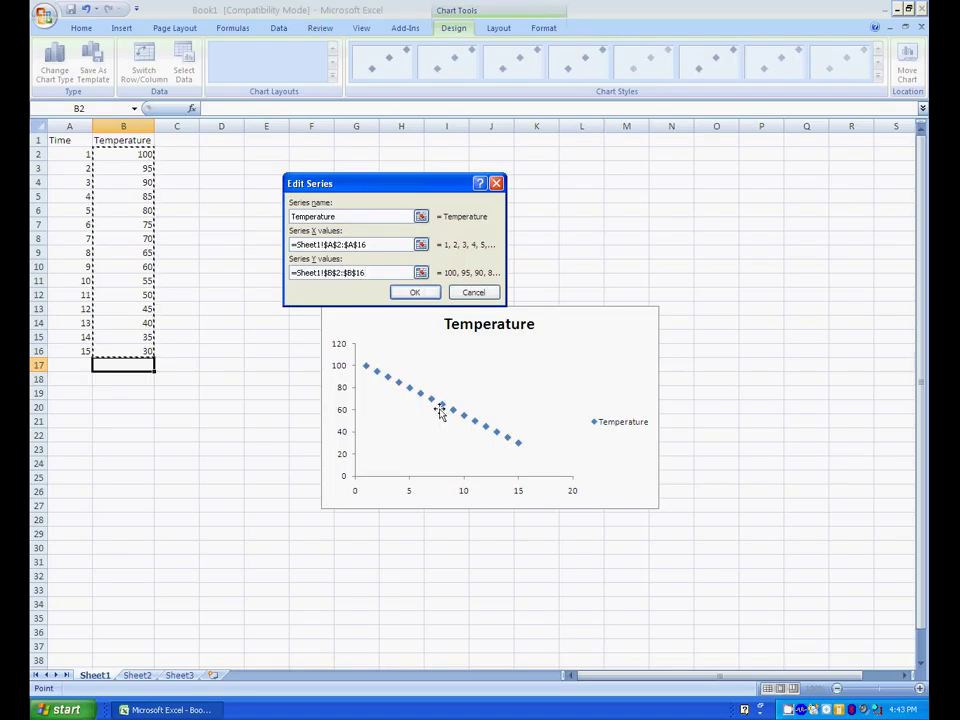
left_click(416, 292)
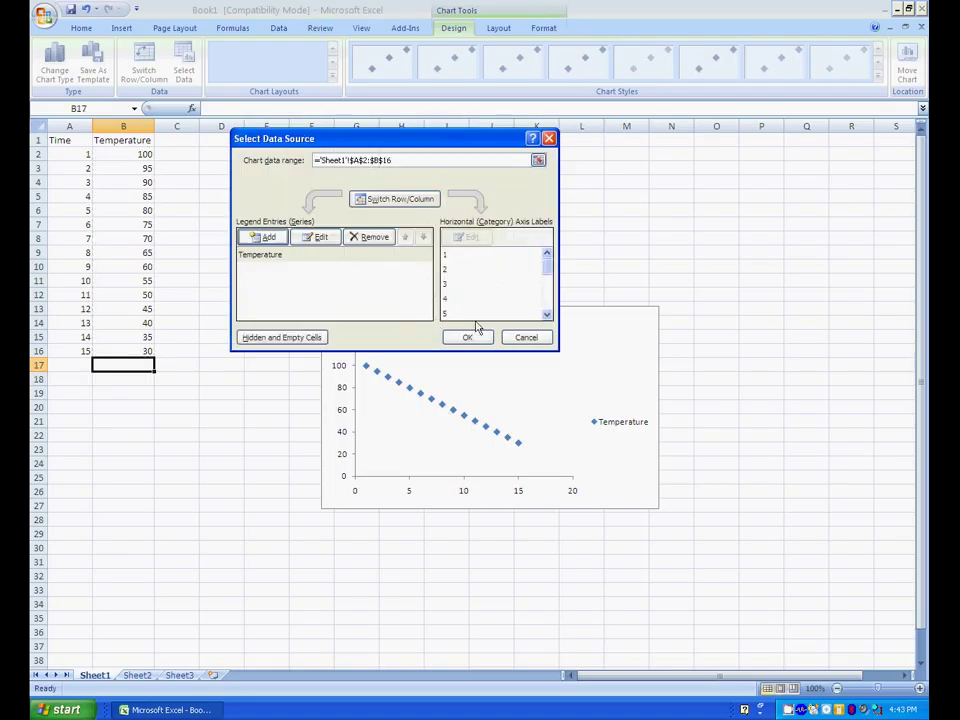
left_click(477, 335)
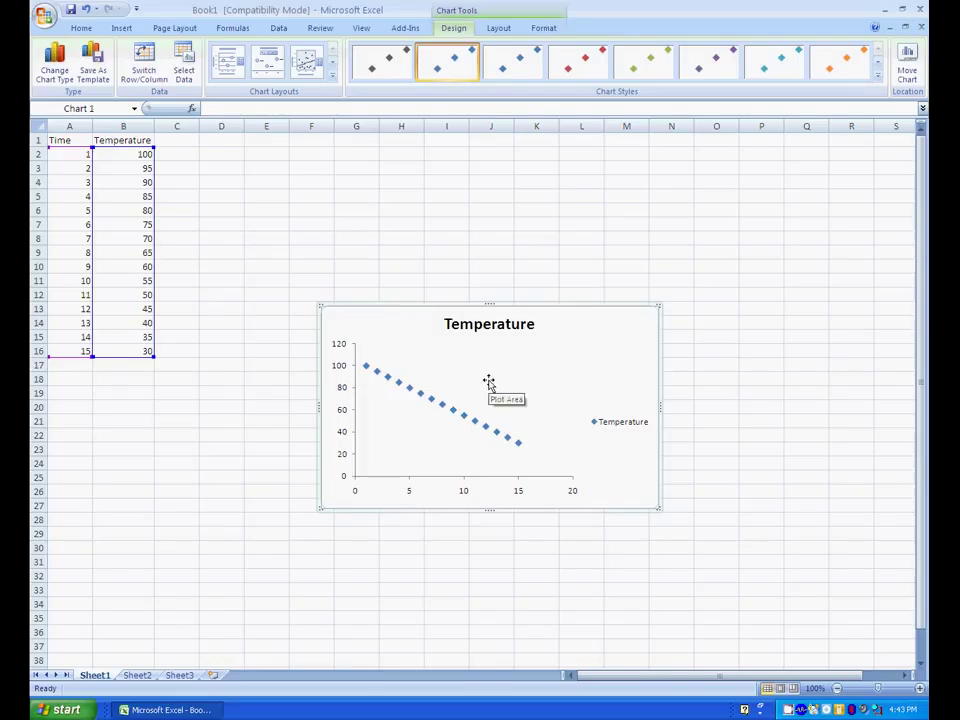
Display major primary horizontal gridlines on the chart and select its plot area
left_click(499, 30)
left_click(445, 65)
mouse_move(467, 97)
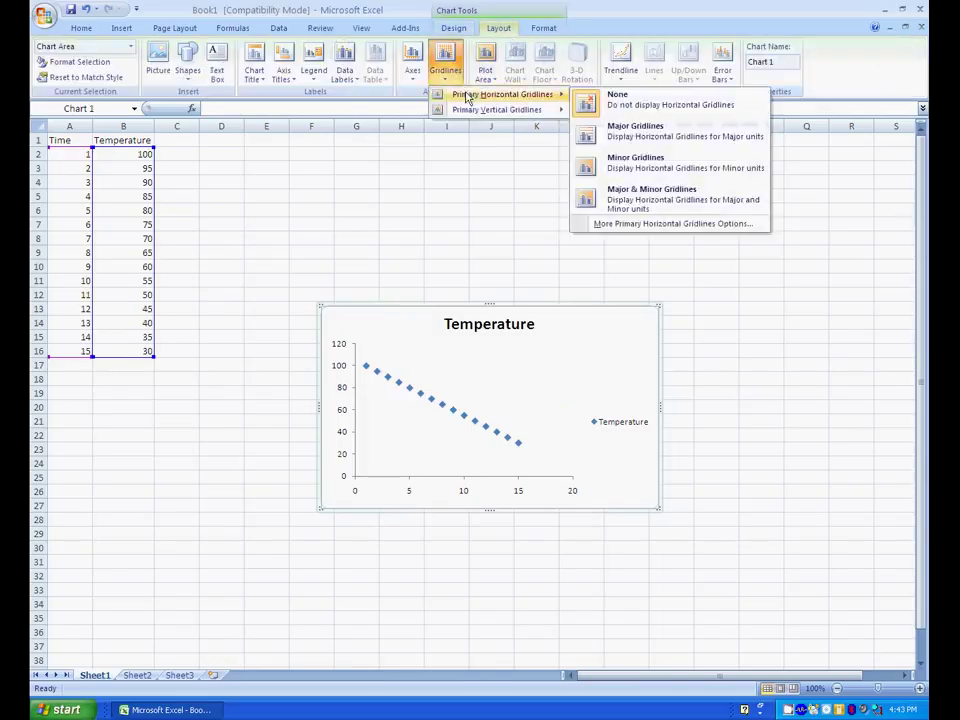
left_click(627, 133)
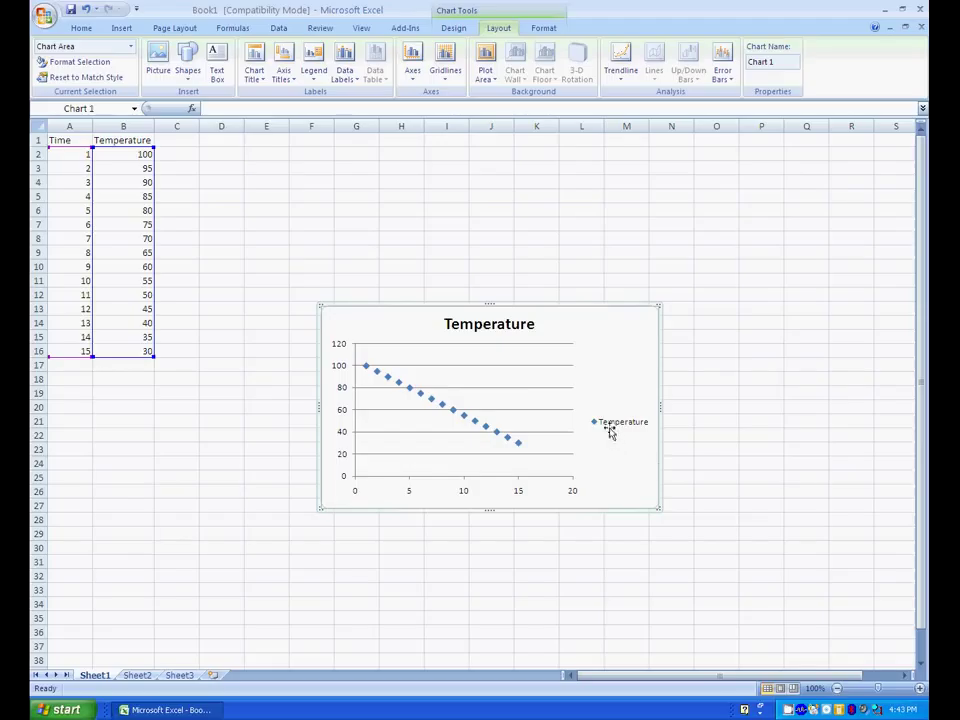
left_click(545, 372)
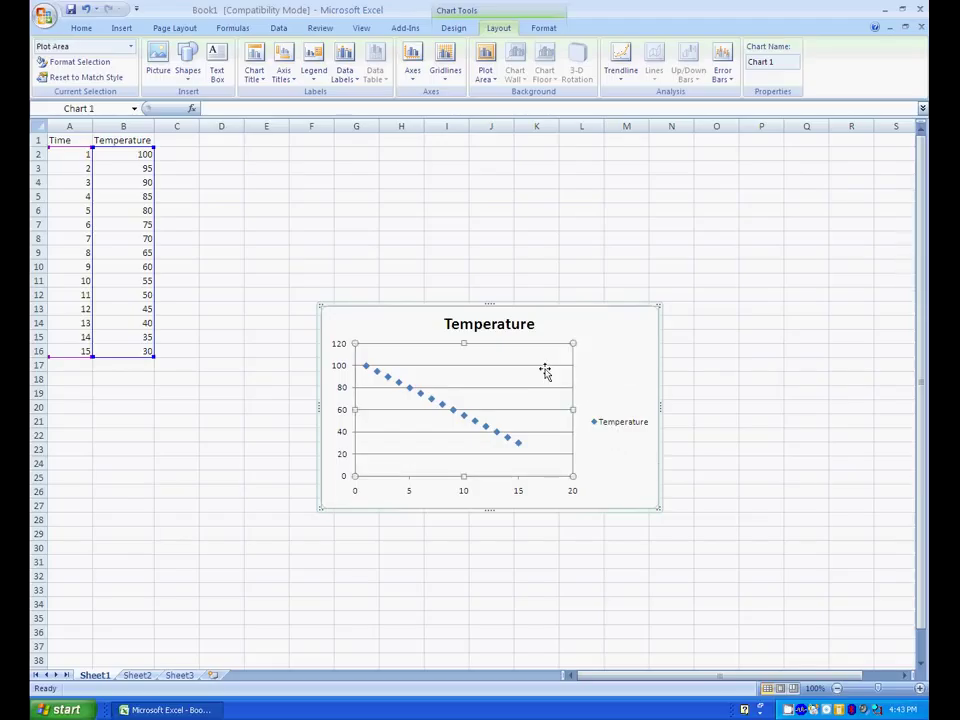
Delete the horizontal gridlines from the scatter chart
left_click(543, 368)
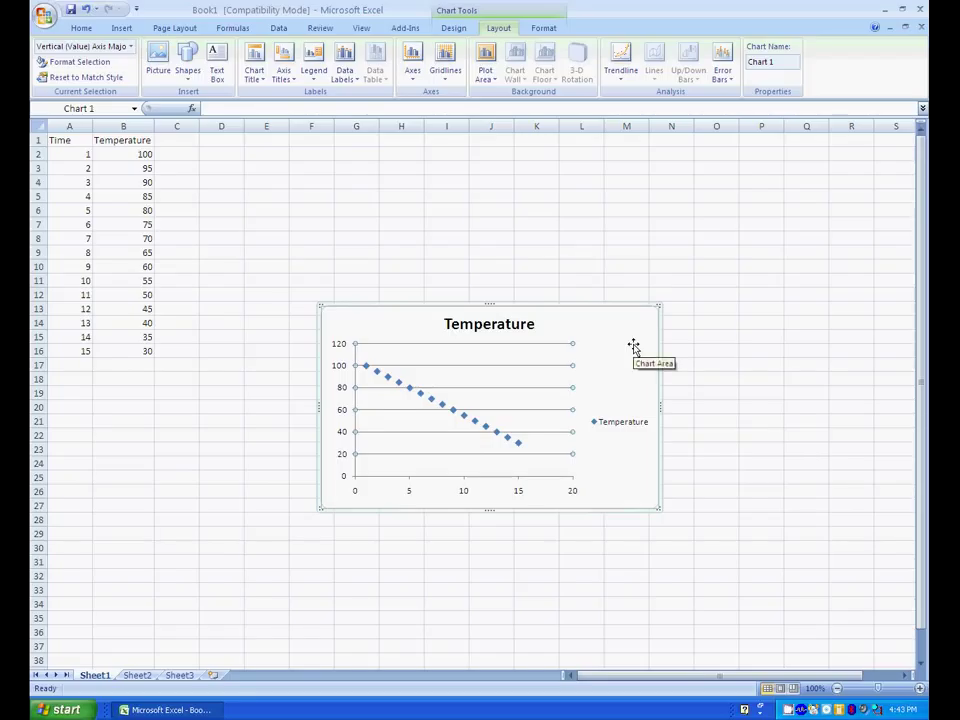
key("Delete")
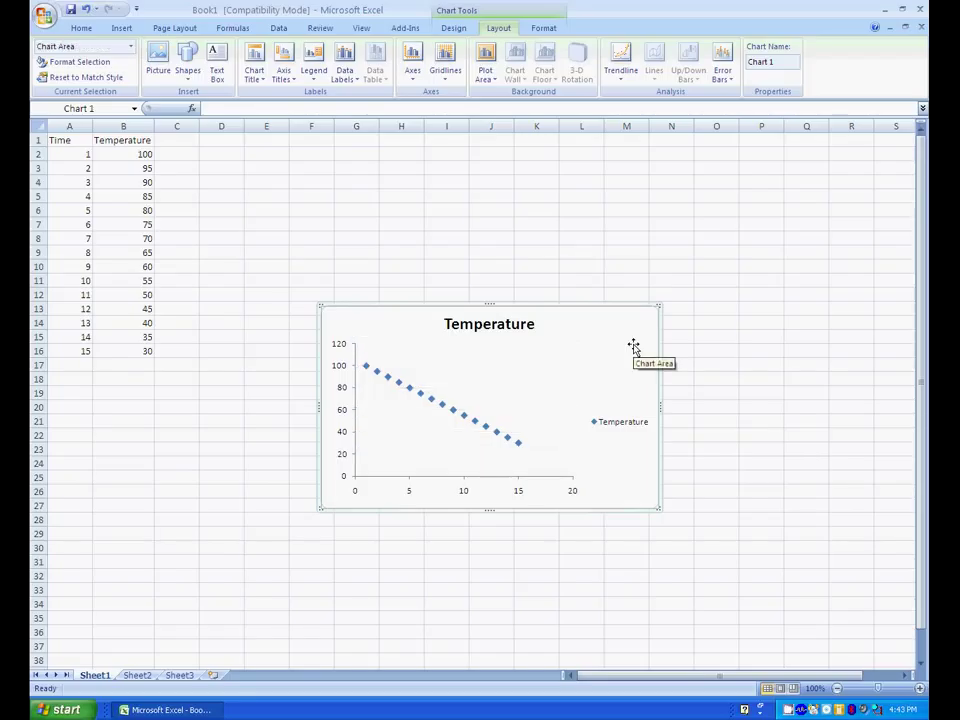
Move the chart closer to the data table and enlarge it to cover about cells E5 to N28
left_click_drag(378, 322, 320, 204)
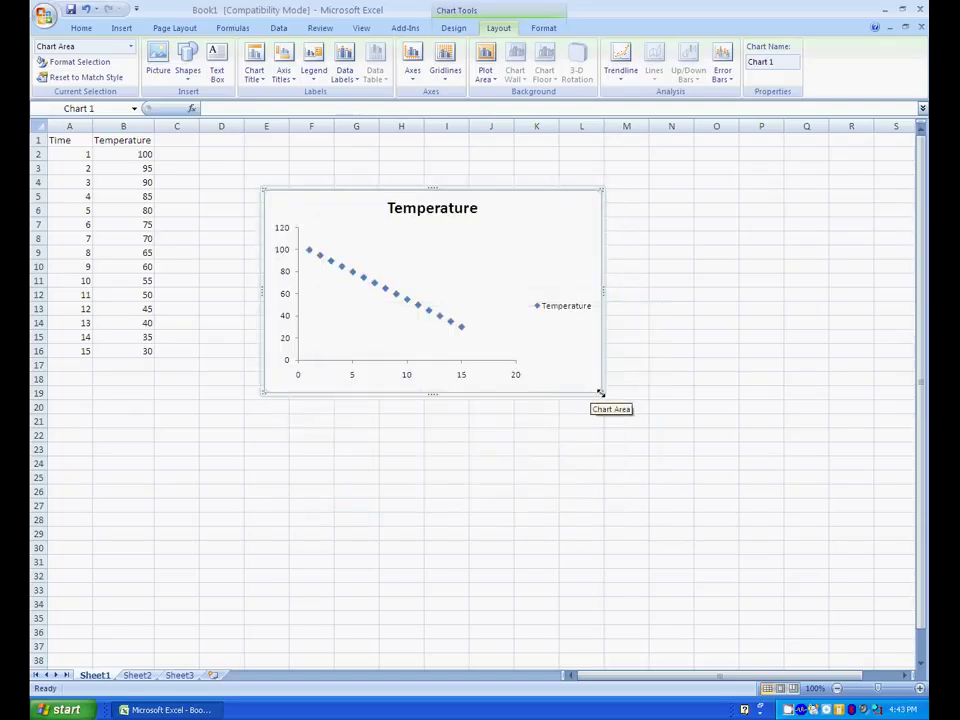
left_click_drag(602, 393, 679, 522)
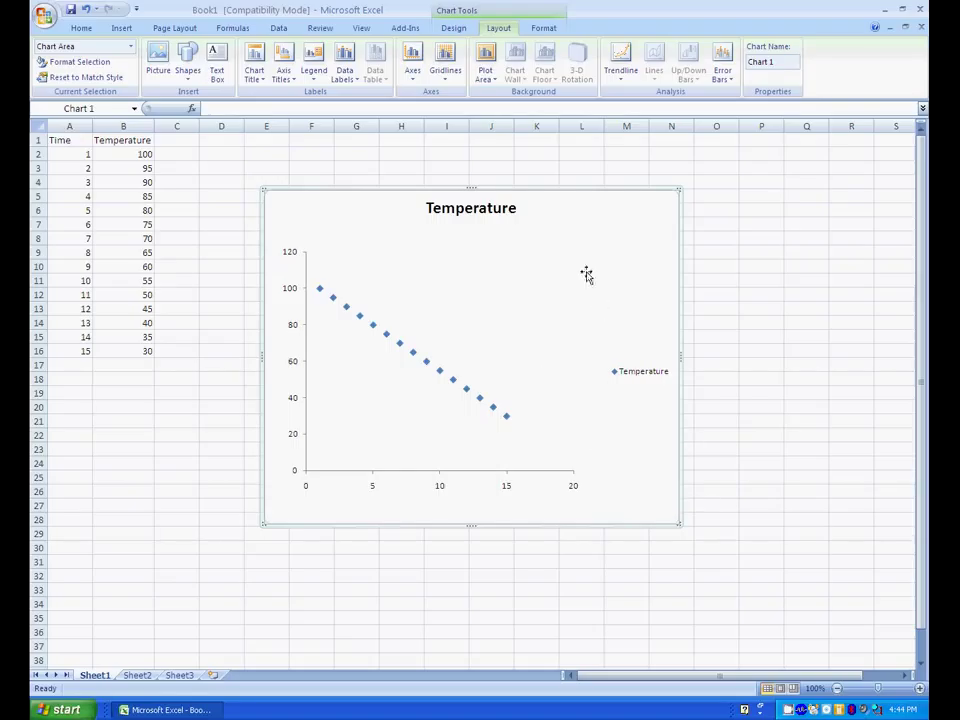
Widen the plot area to nearly the chart's full width and move the legend into the empty space above the data points
left_click(510, 345)
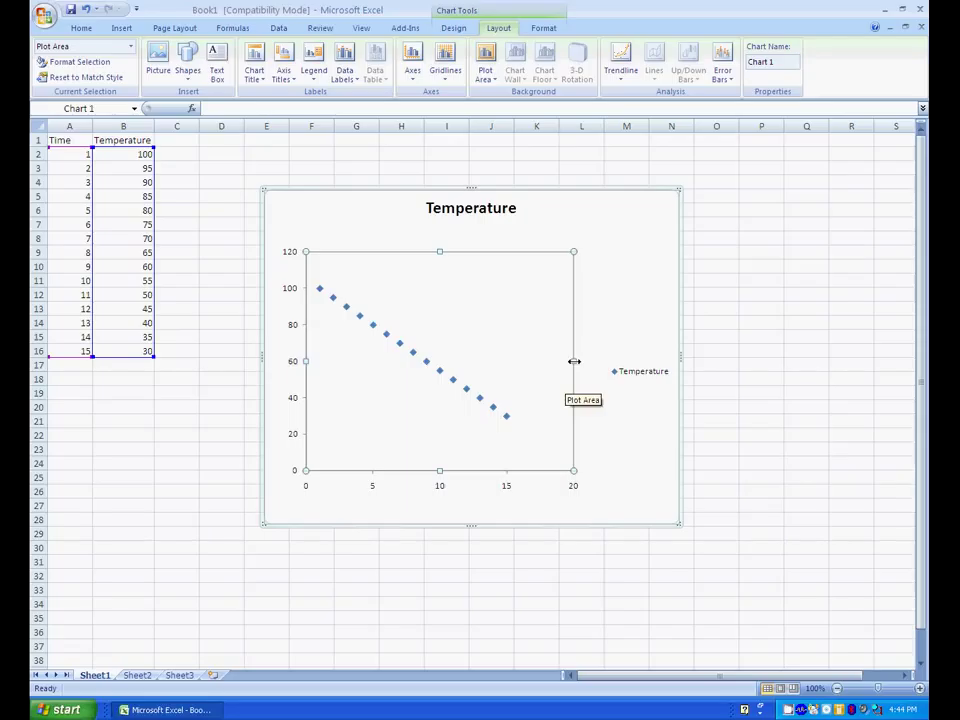
left_click_drag(573, 361, 650, 360)
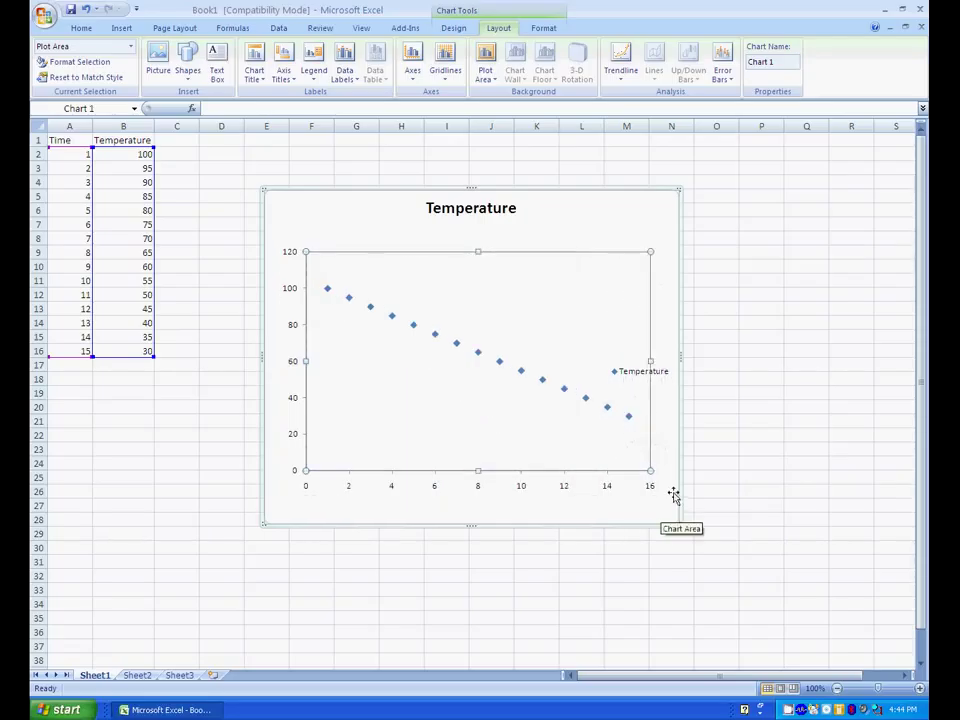
left_click(709, 404)
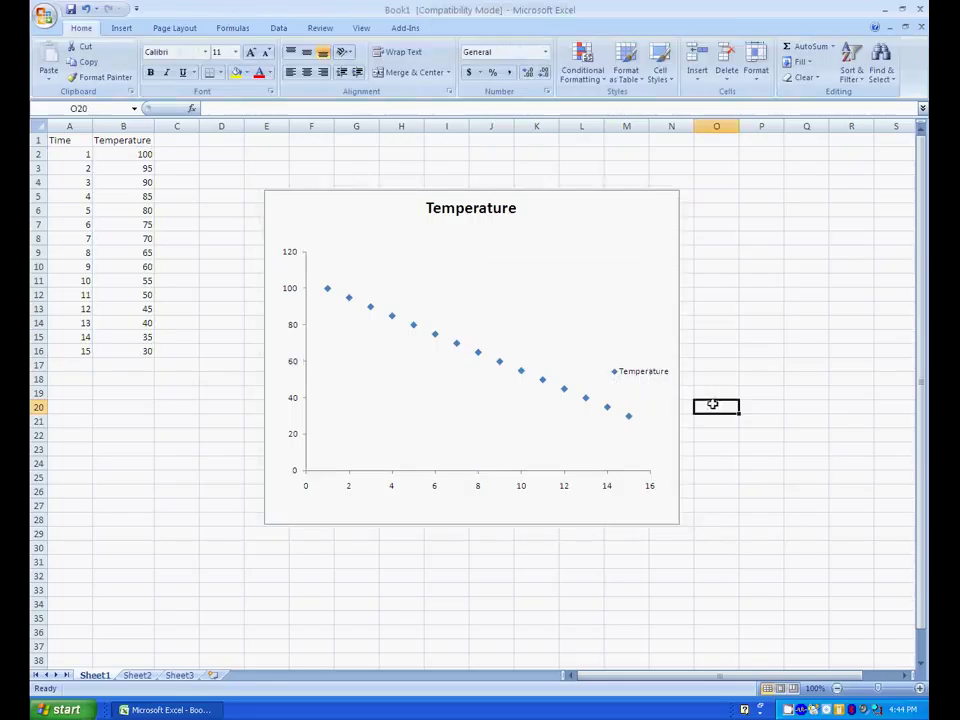
left_click(651, 376)
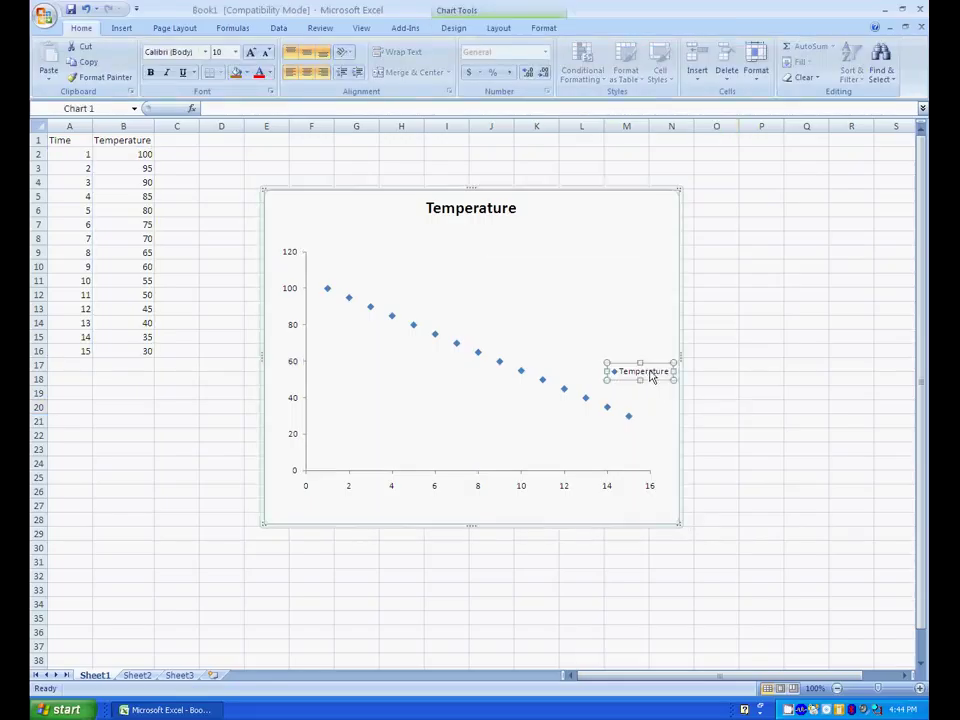
left_click_drag(651, 378, 629, 330)
left_click(642, 508)
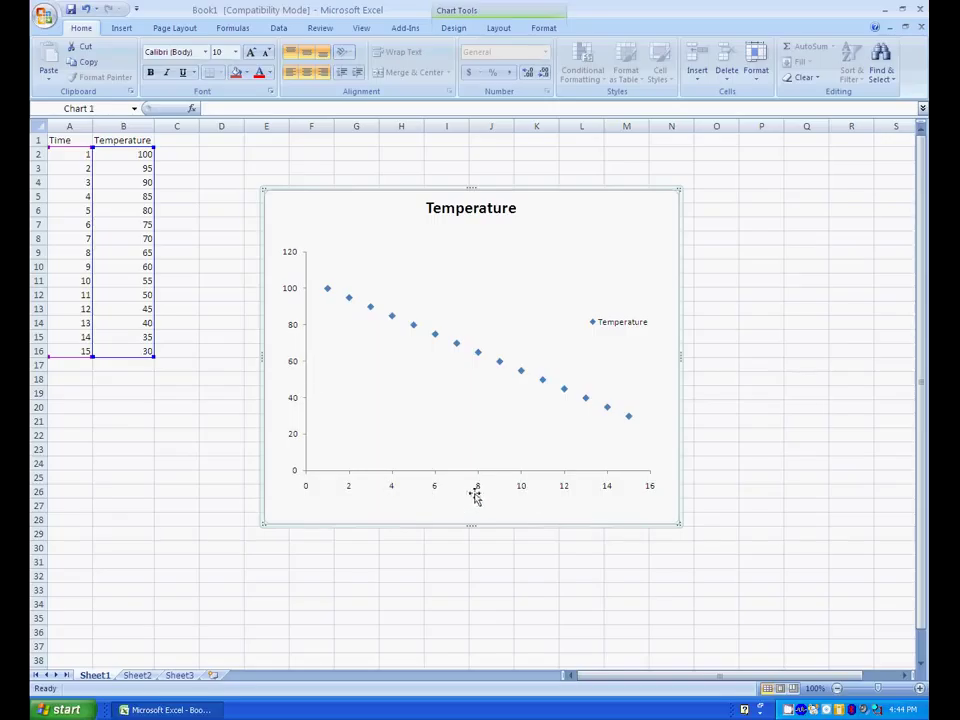
Change the chart title to "Temperature vs Time"
left_click(505, 210)
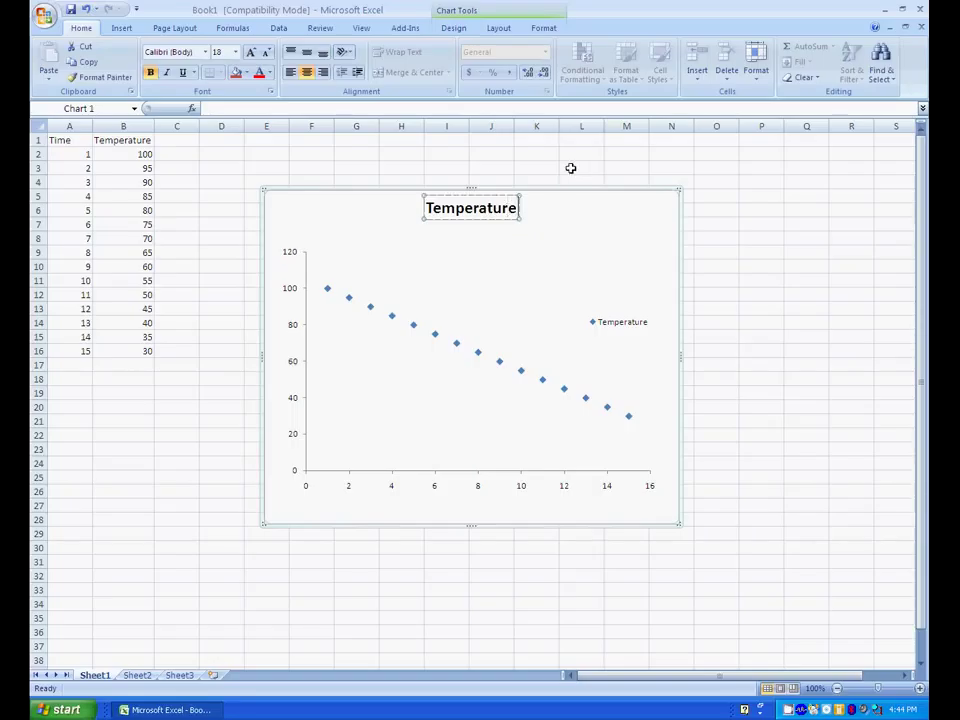
type("vs Time")
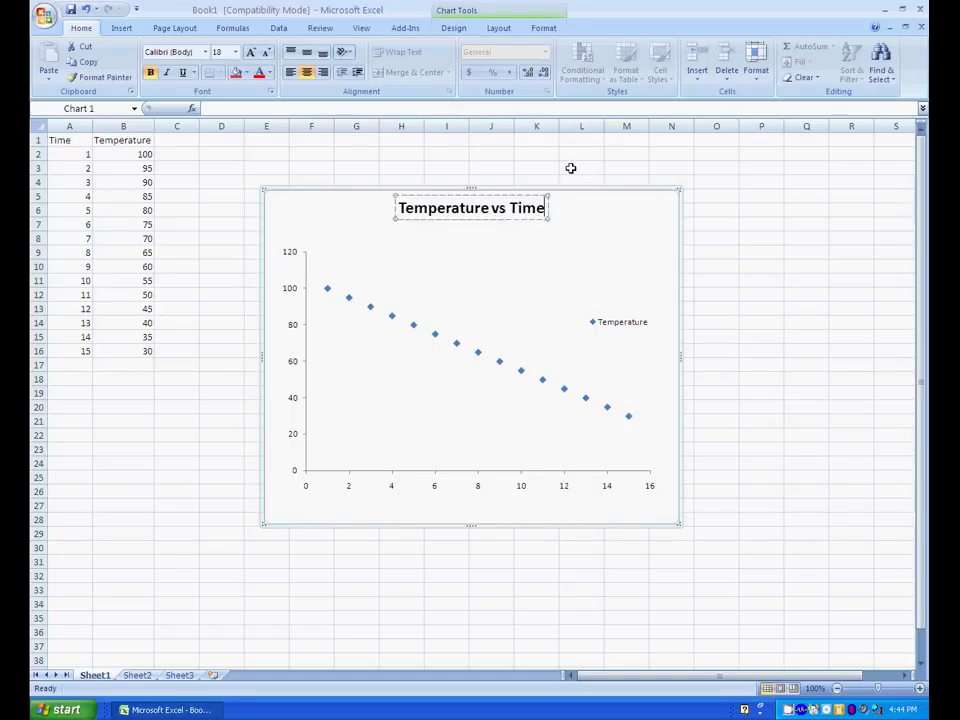
left_click(588, 228)
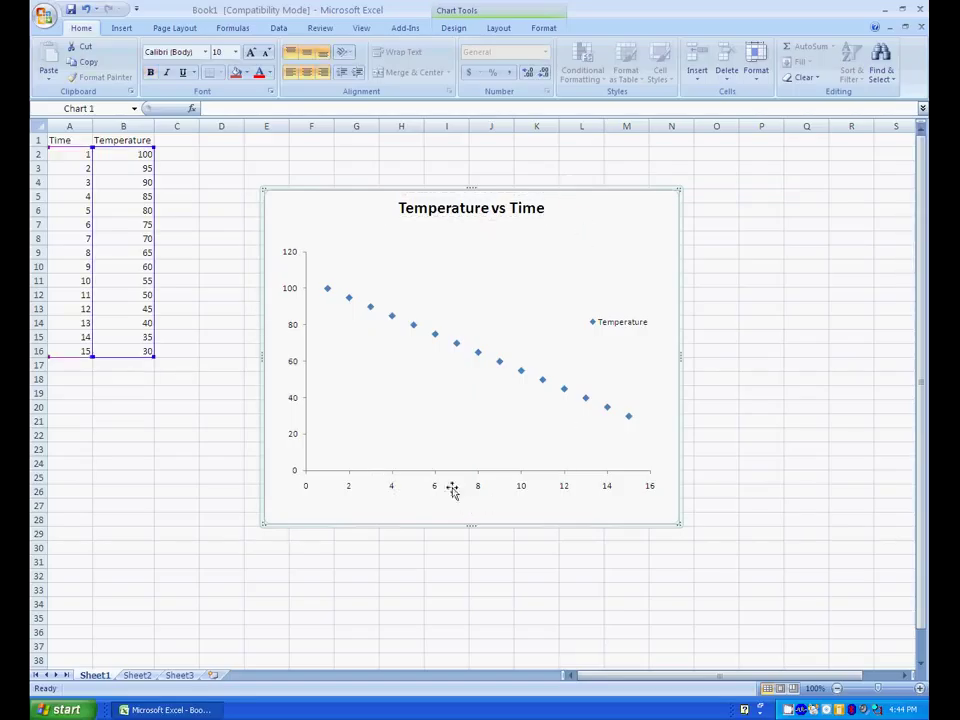
Add a primary horizontal axis title below the axis reading "Time (min)"
left_click(499, 29)
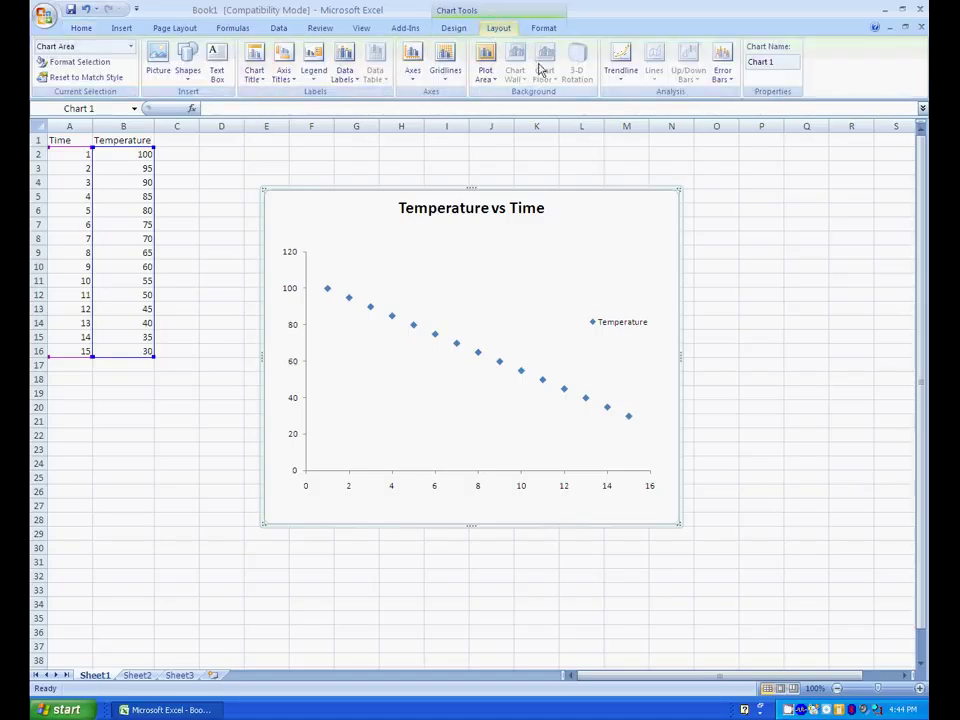
left_click(291, 84)
mouse_move(318, 96)
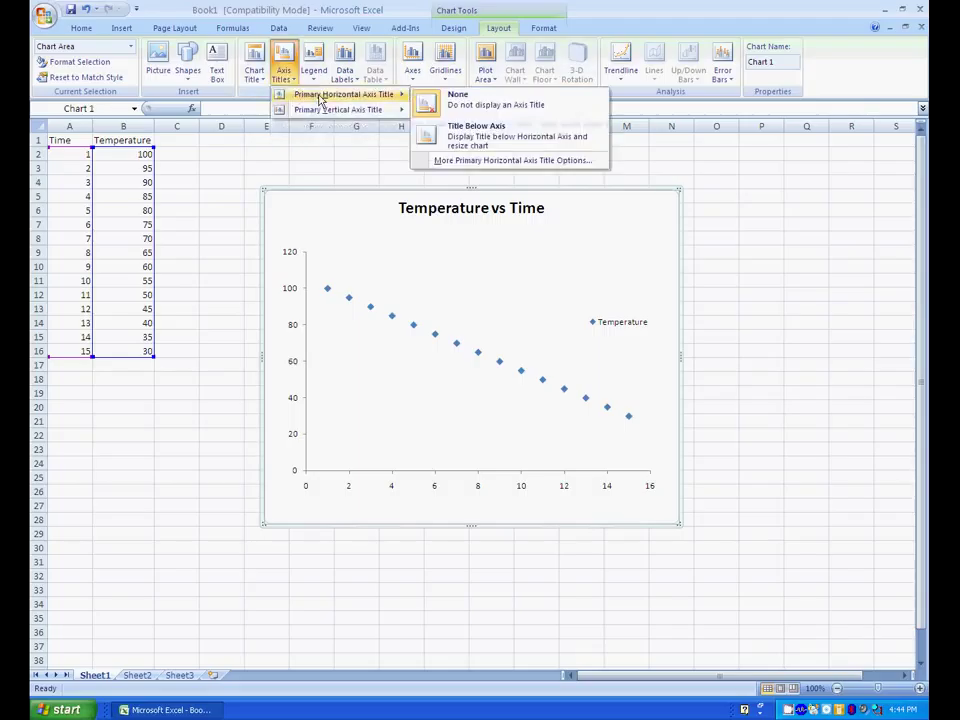
left_click(459, 146)
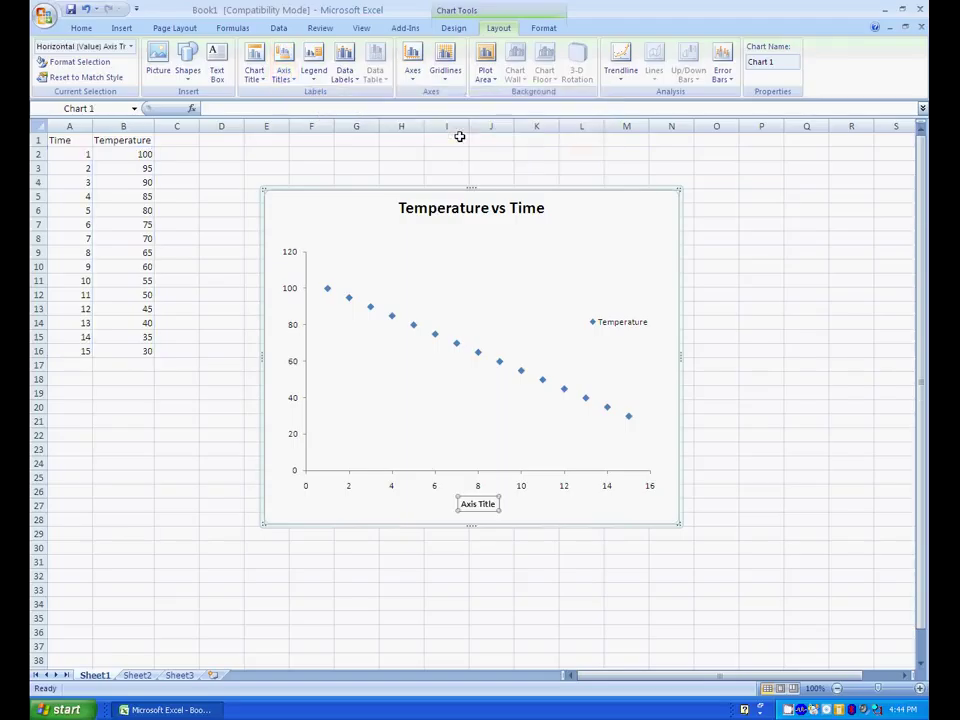
type("Time")
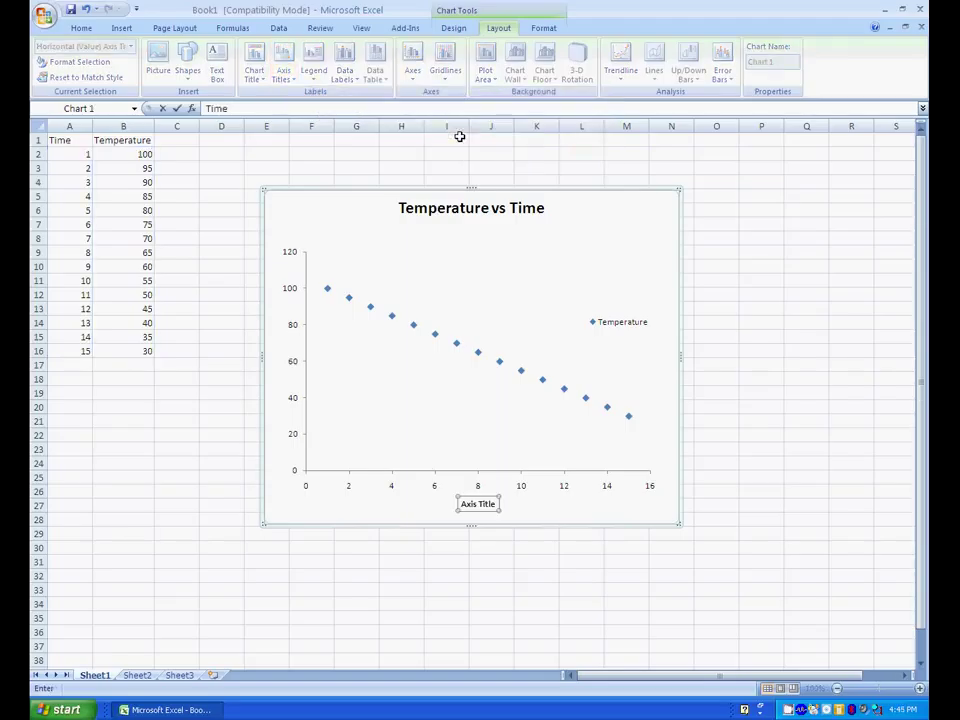
type(" (min")
key("Return")
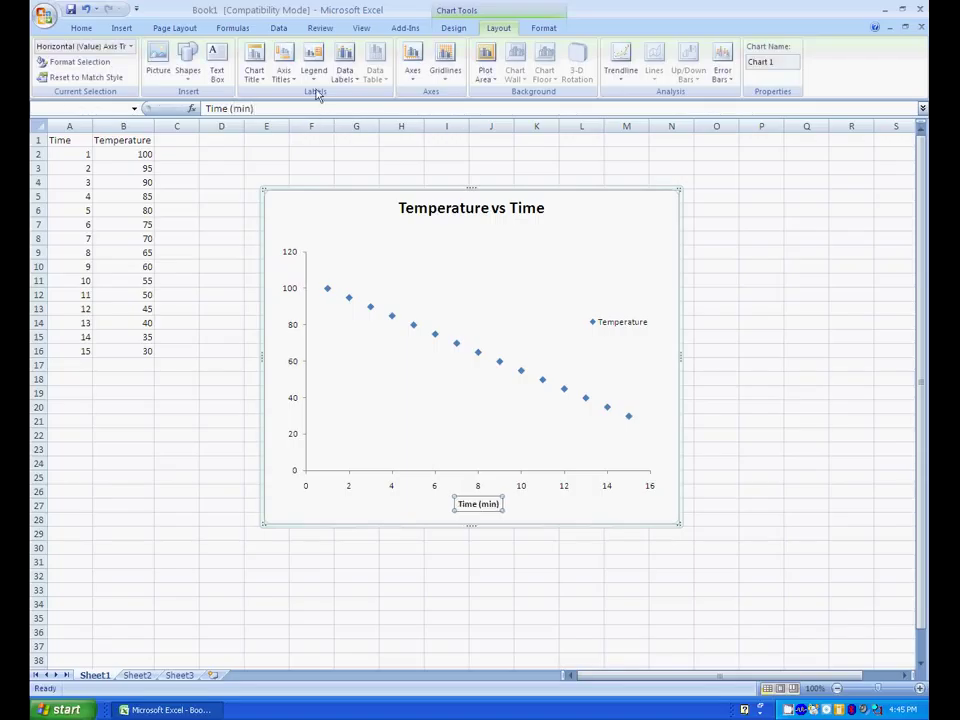
Add a rotated primary vertical axis title reading "Temperature (deg C)"
left_click(284, 68)
mouse_move(316, 111)
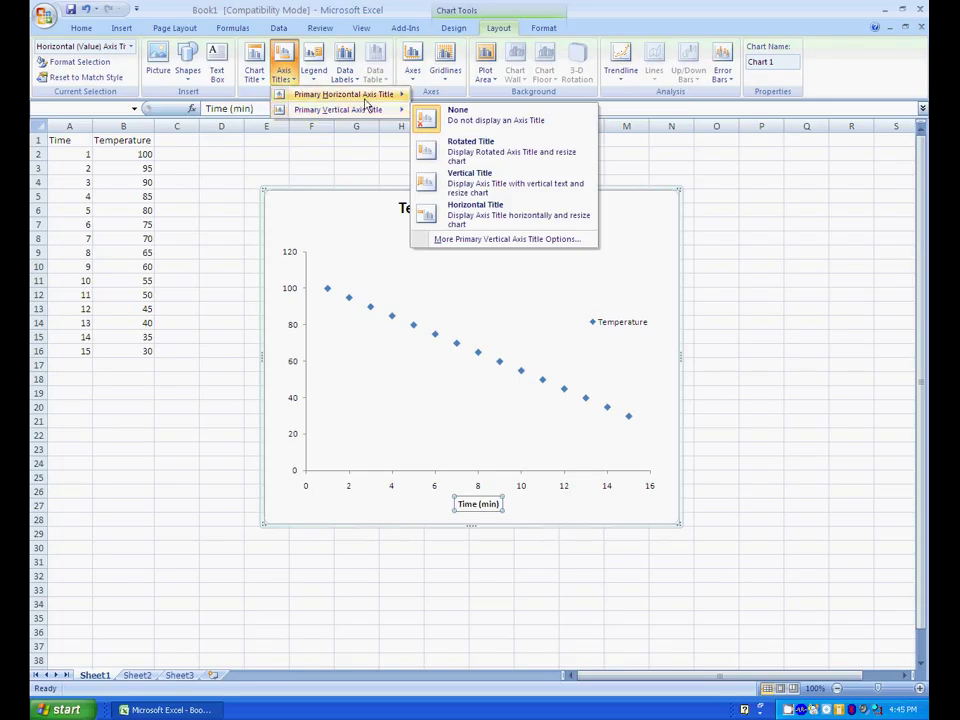
left_click(474, 160)
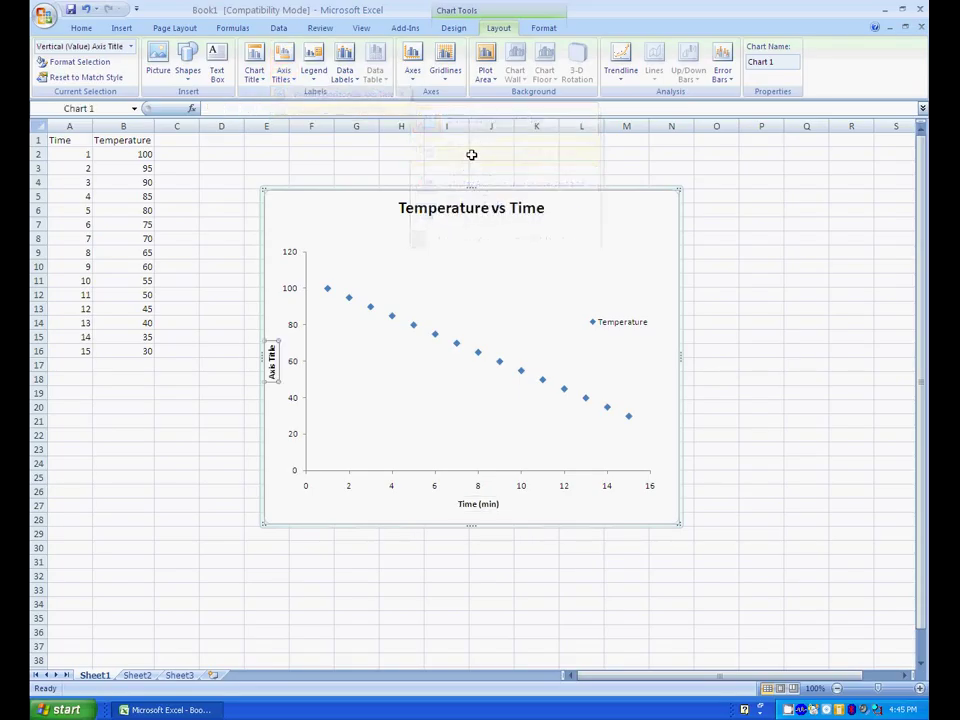
type("Temperature (deg")
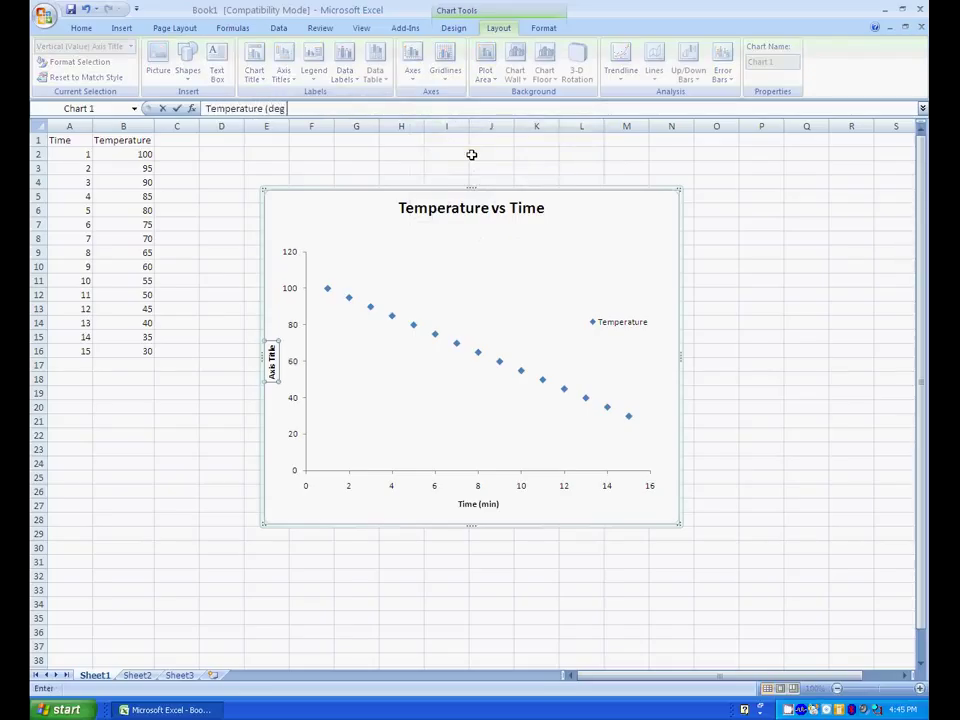
type(" C)")
key("Return")
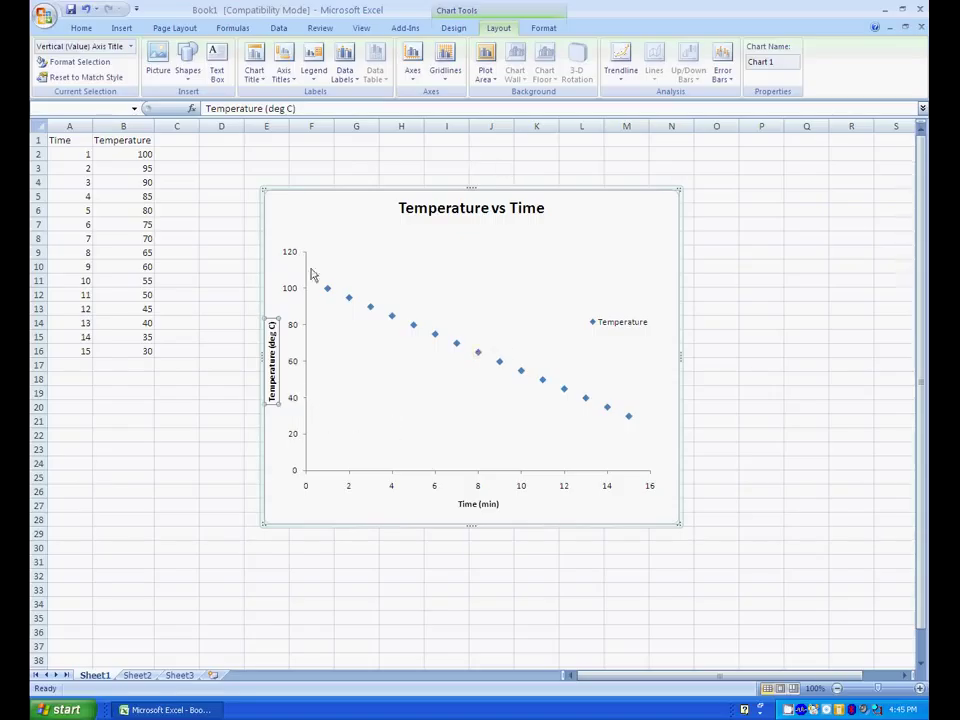
Set the font size of both the vertical and horizontal axis titles to 11
left_click(80, 28)
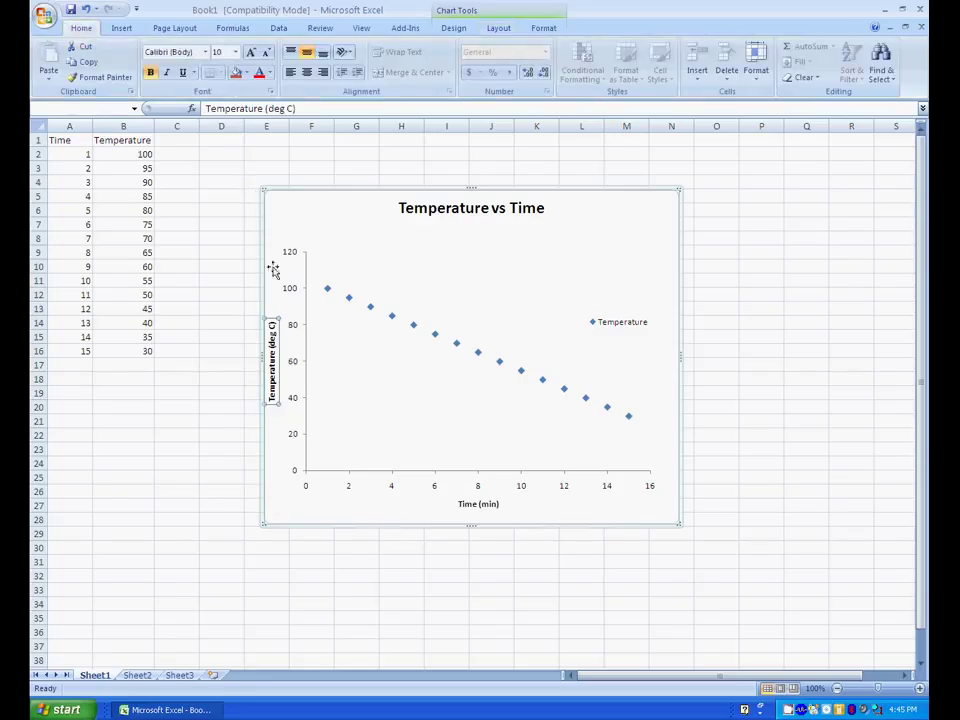
left_click(236, 51)
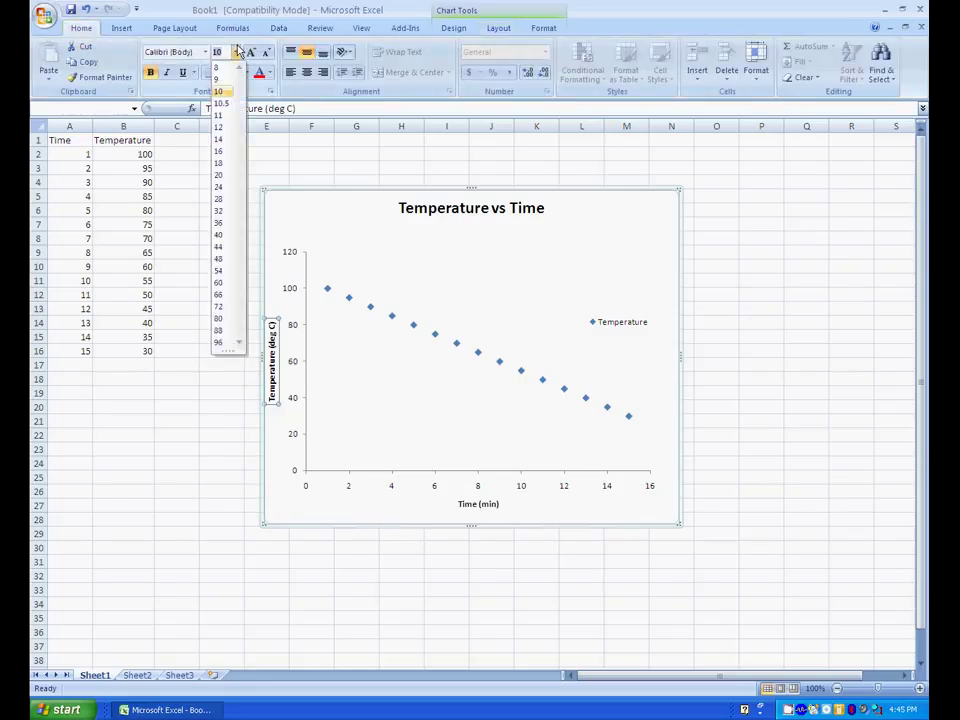
left_click(234, 117)
left_click(478, 503)
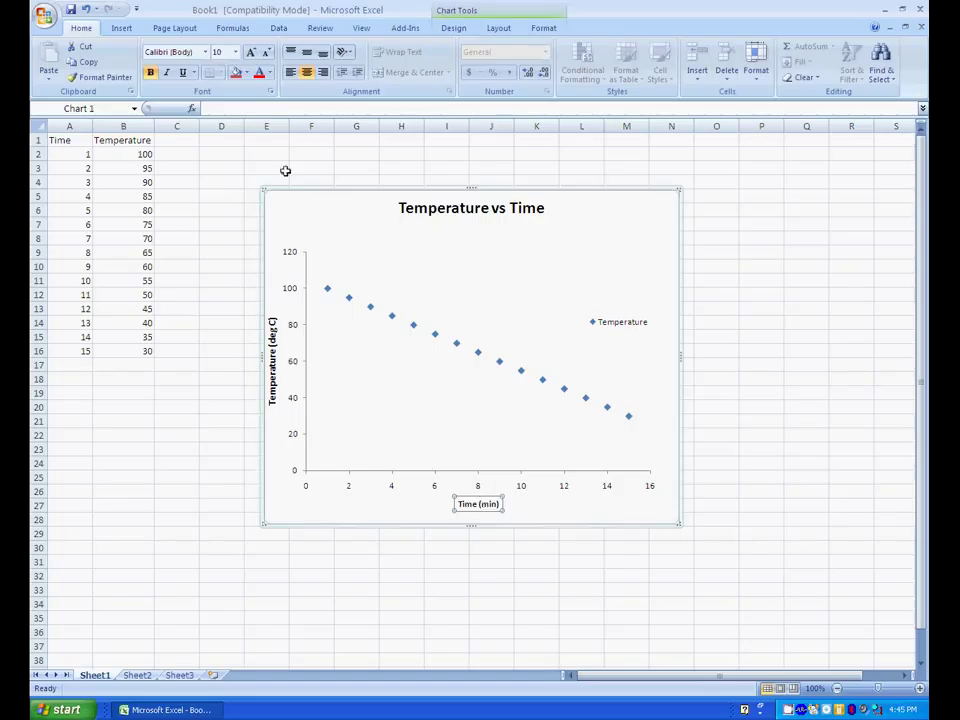
left_click(236, 52)
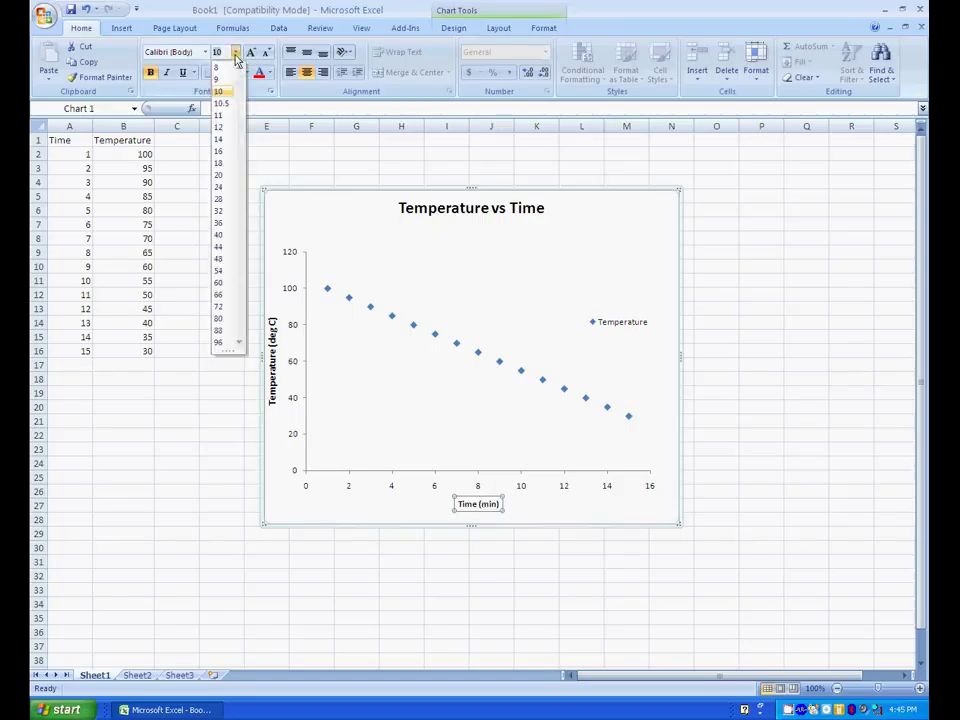
left_click(226, 120)
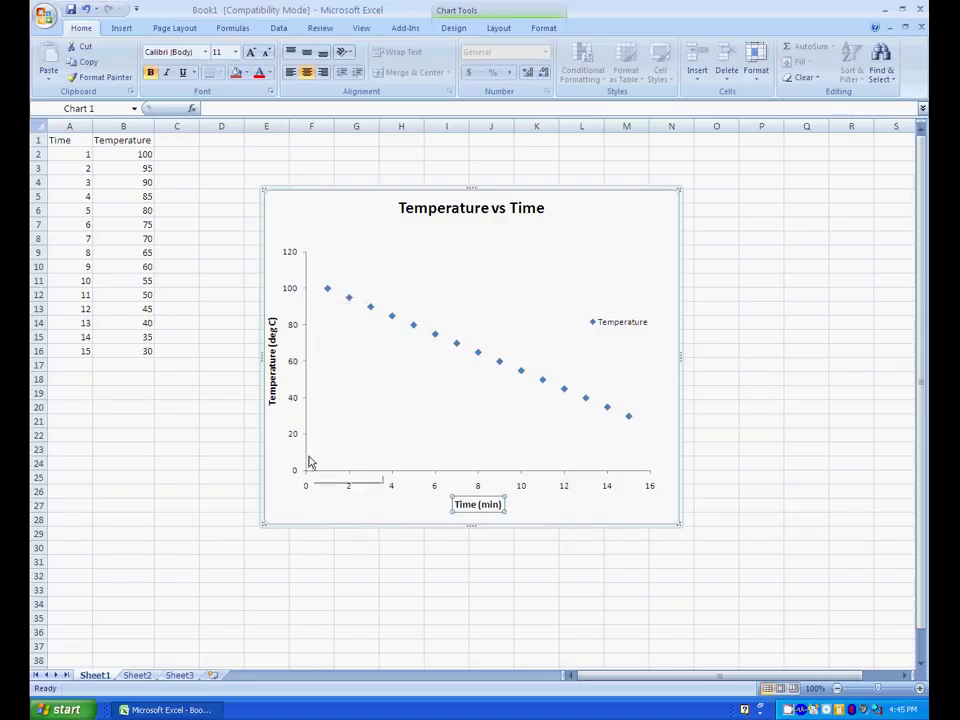
Format the vertical axis with a fixed minimum of 20 and a fixed maximum of 100
left_click(307, 373)
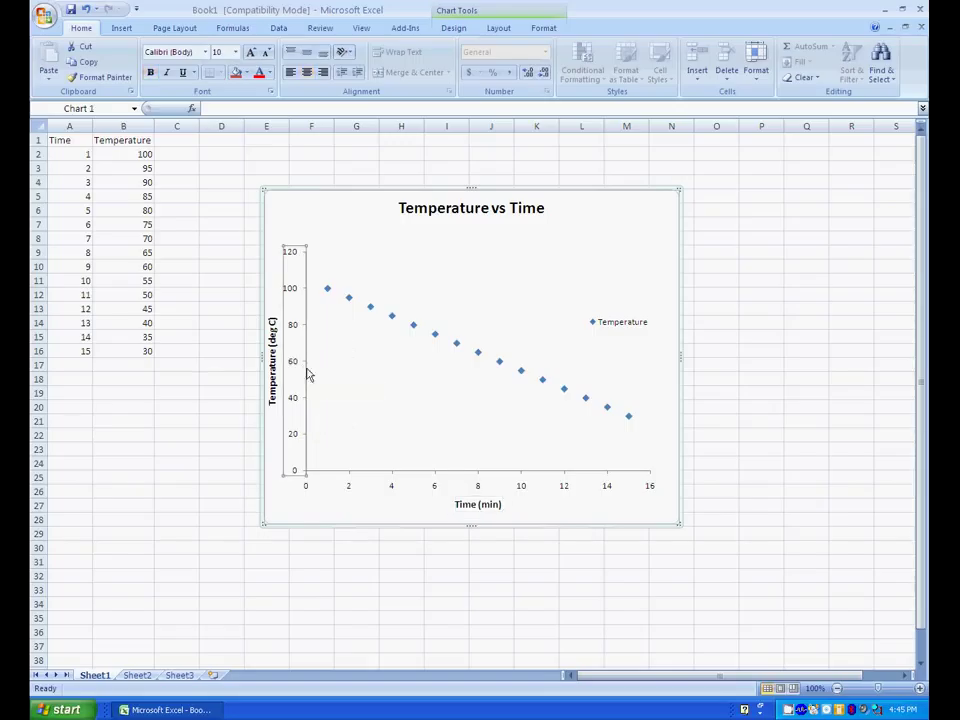
right_click(306, 368)
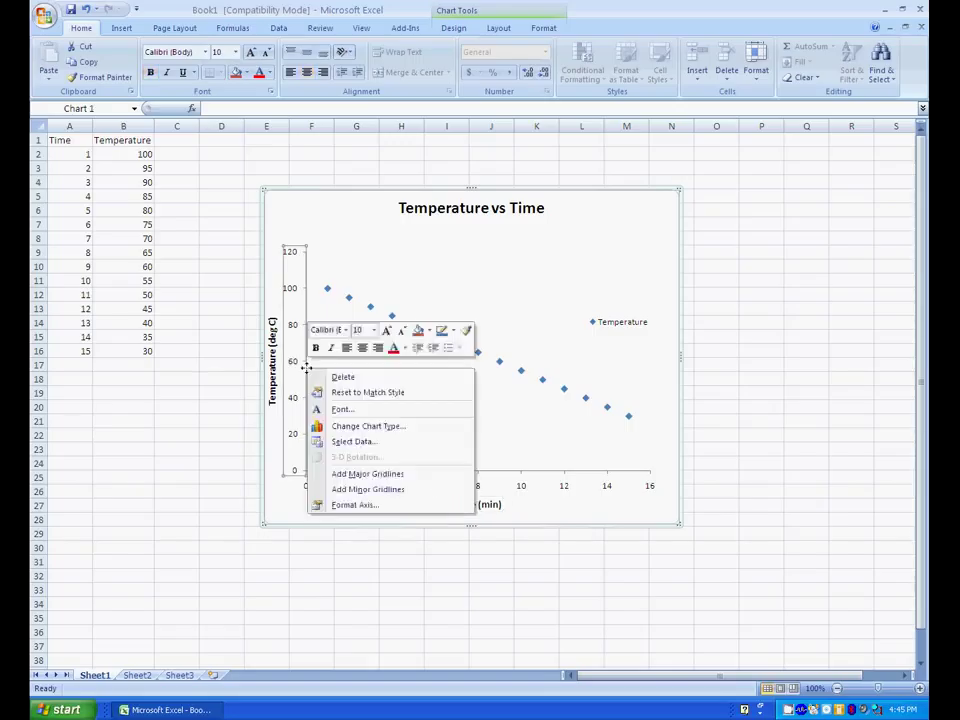
left_click(335, 506)
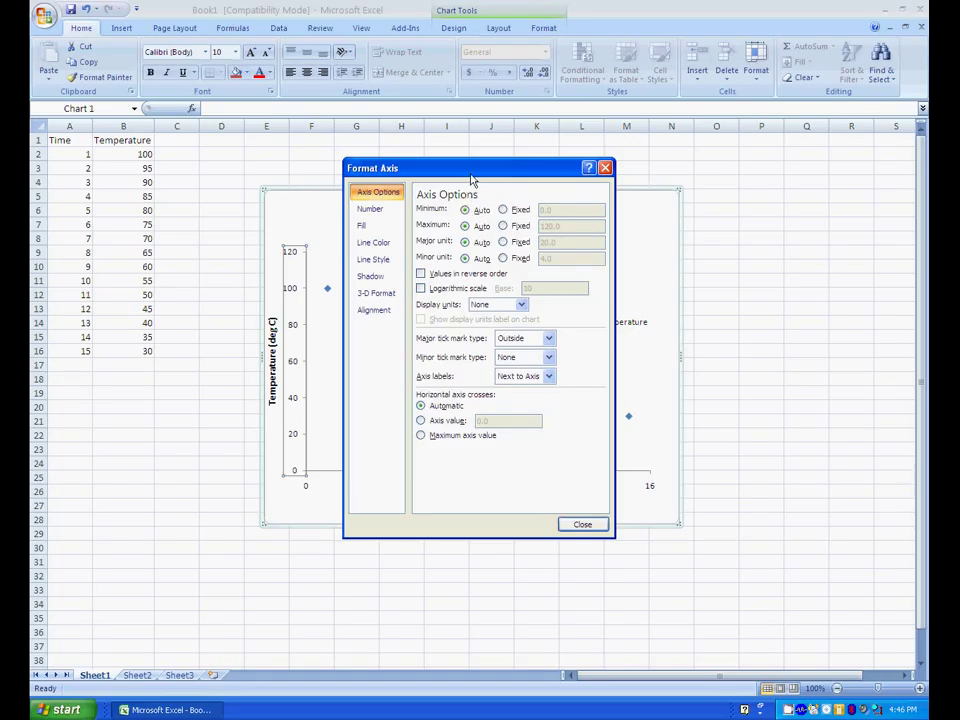
left_click_drag(472, 181, 588, 203)
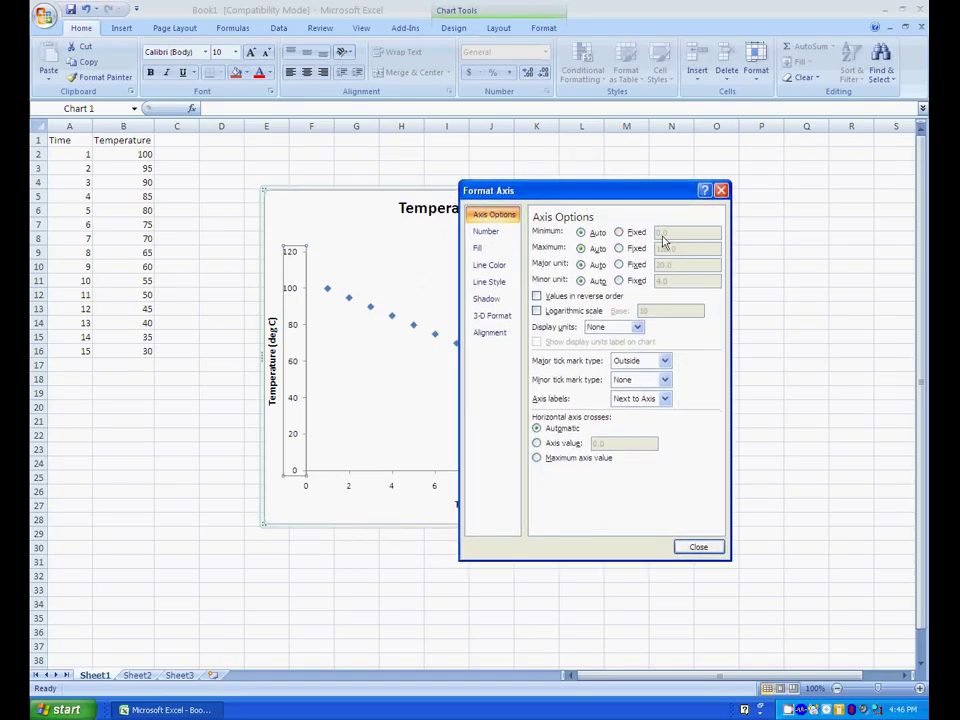
left_click(620, 232)
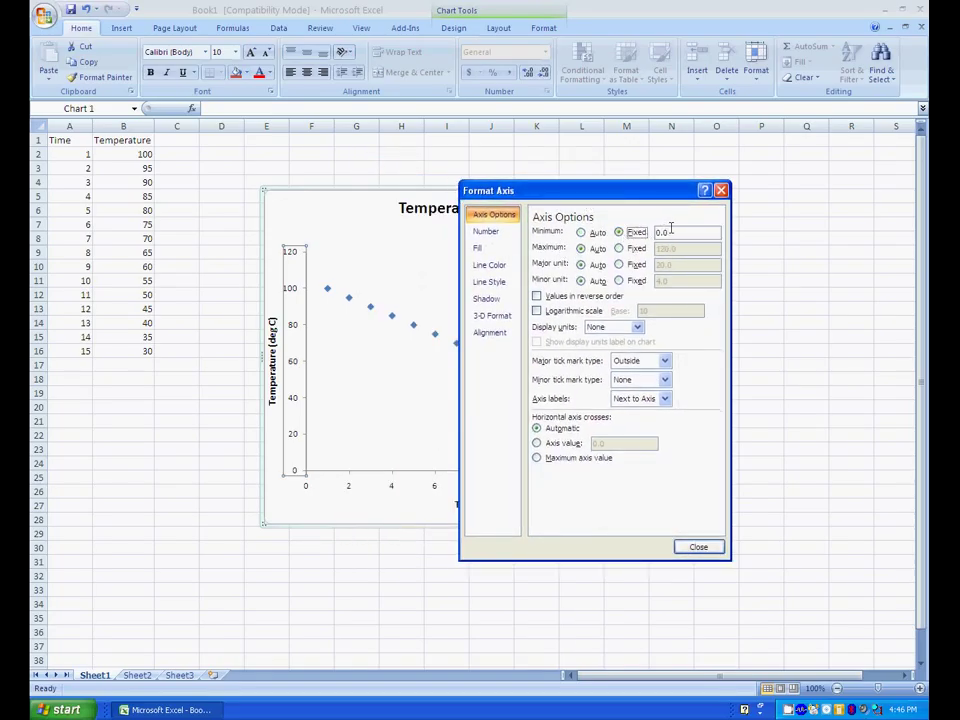
left_click_drag(671, 230, 634, 229)
type("20")
left_click(620, 248)
left_click_drag(689, 249, 613, 250)
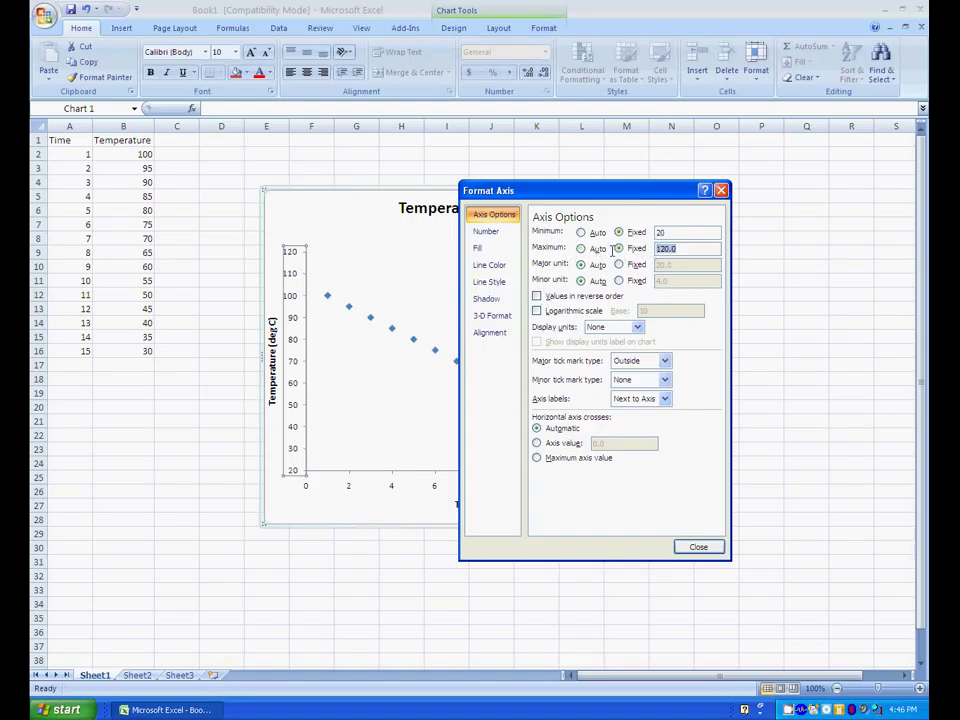
type("100")
key("Return")
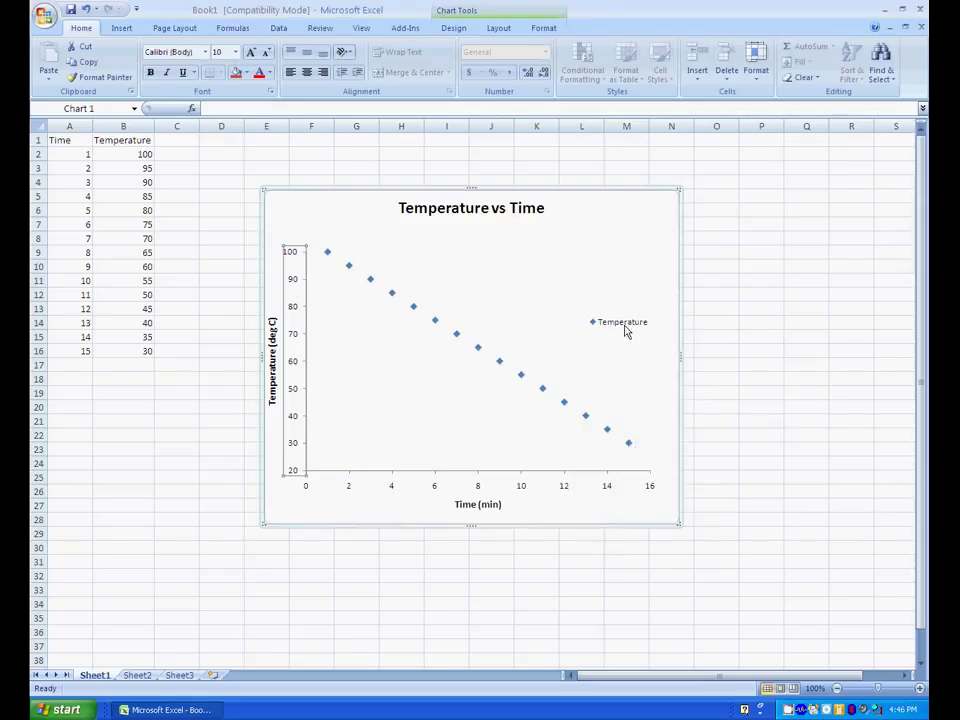
Add a linear trendline to the Temperature data series, keeping the chart in view beside the trendline settings
left_click(561, 510)
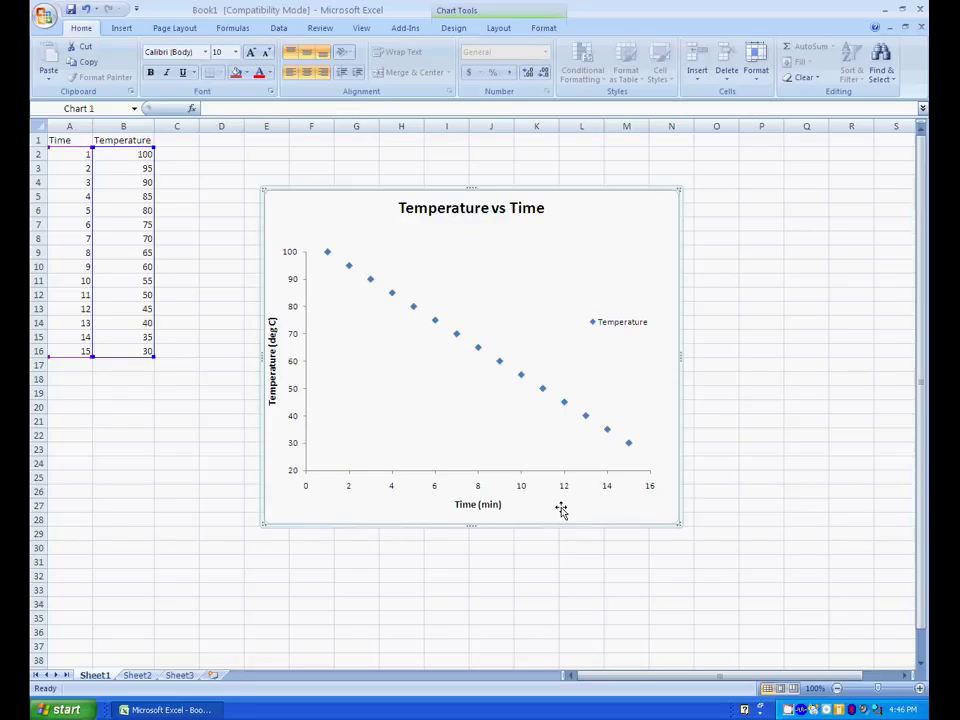
left_click(479, 353)
right_click(479, 353)
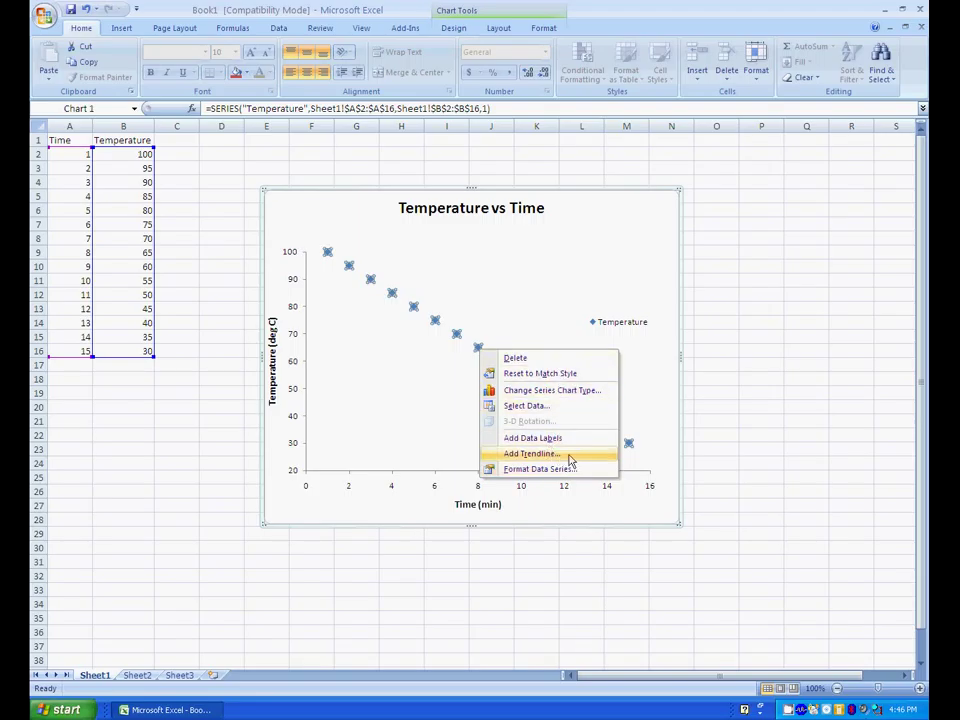
left_click(531, 453)
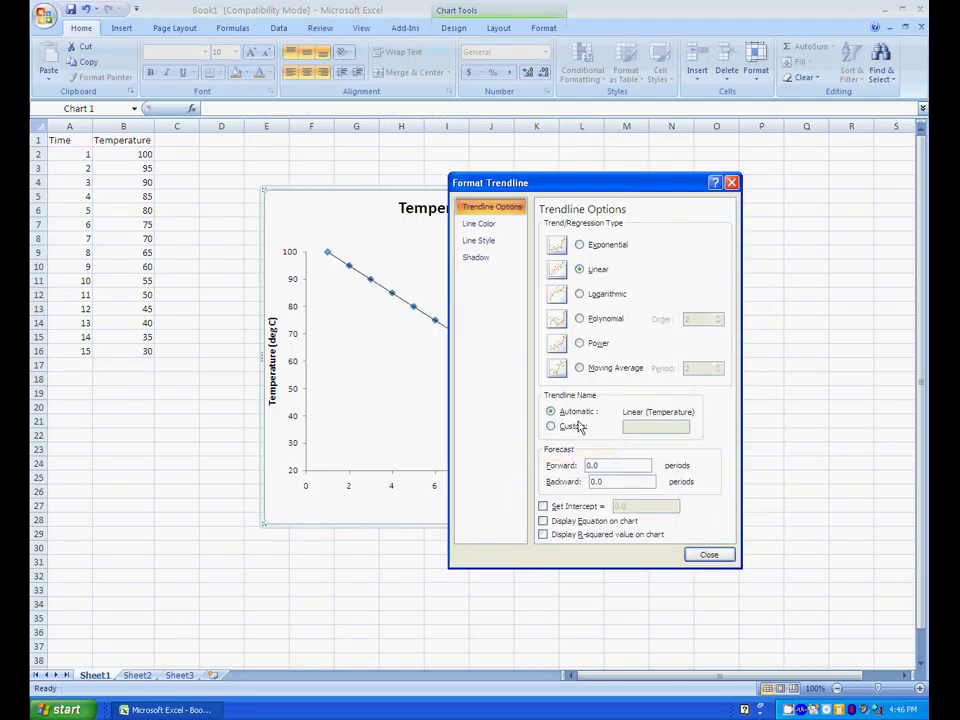
mouse_move(568, 189)
left_mouse_down()
mouse_move(670, 190)
mouse_move(794, 150)
mouse_move(800, 160)
mouse_move(721, 178)
left_mouse_up()
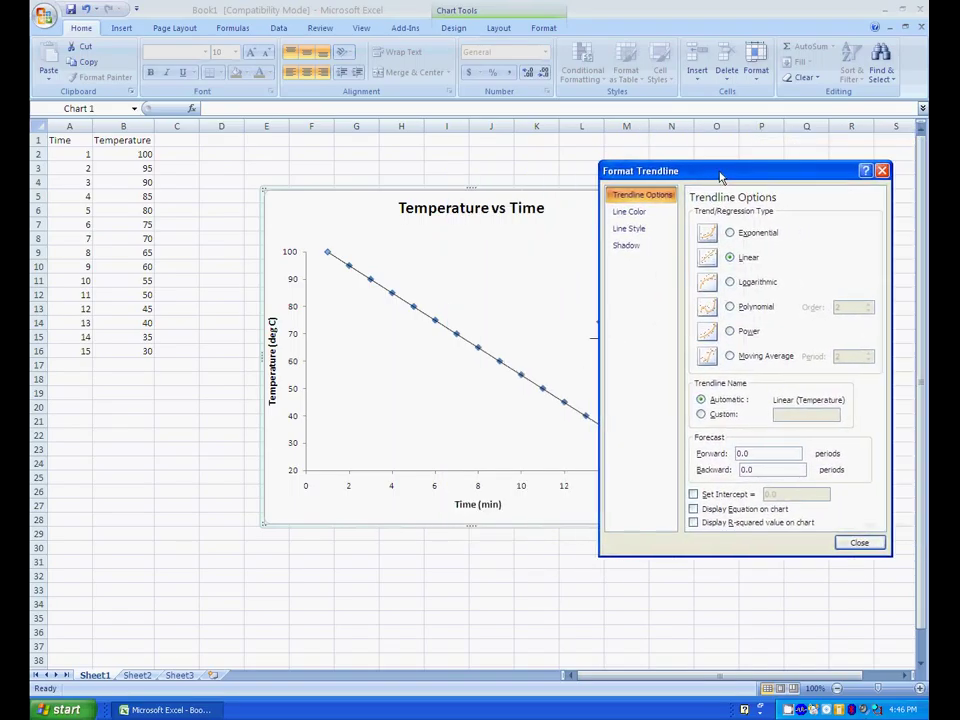
Preview the exponential, logarithmic, polynomial, power and moving average regression types on the chart and return the trendline to Linear
left_click(736, 235)
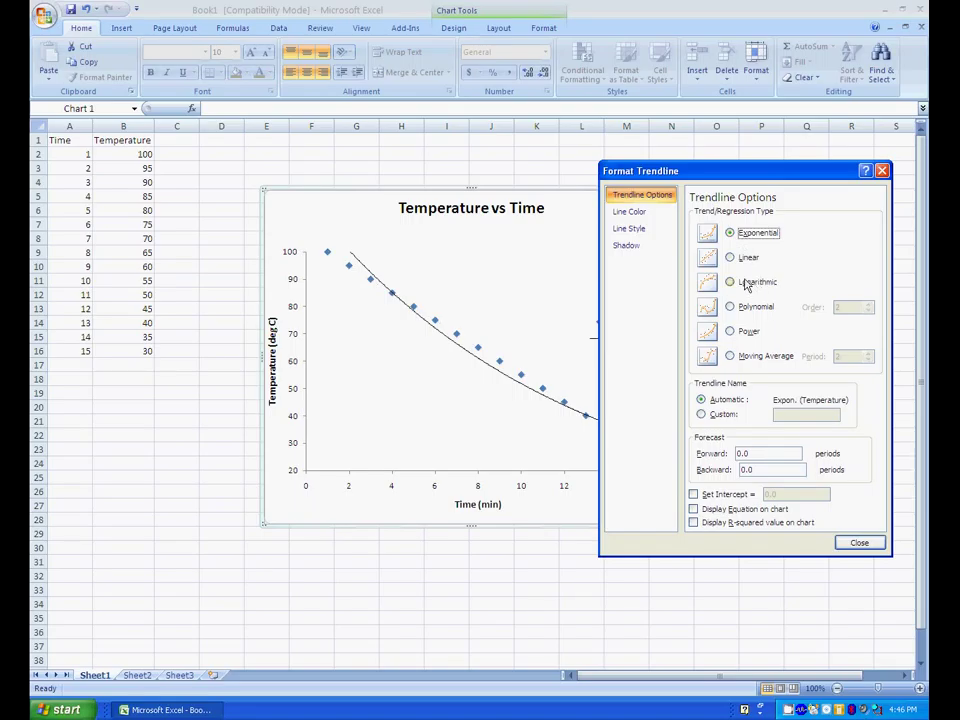
left_click(736, 258)
left_click(734, 285)
left_click(732, 307)
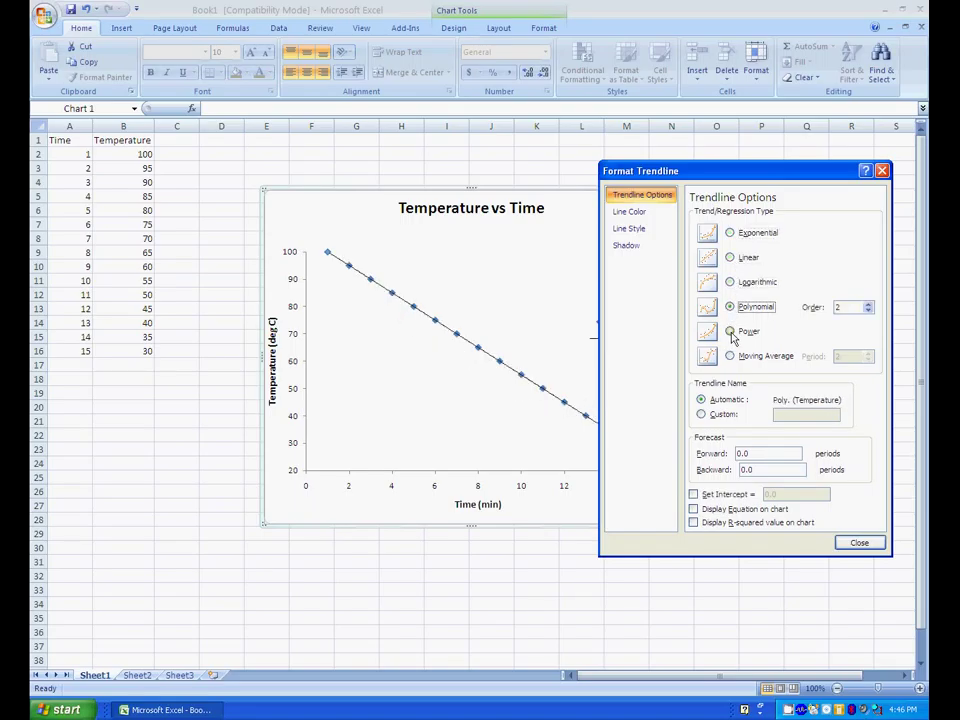
left_click(732, 332)
left_click(733, 357)
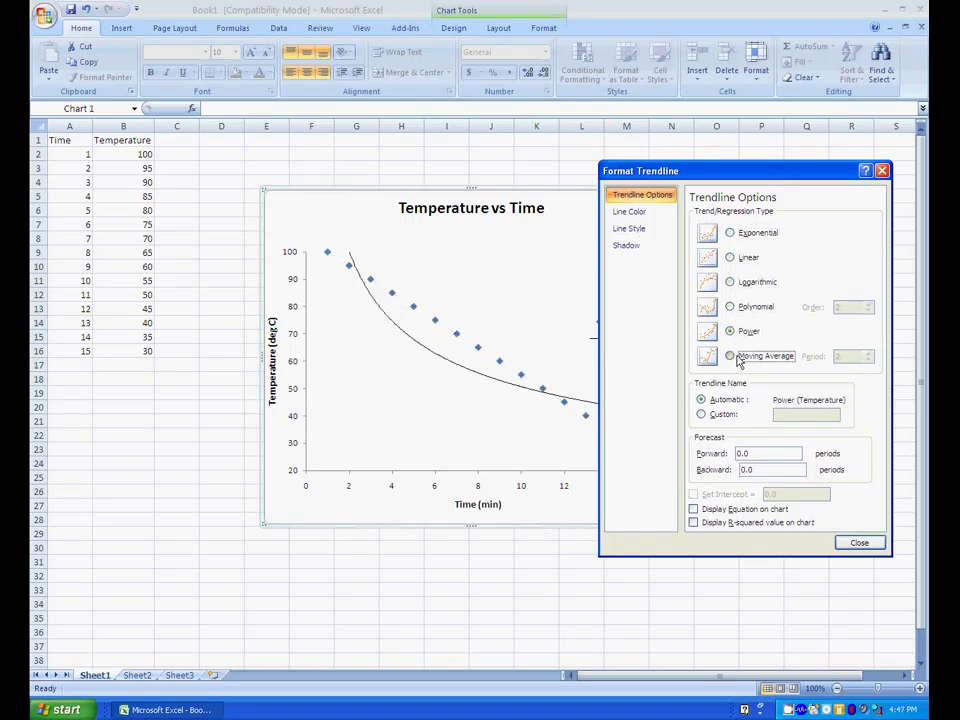
left_click(734, 258)
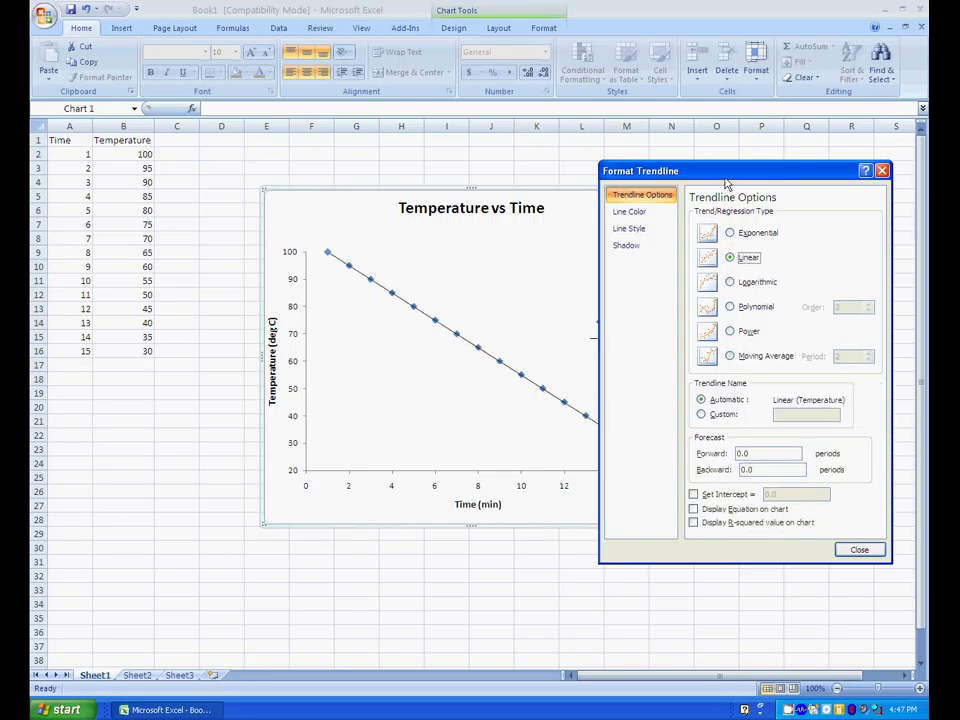
Display the trendline equation on the chart without the R-squared value and finish formatting the trendline
left_click_drag(726, 176, 759, 113)
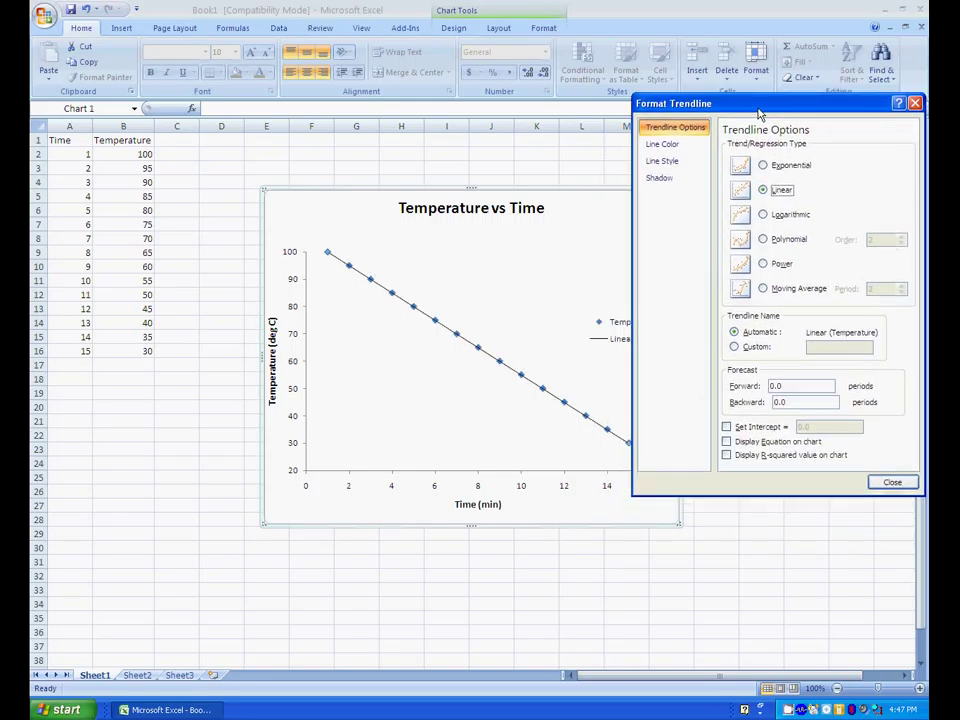
left_click(727, 441)
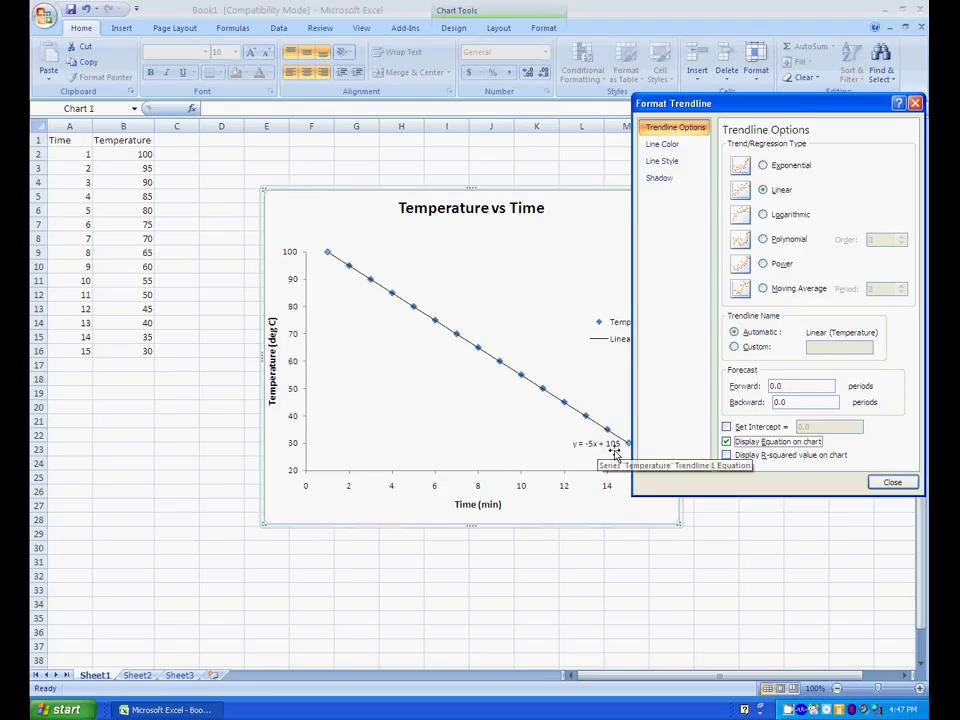
left_click(726, 455)
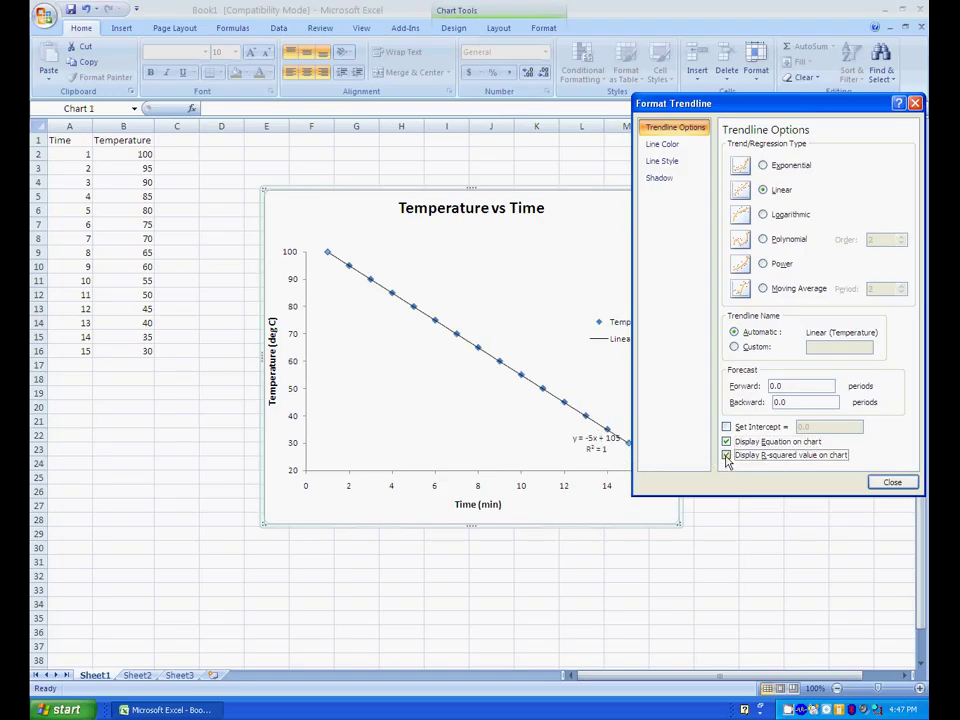
left_click(727, 456)
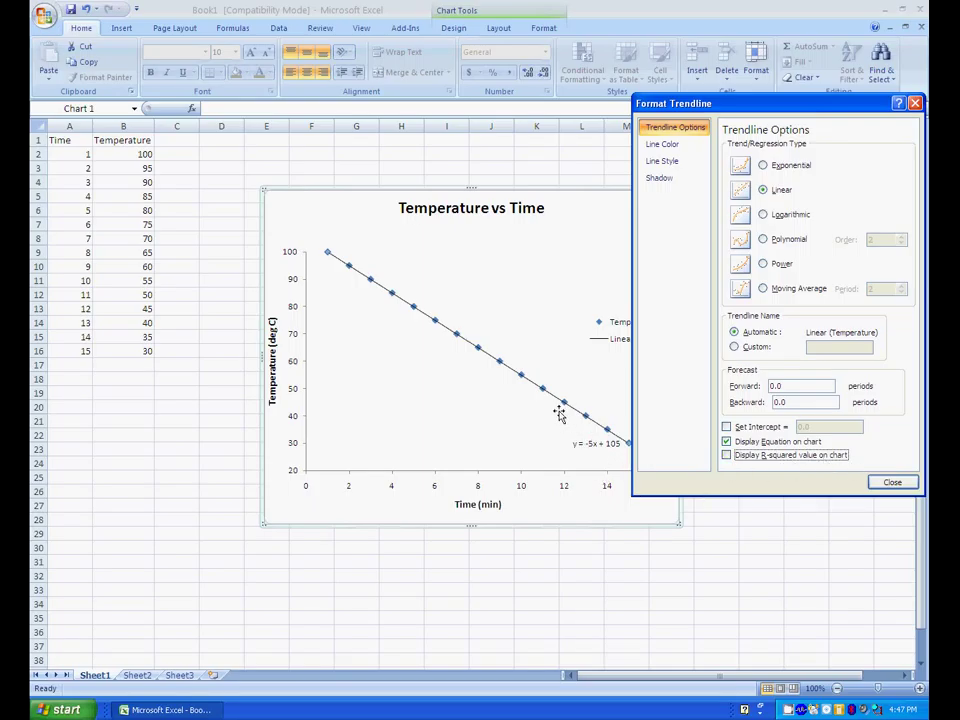
left_click(892, 483)
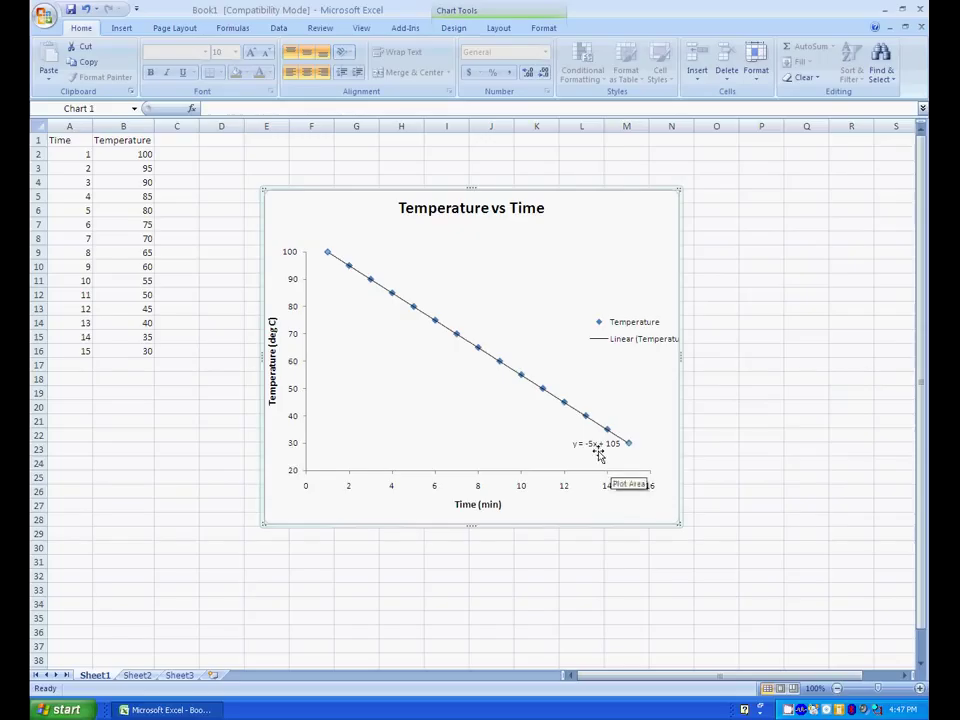
Move the trendline equation into the empty area below the line and set its font size to 11
left_click_drag(598, 446, 445, 424)
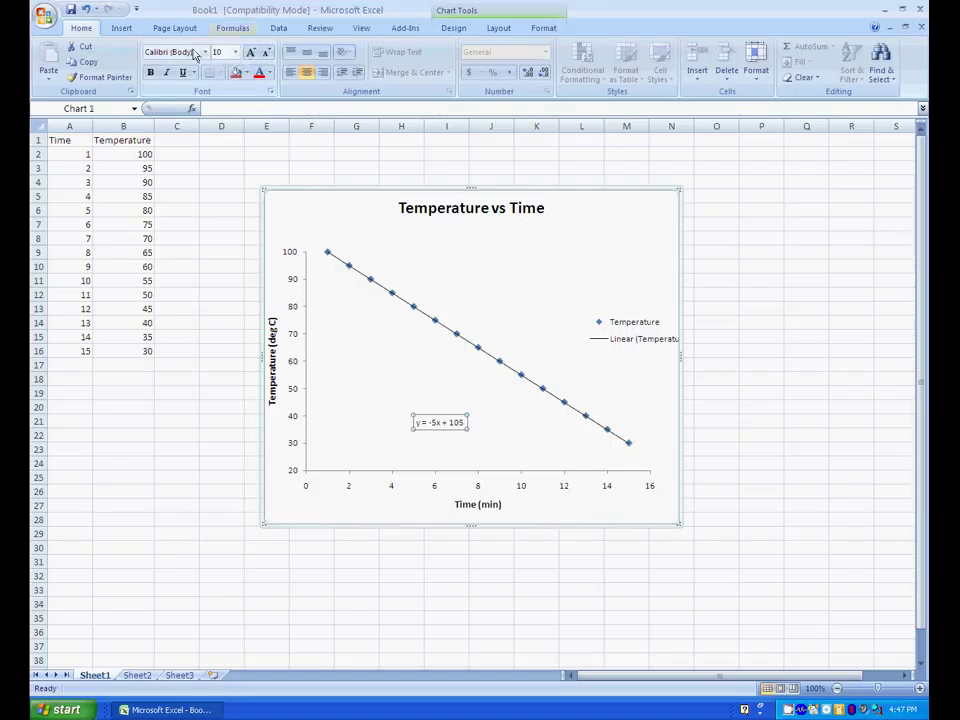
left_click(237, 54)
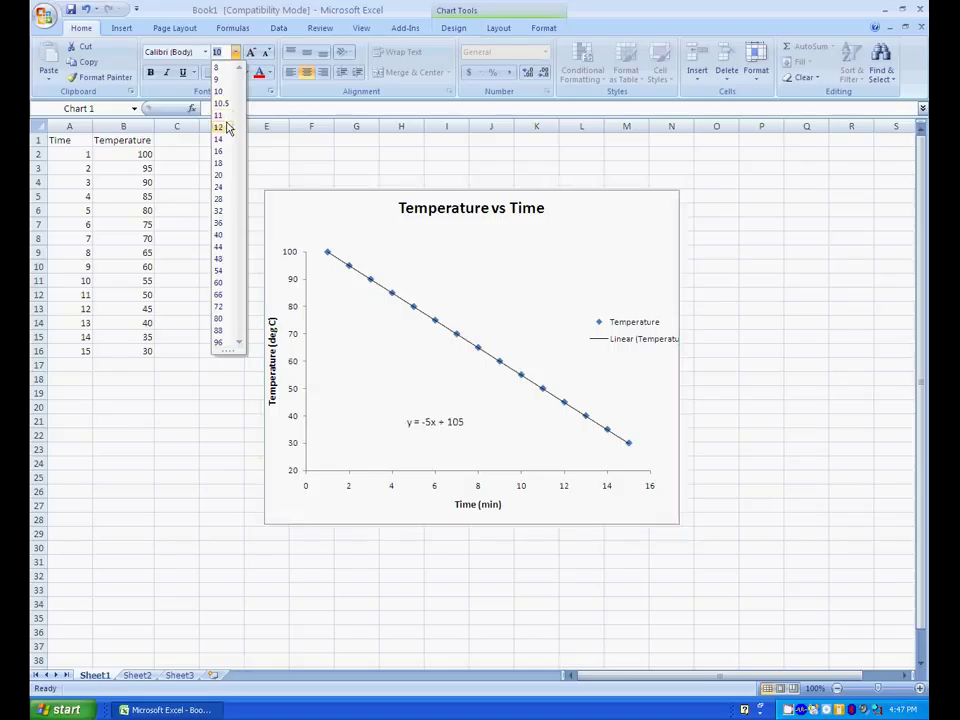
left_click(222, 115)
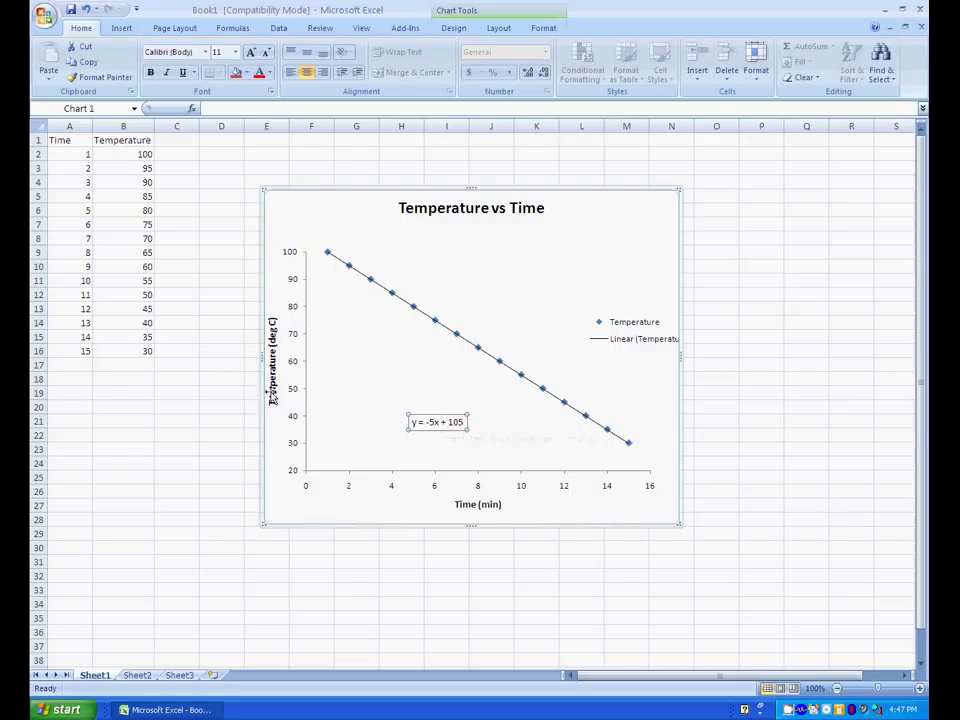
Edit the trendline equation label to read "Temperature = -5(time) + 105"
left_click(418, 423)
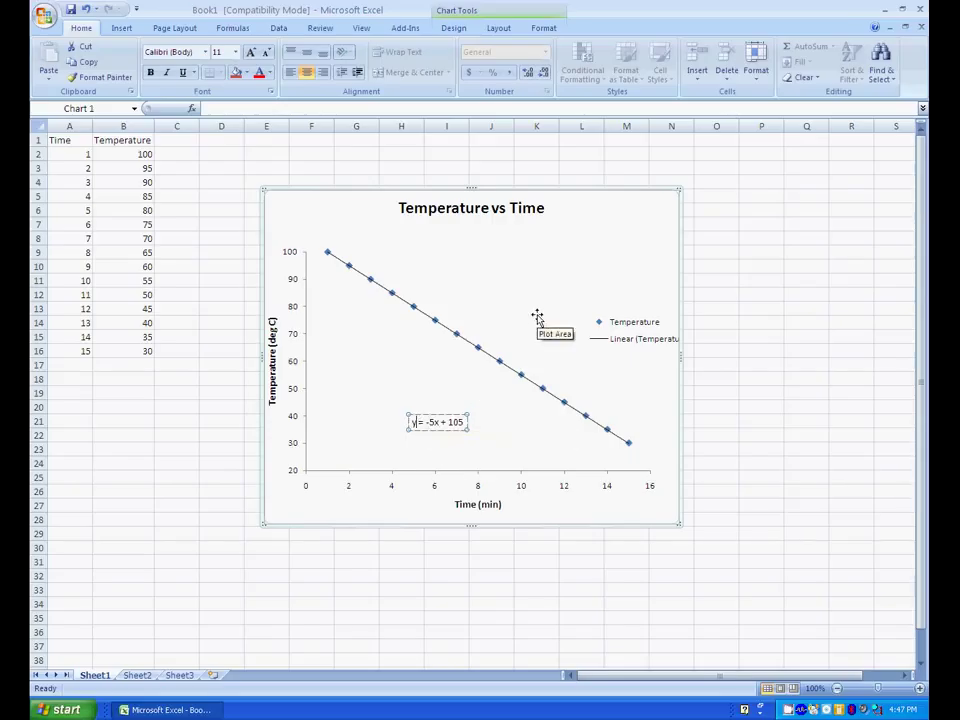
key("BackSpace")
type("Temperature")
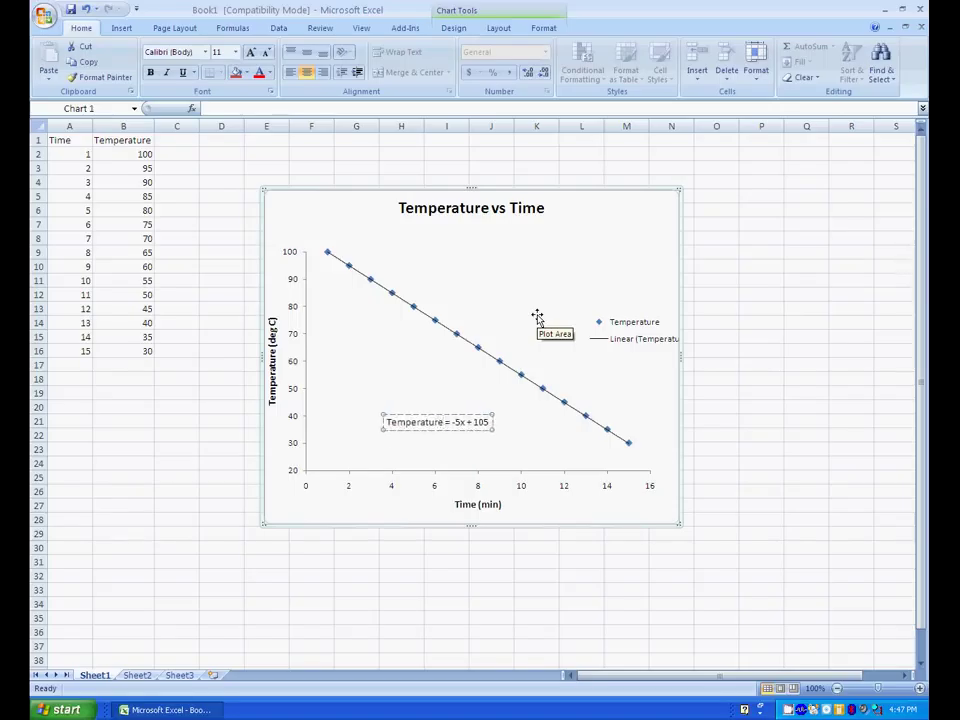
key("BackSpace")
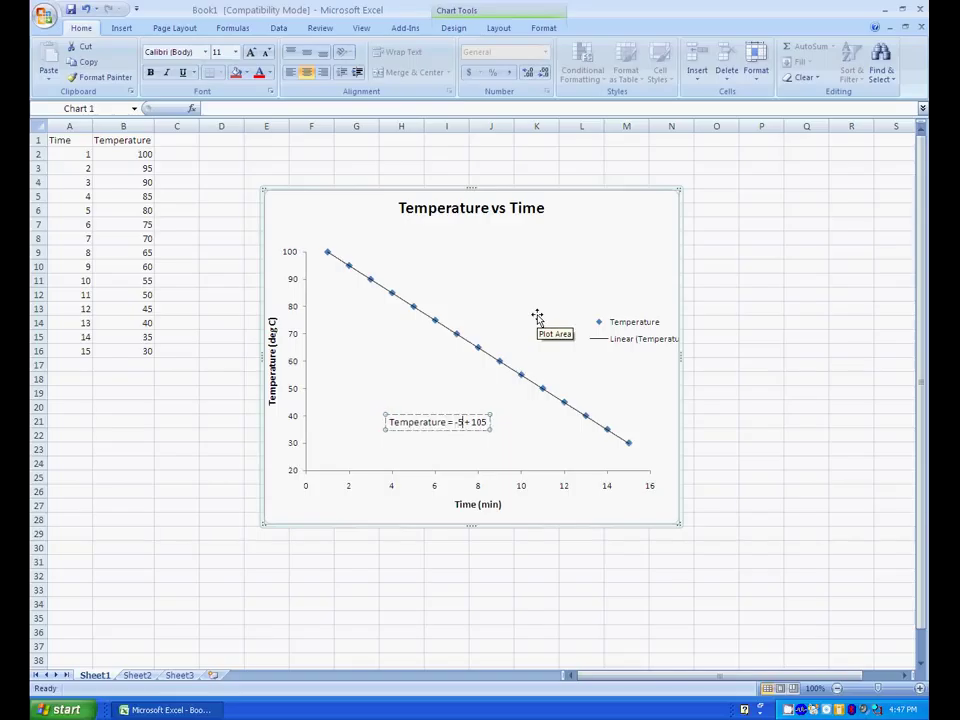
type("(time")
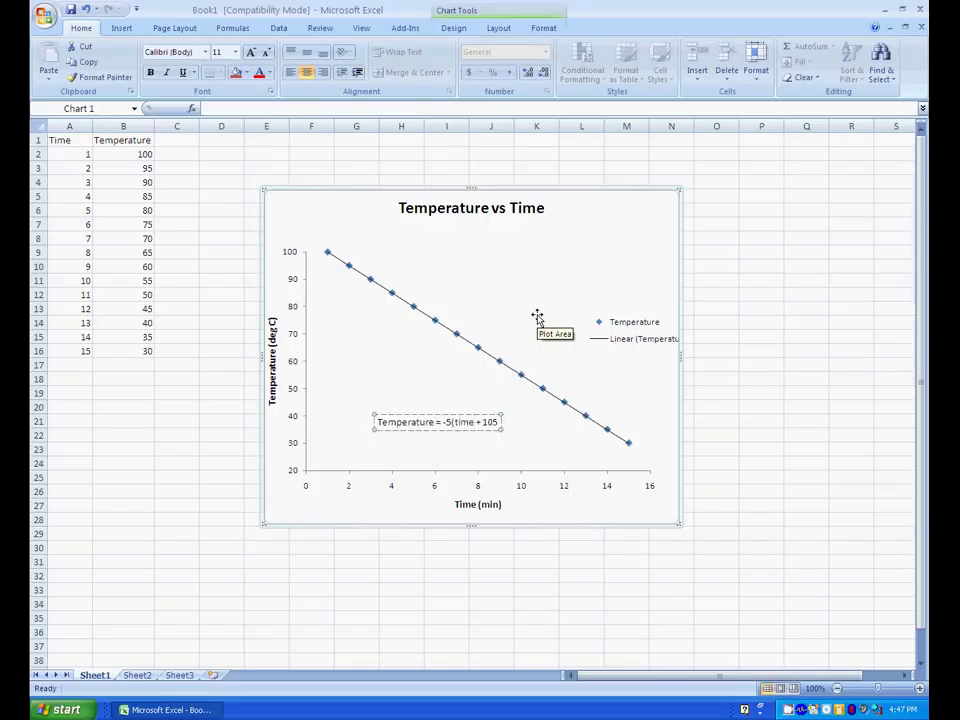
type(")")
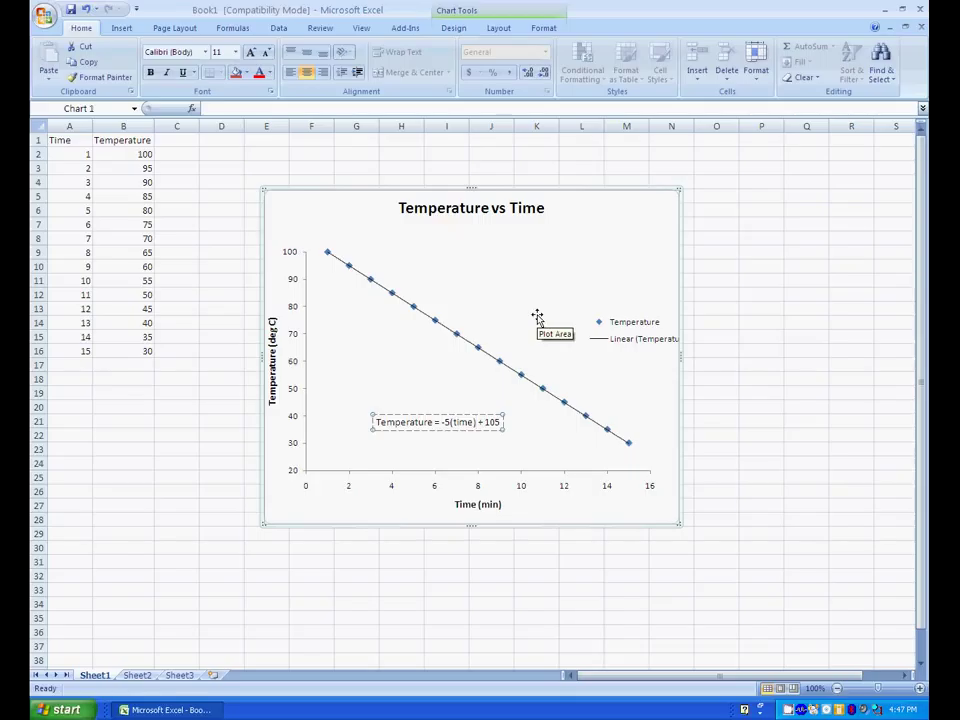
left_click(667, 437)
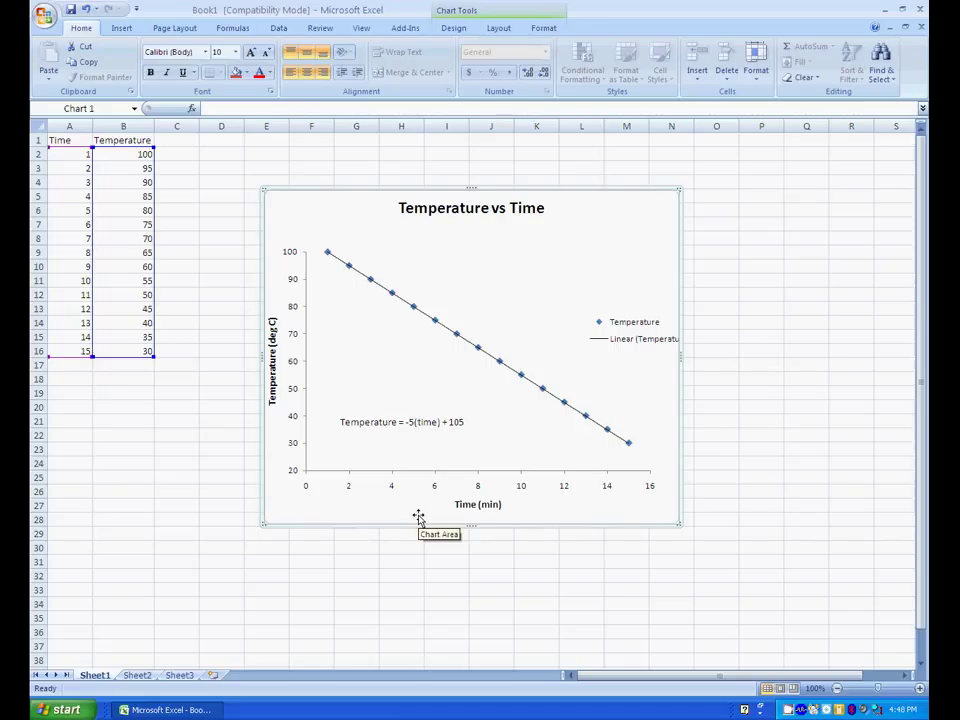
Delete the linear trendline entry from the chart legend
left_click(630, 340)
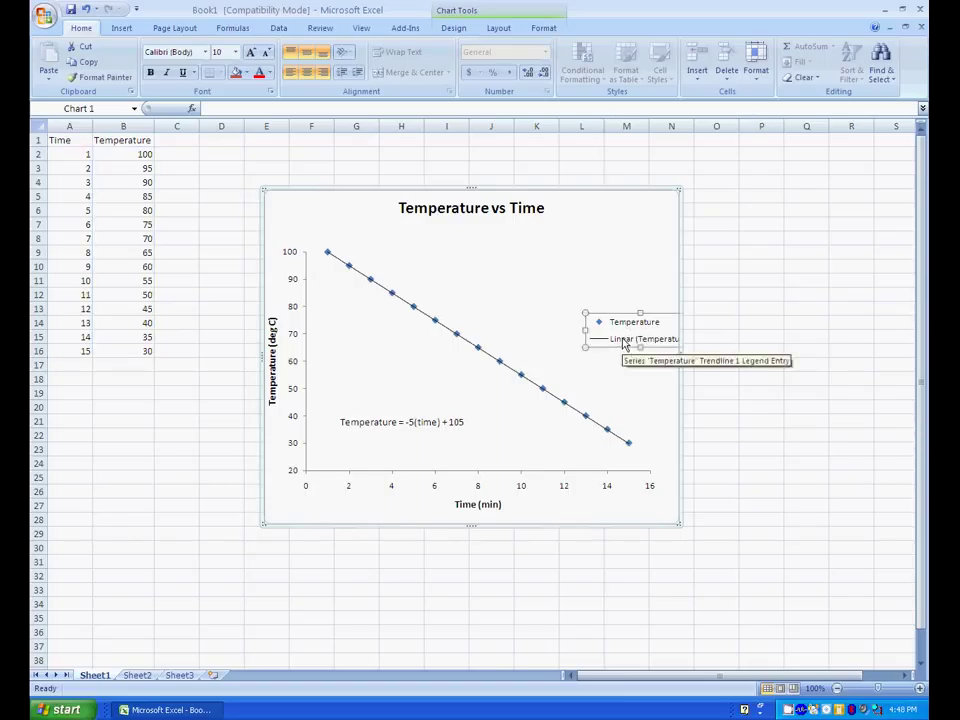
left_click(623, 345)
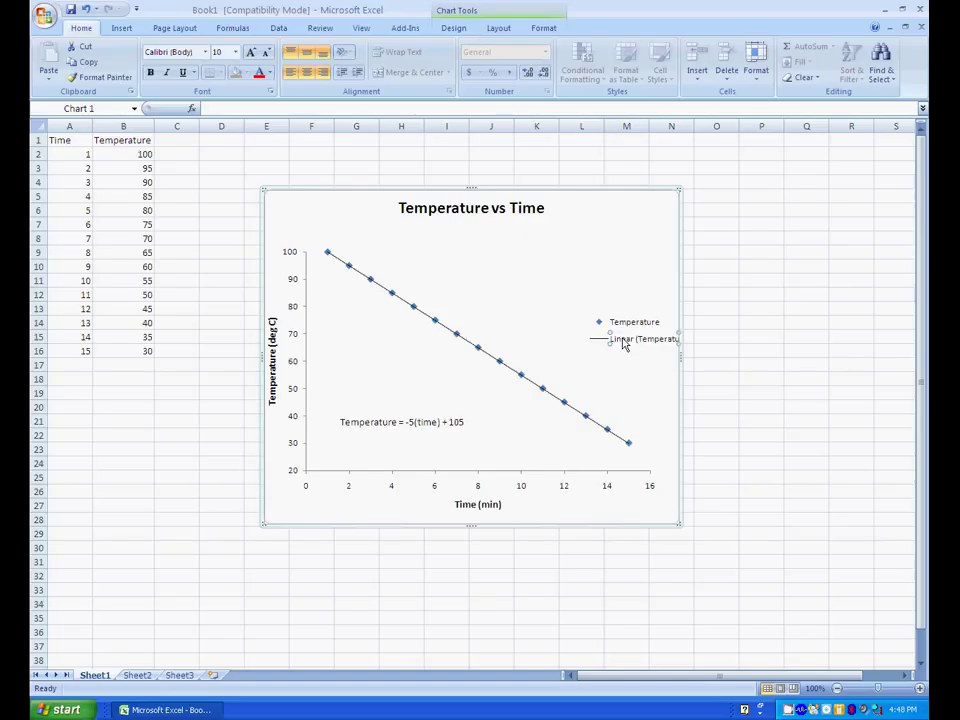
key("Delete")
Set the legend's font size to 11 and move it up into the empty plot area above the trendline
left_click(622, 327)
left_click(235, 52)
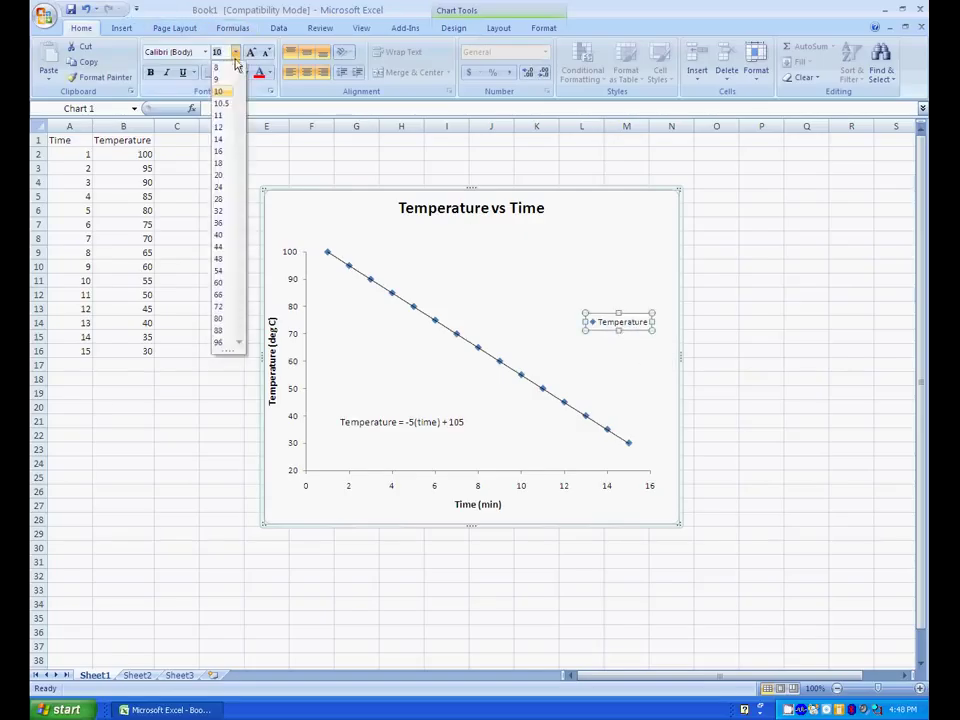
left_click(228, 112)
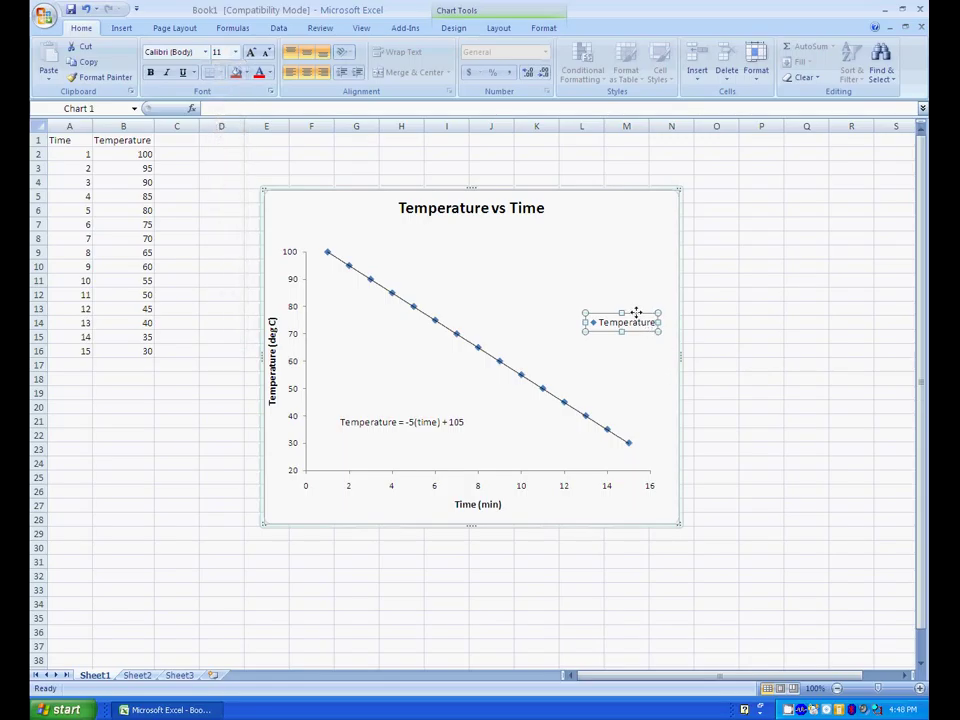
left_click_drag(636, 313, 569, 266)
left_click(604, 510)
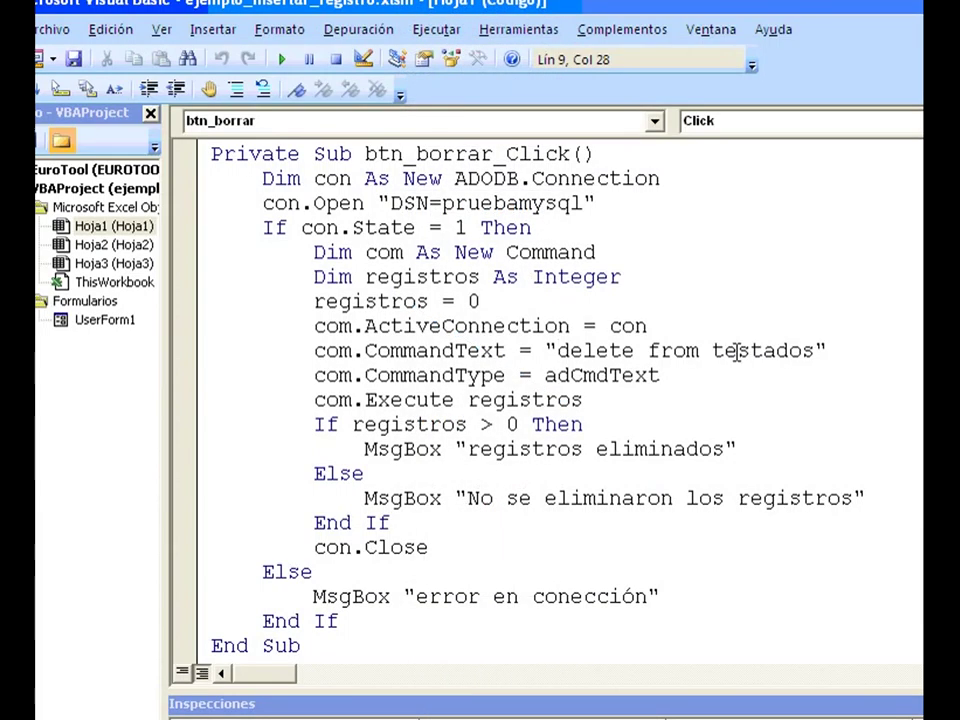
In btn_borrar_Click, replace the SQL string assigned to com.CommandText with "insert into testados values ("
key("shift+End")
key("shift+Left")
key("shift+Left")
key("shift+Right")
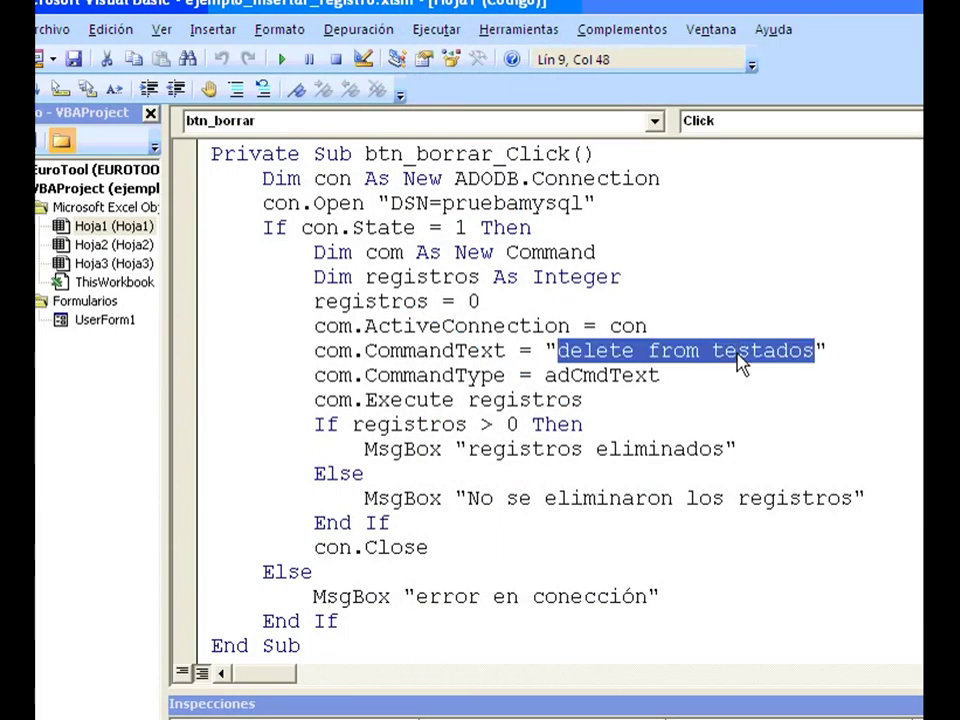
type("insert ")
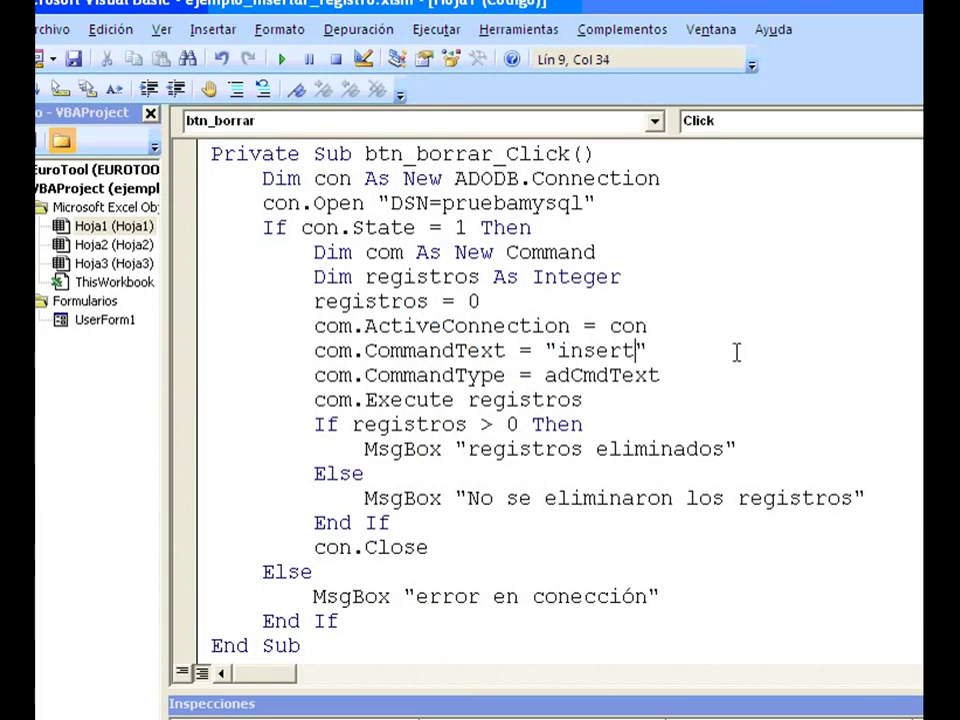
type("into te")
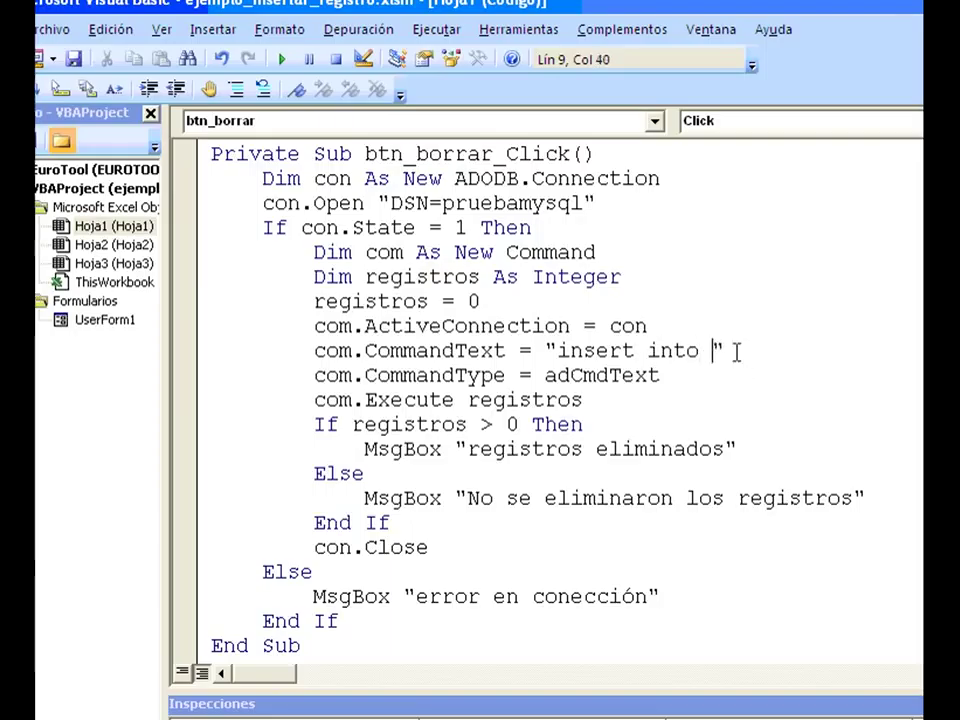
type("stados valu")
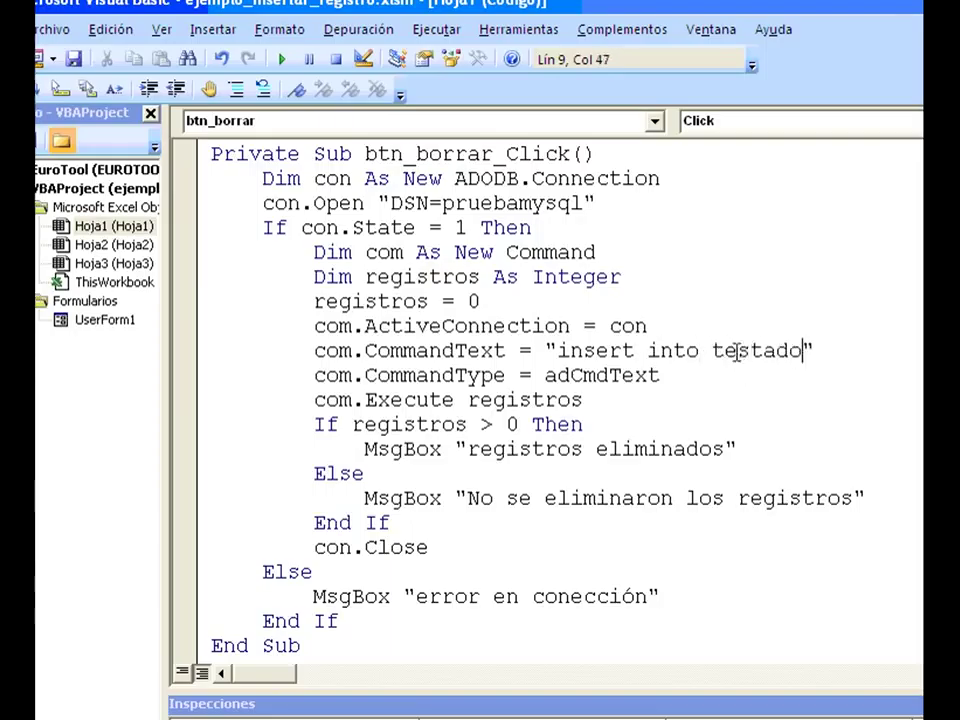
type("es (")
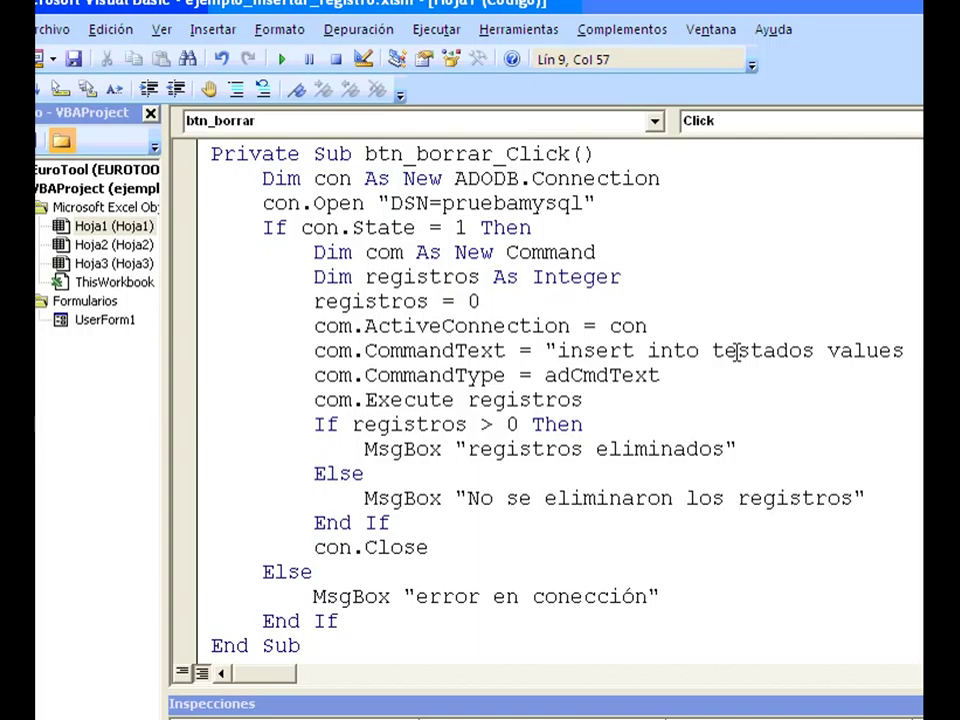
Switch to the Excel worksheet and enter abc, cde, efg and gfe in cells A1 to A4, ending on A1
key("alt+Tab")
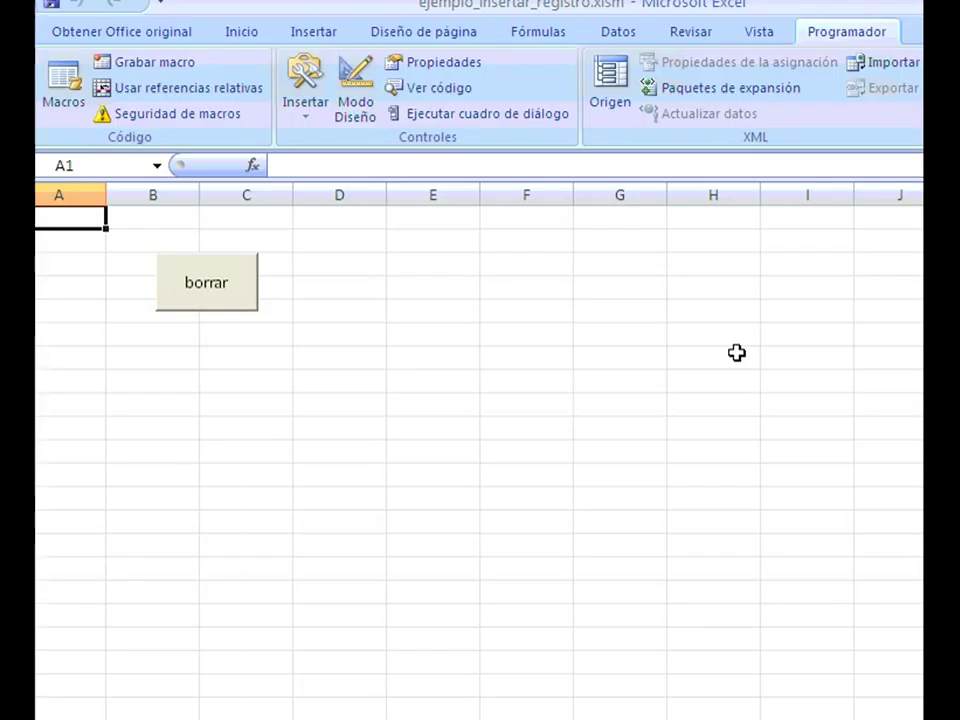
type("abc")
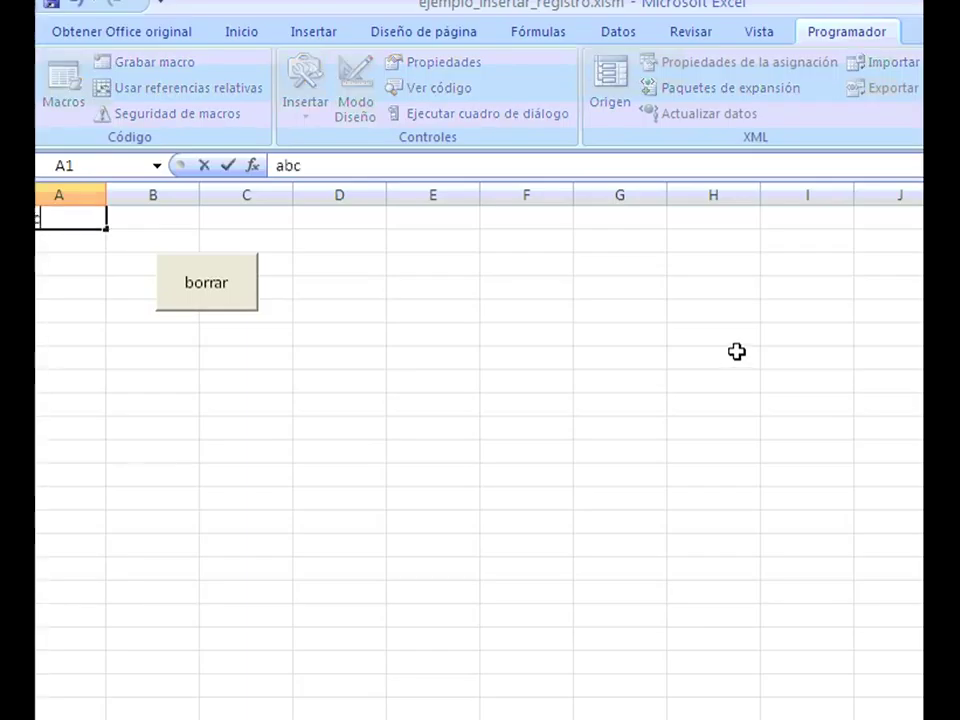
key("Return")
type("cd")
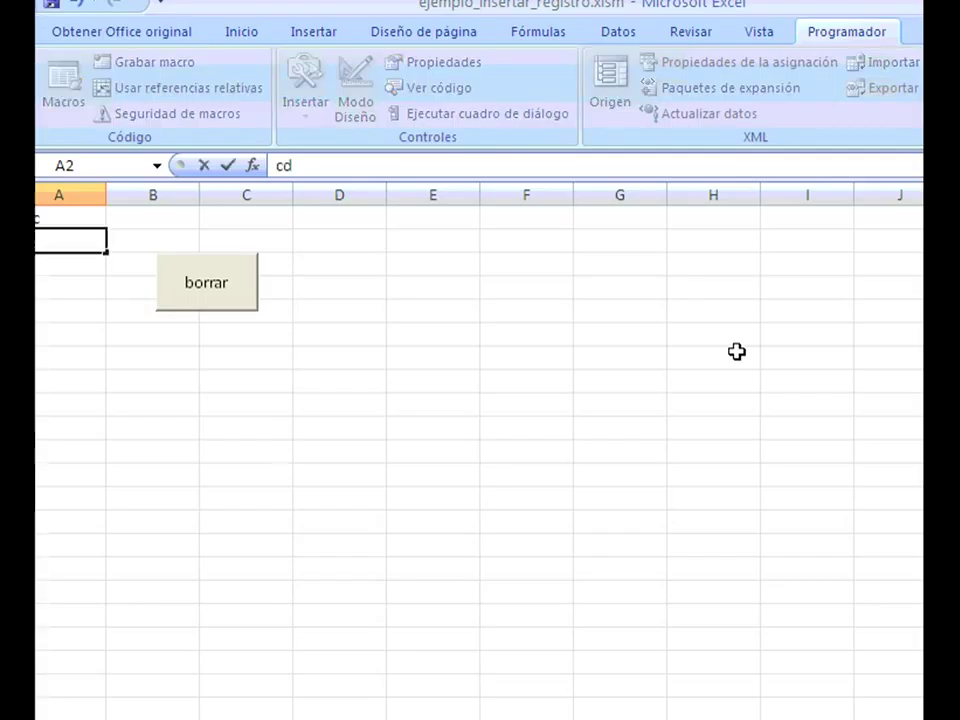
key("Return")
type("efg")
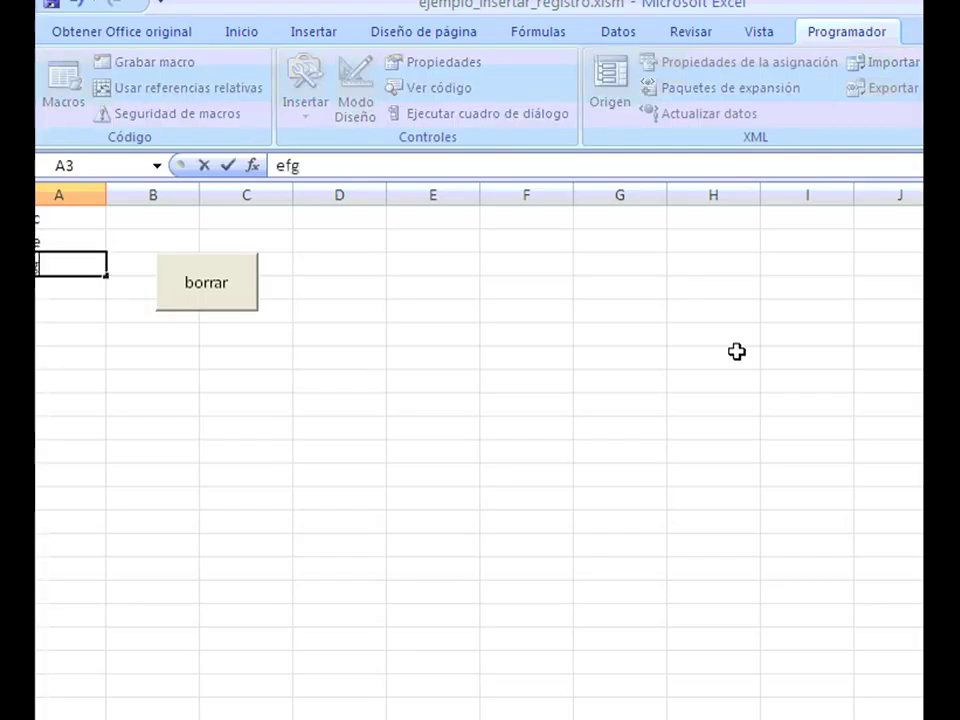
key("Return")
type("gfe")
key("Return")
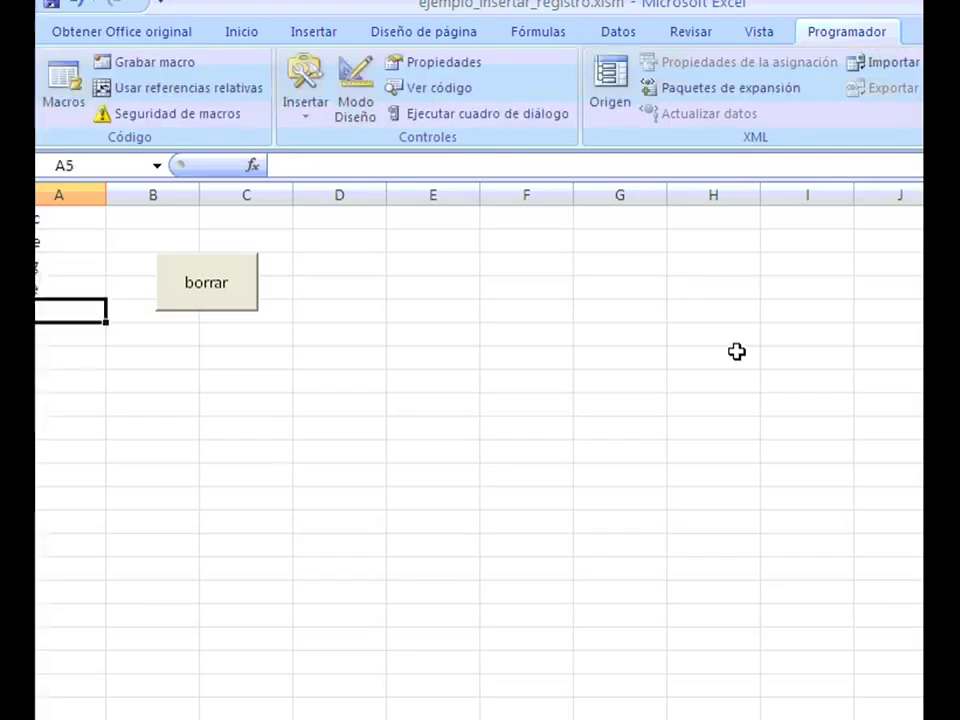
key("Up")
key("Up")
key("Up")
key("Up")
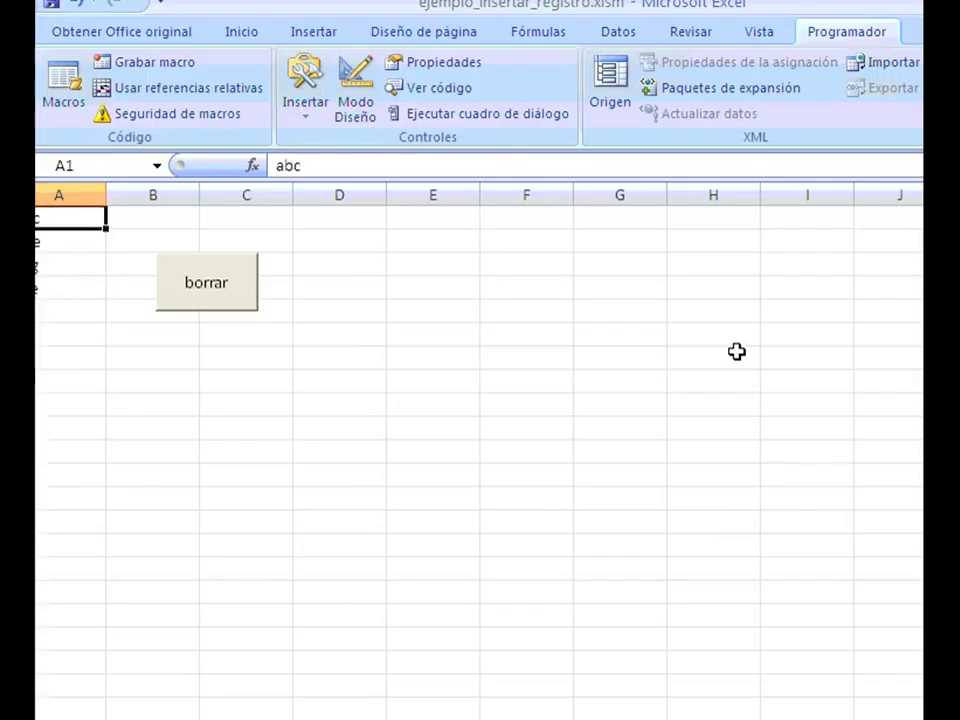
Return to the Visual Basic editor and continue the com.CommandText statement on a new indented line with a line continuation
key("alt+F11")
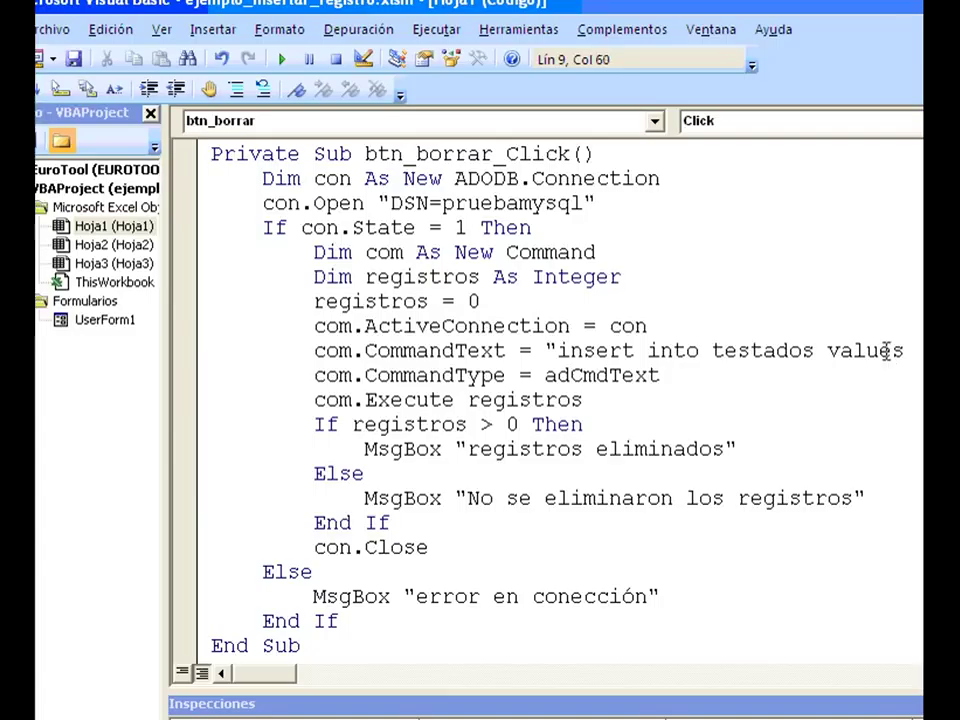
type("_")
key("Return")
key("Tab")
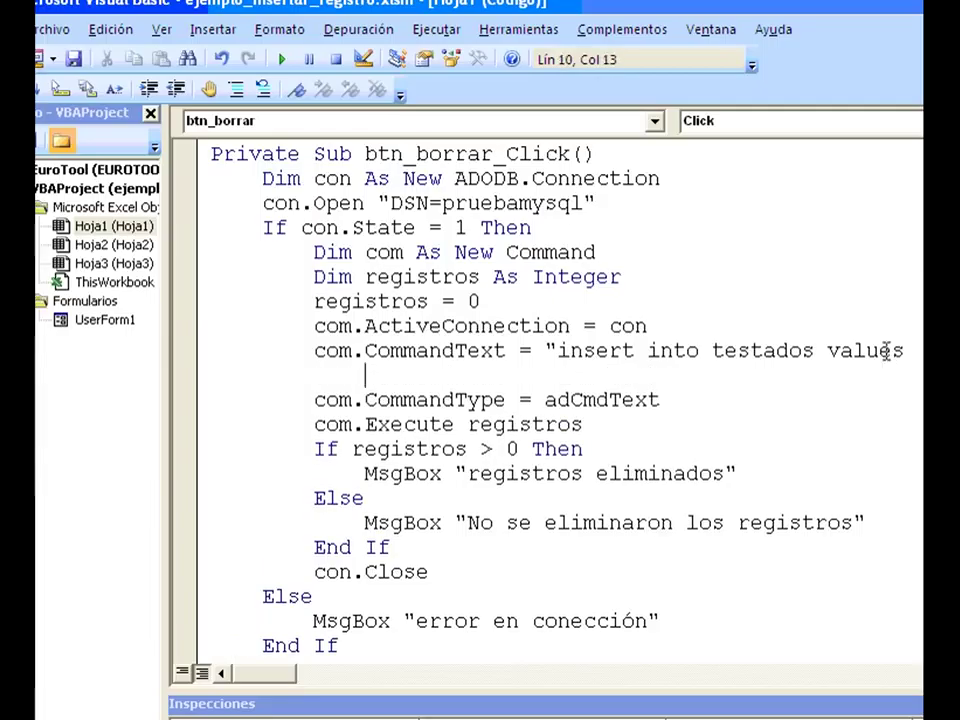
Complete the insert statement on the continuation line with Hoja1.Cells(i, 1) & "')"
type("hoja1.ce")
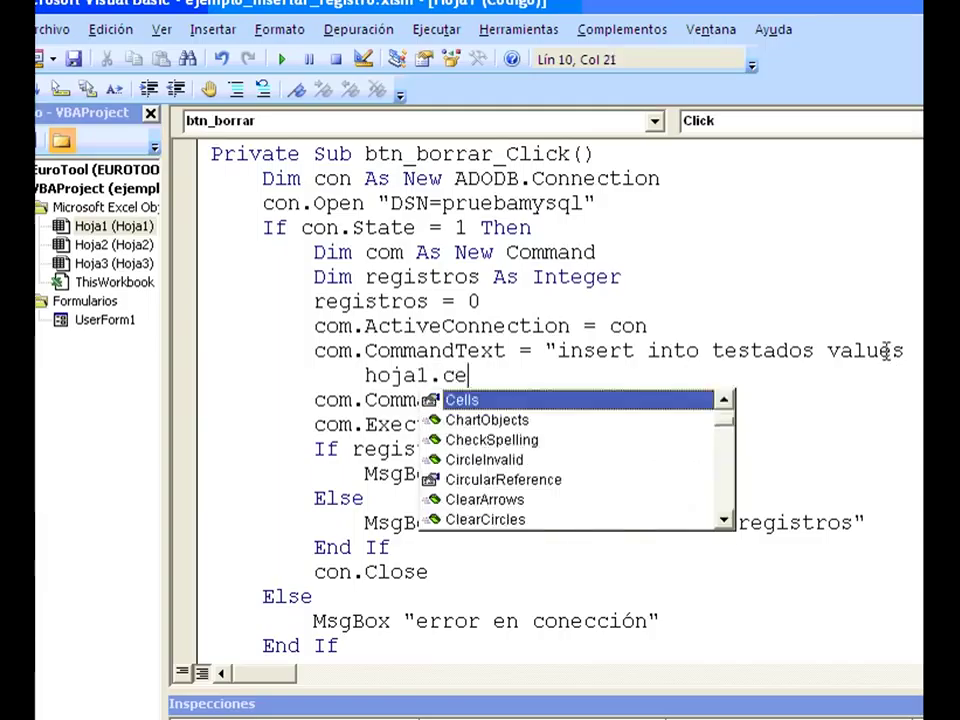
key("Tab")
type("(")
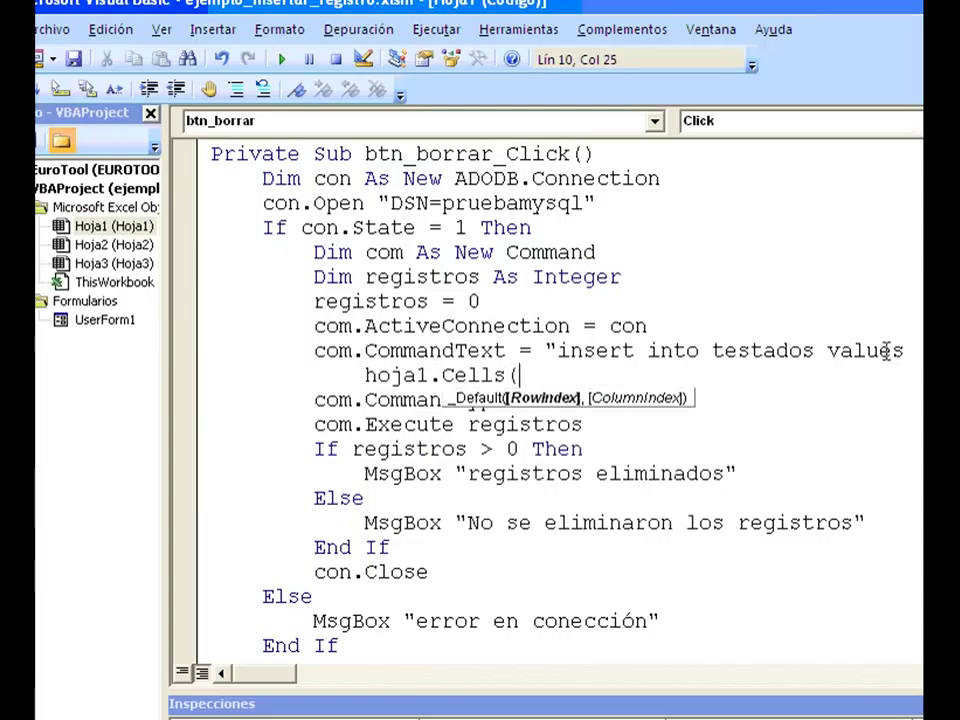
type("i")
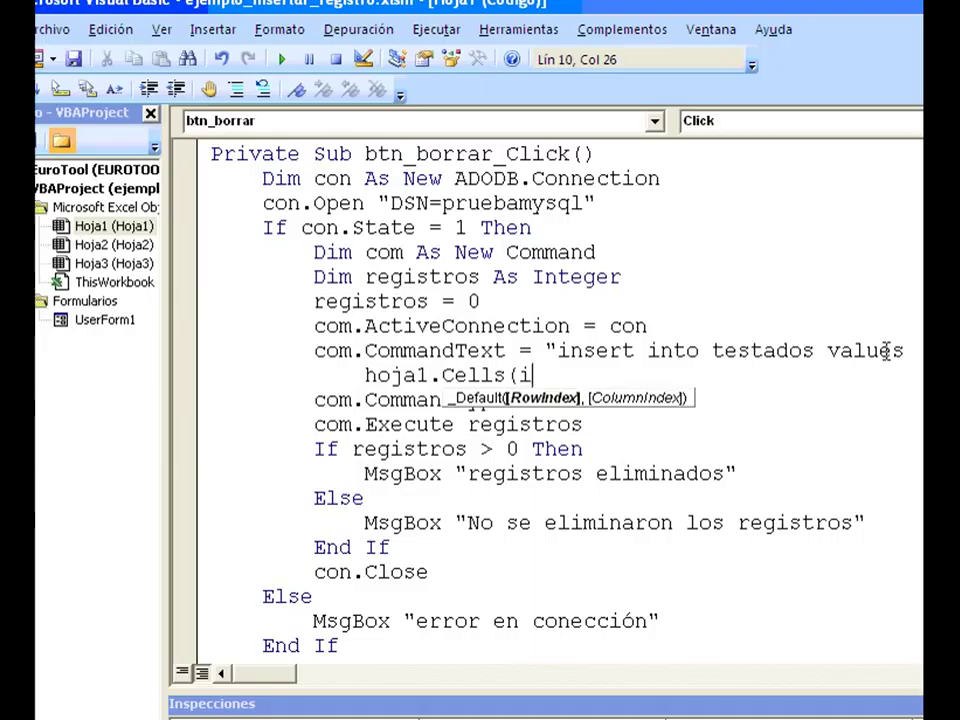
type(",")
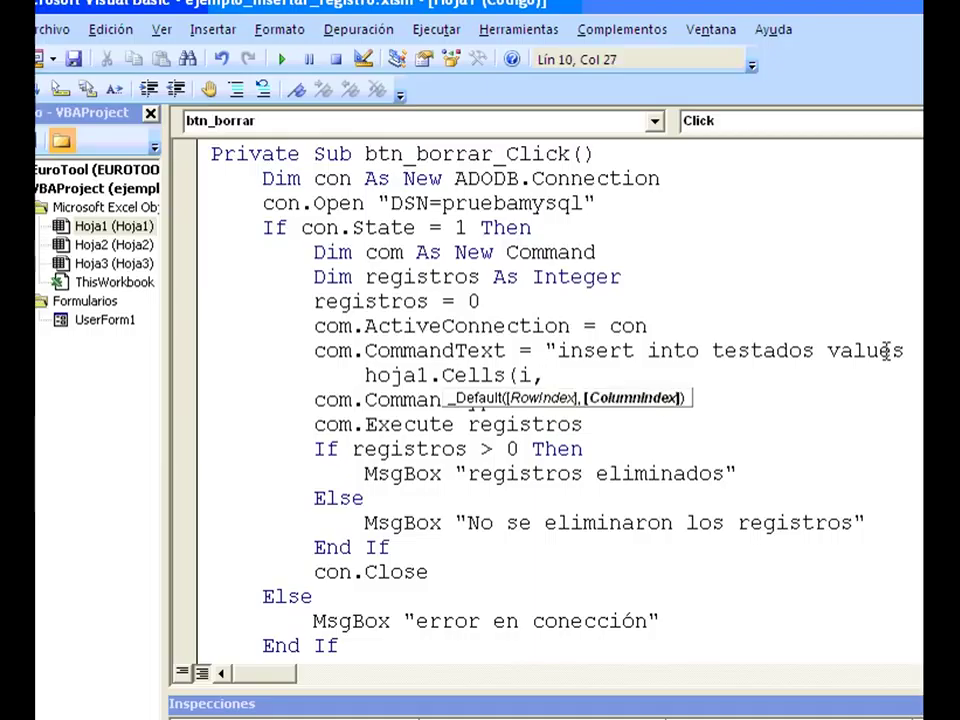
type("1)")
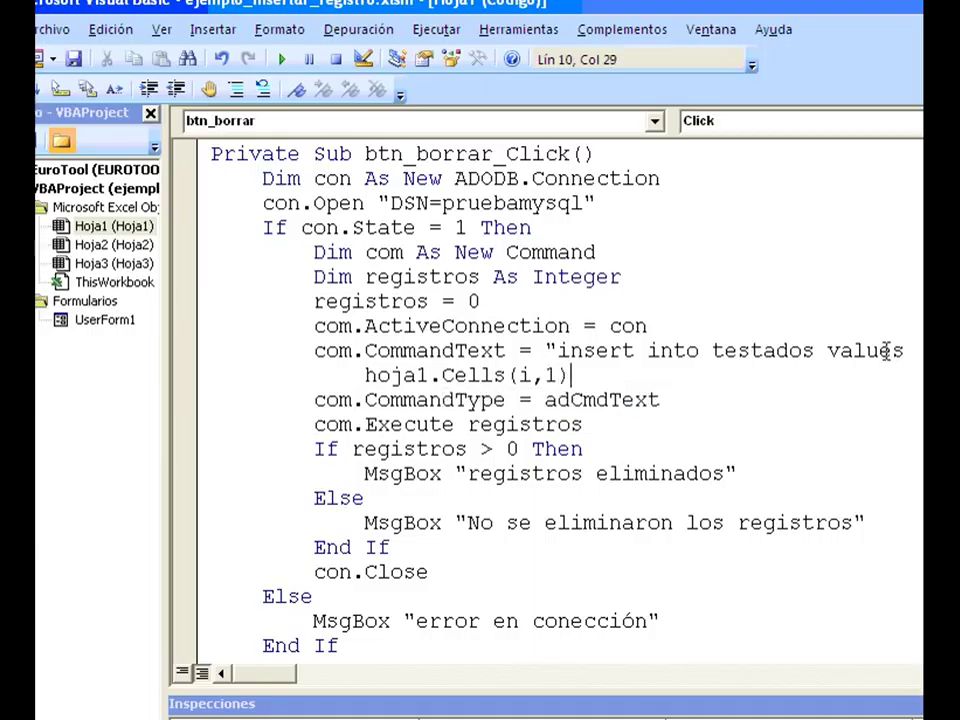
type(" & ")
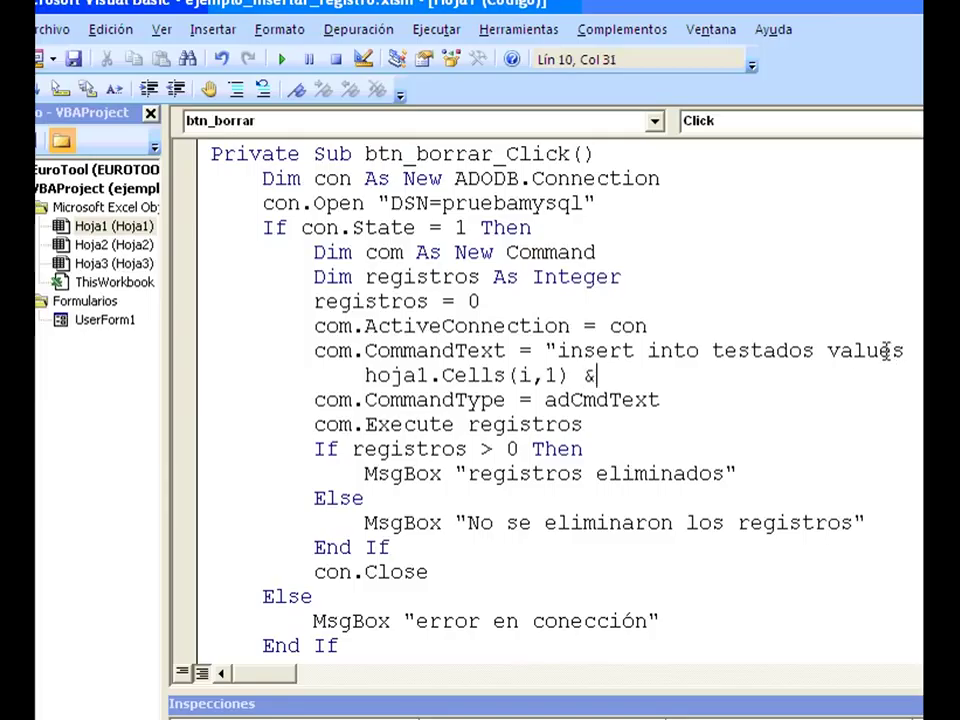
type("\"')\"")
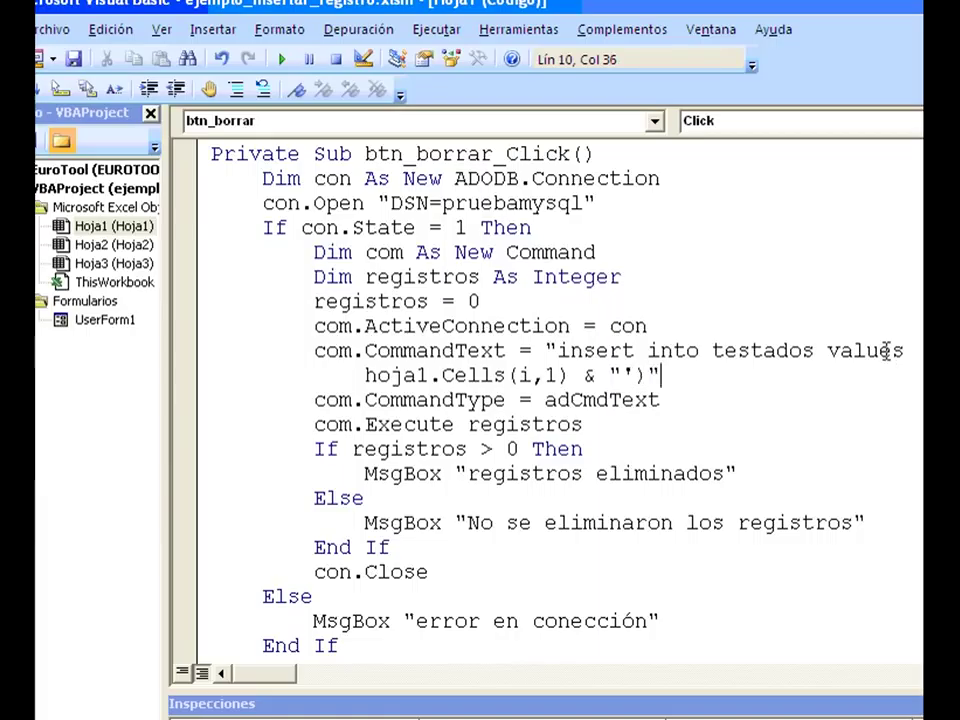
key("Down")
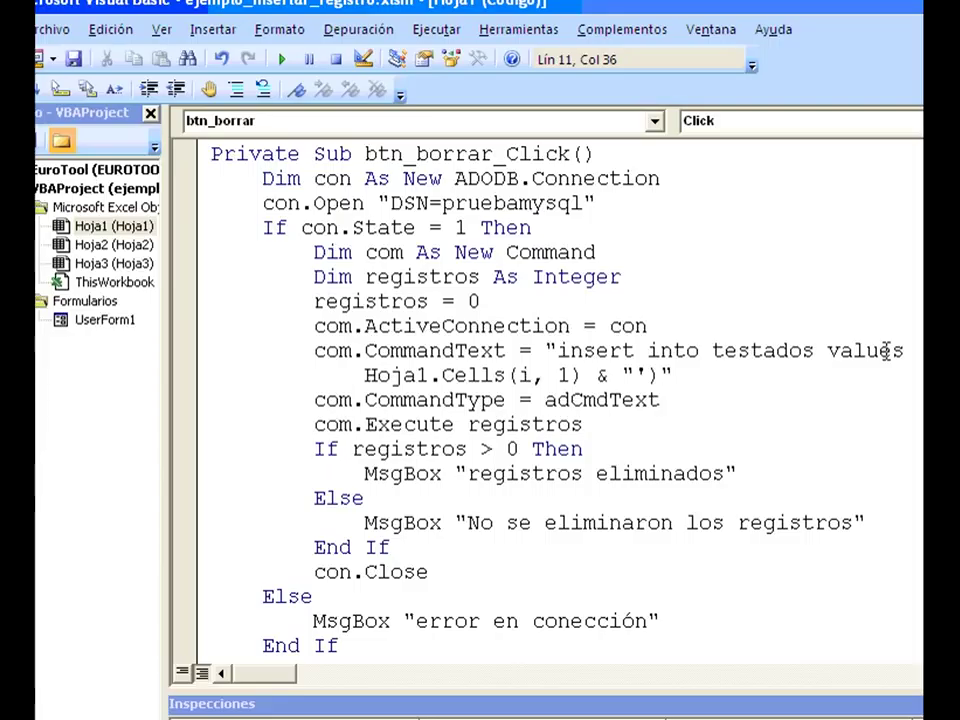
Move the two-line com.CommandText statement below the com.CommandType = adCmdText line
key("Up")
key("Home")
key("Home")
key("Up")
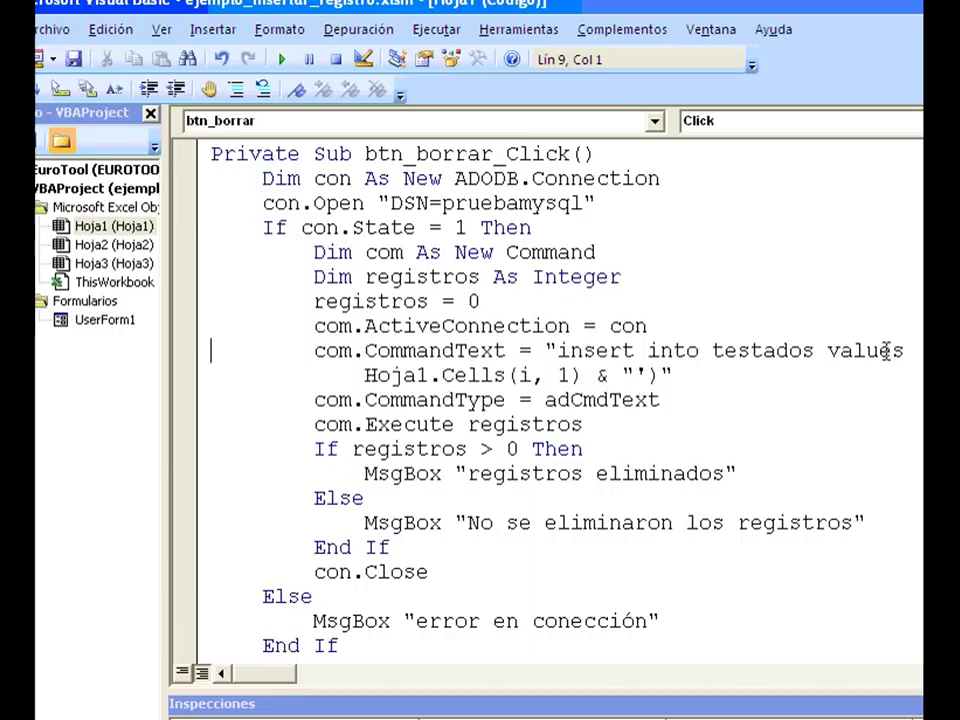
key("shift+Down")
key("shift+Down")
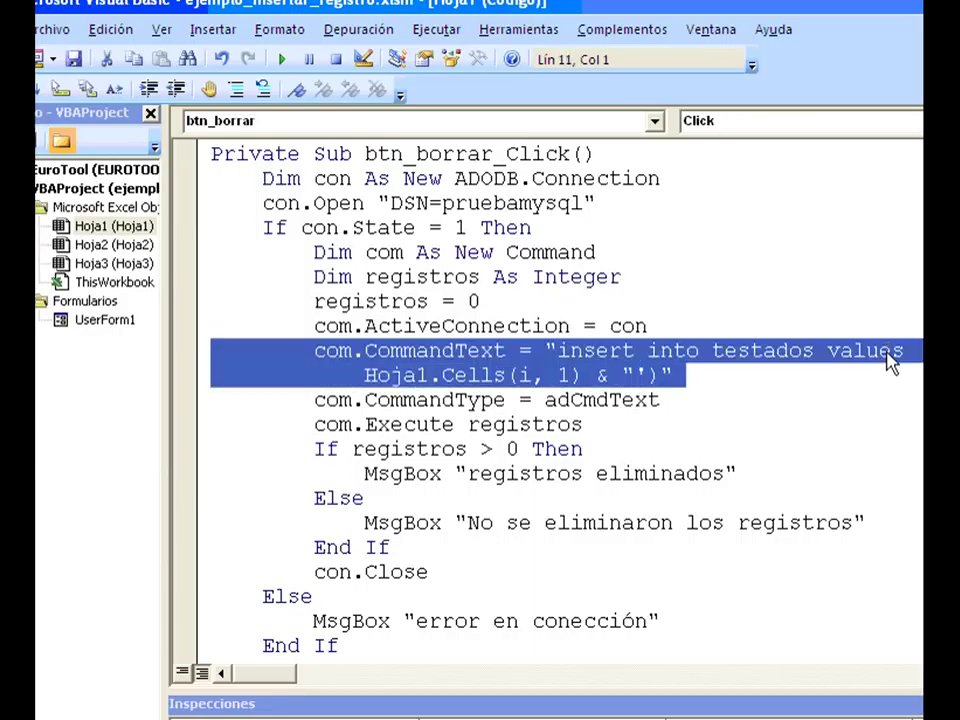
key("ctrl+x")
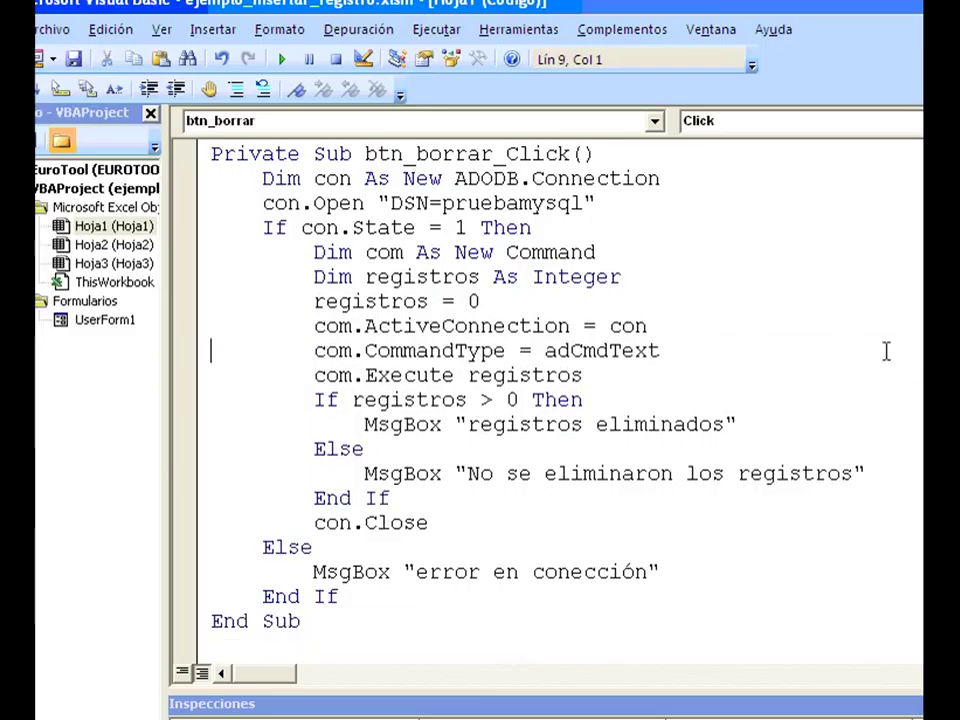
key("Down")
key("Down")
key("Up")
key("ctrl+v")
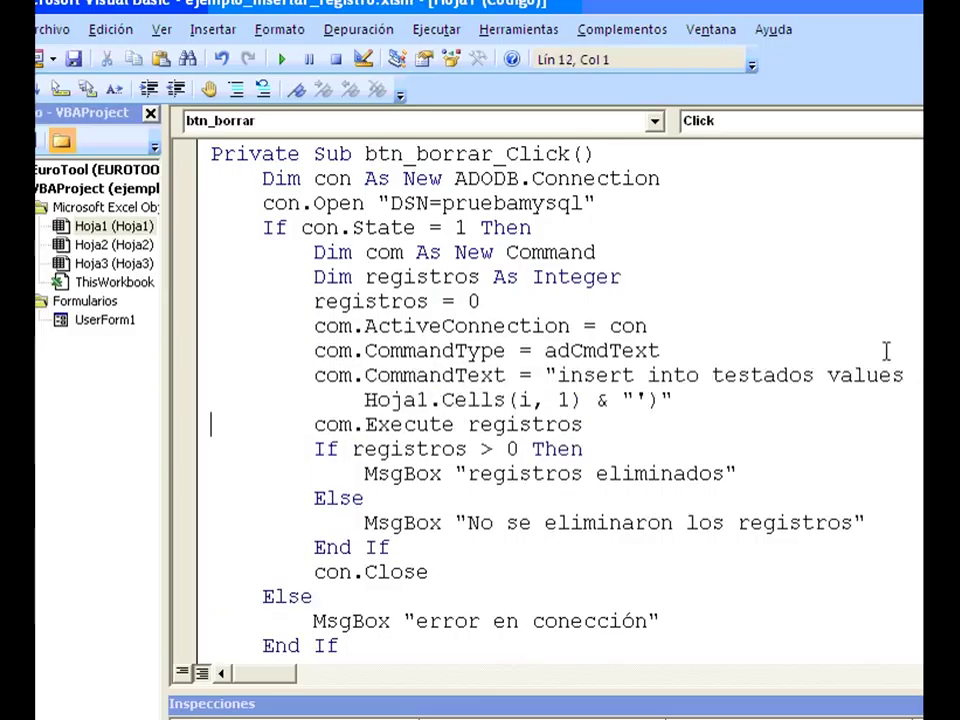
Examine the block of code from the com.CommandText assignment through the End If of the registros check
key("Up")
key("Up")
key("shift+Down")
key("shift+Down")
key("shift+Down")
key("shift+Down")
key("shift+Down")
key("shift+Down")
key("shift+Down")
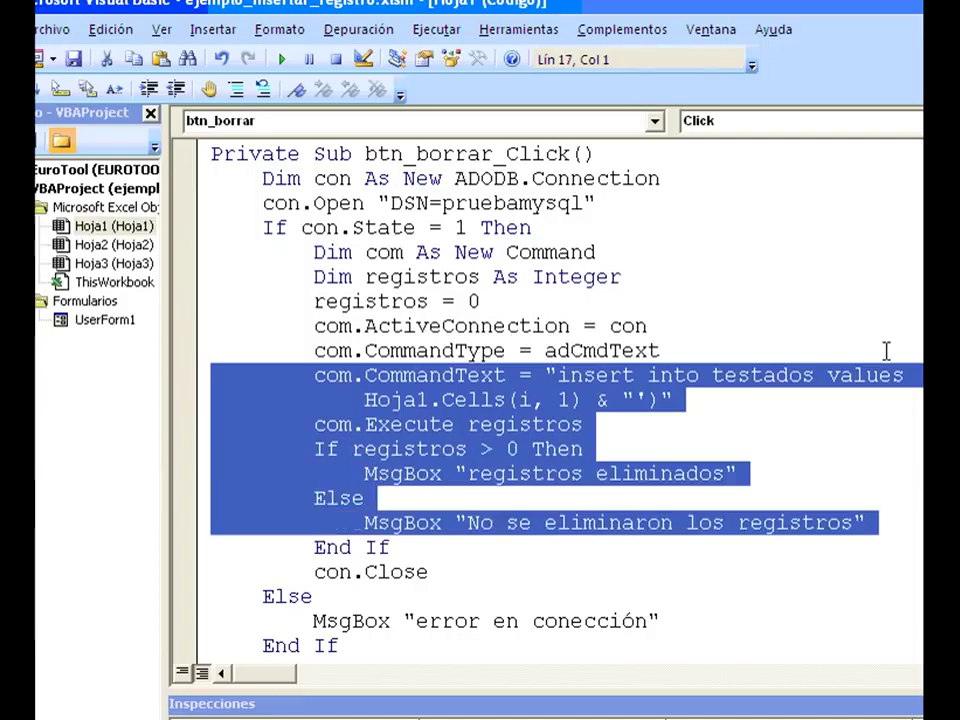
key("shift+Down")
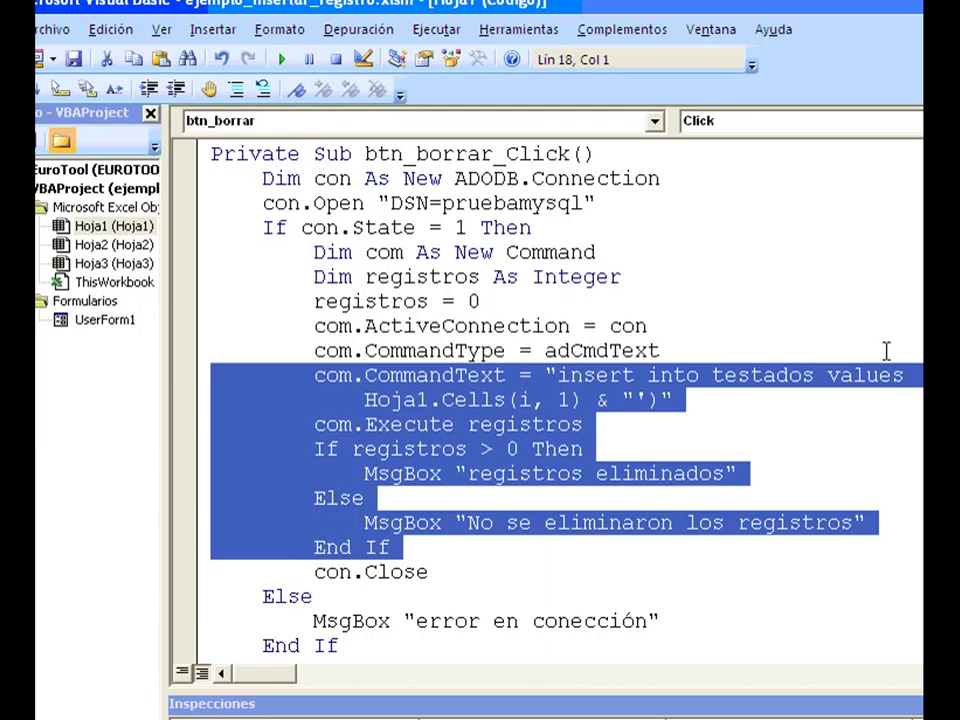
Add the line "For i = 1 To 4" between the com.CommandType and com.CommandText lines
key("Up")
key("End")
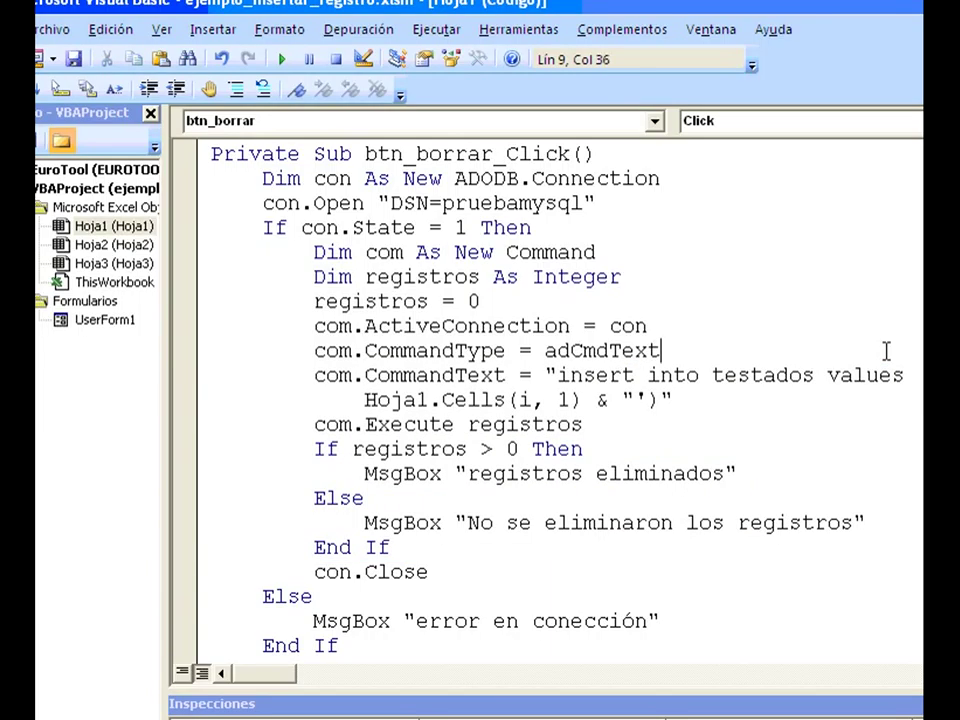
key("Return")
type("for i")
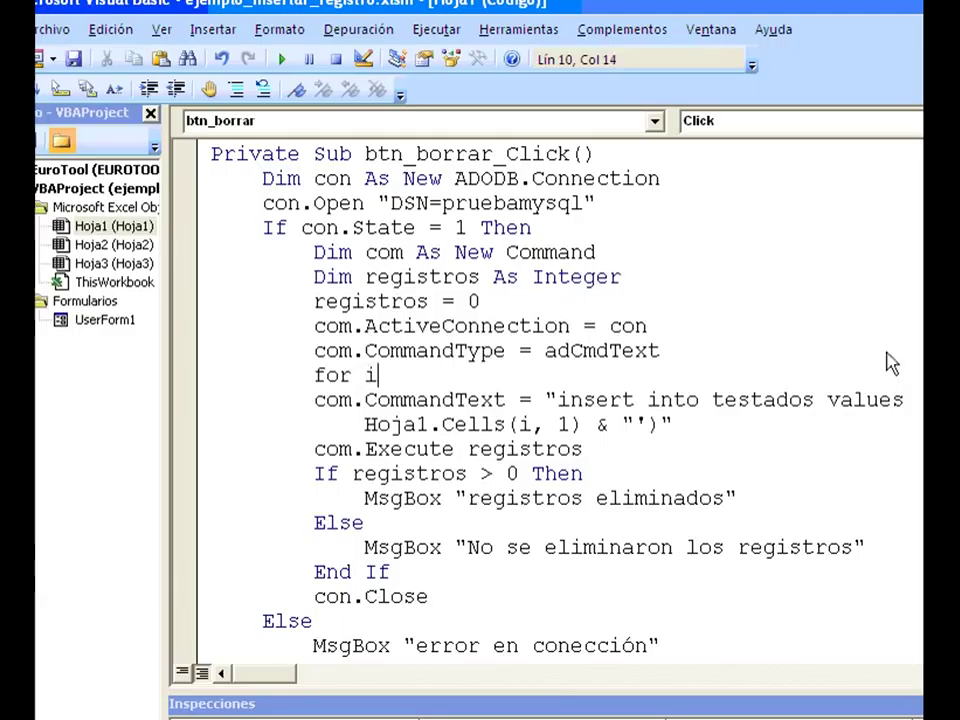
type(" =1 to ")
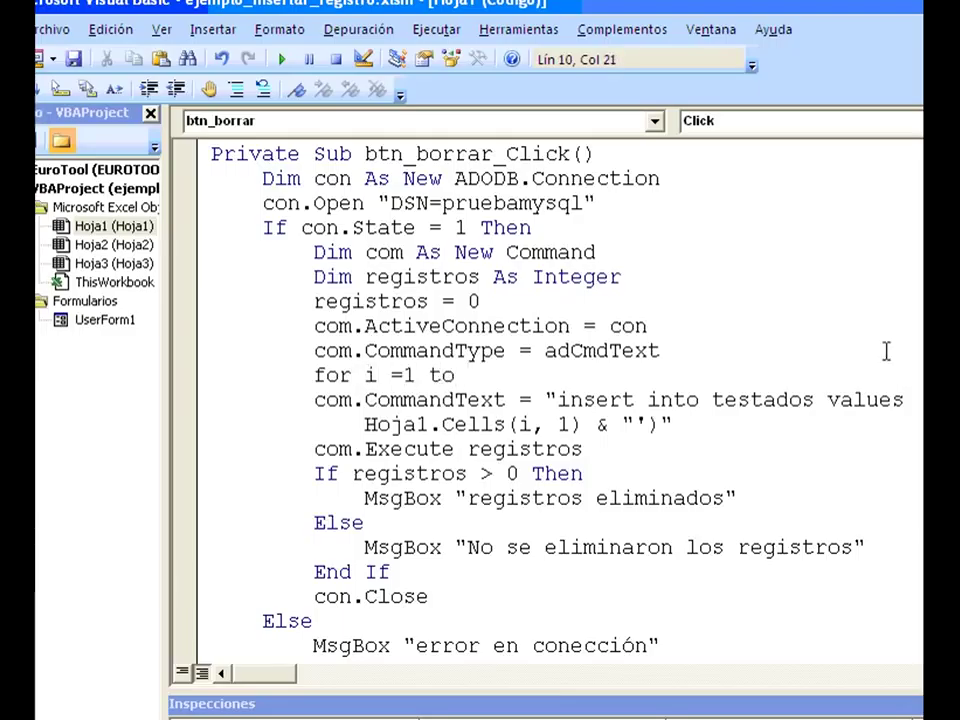
type("4")
Indent every line from com.CommandText through the End If of the registros check one level inside the For loop
key("Down")
key("Home")
key("Tab")
key("Down")
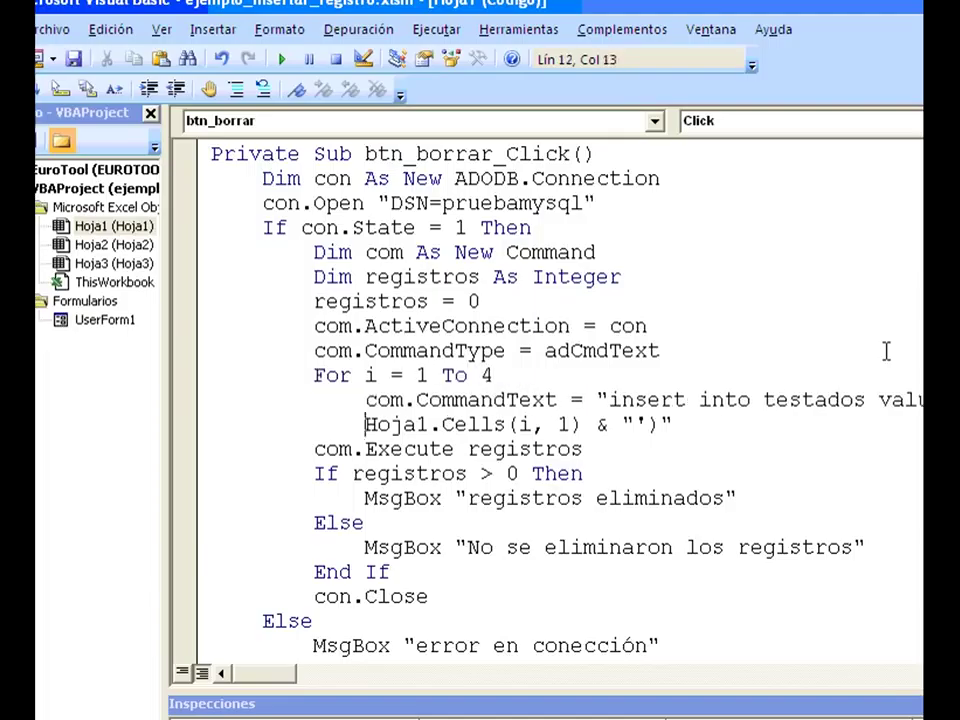
key("Tab")
key("Down")
key("Home")
key("Tab")
key("Down")
key("Home")
key("Tab")
key("Down")
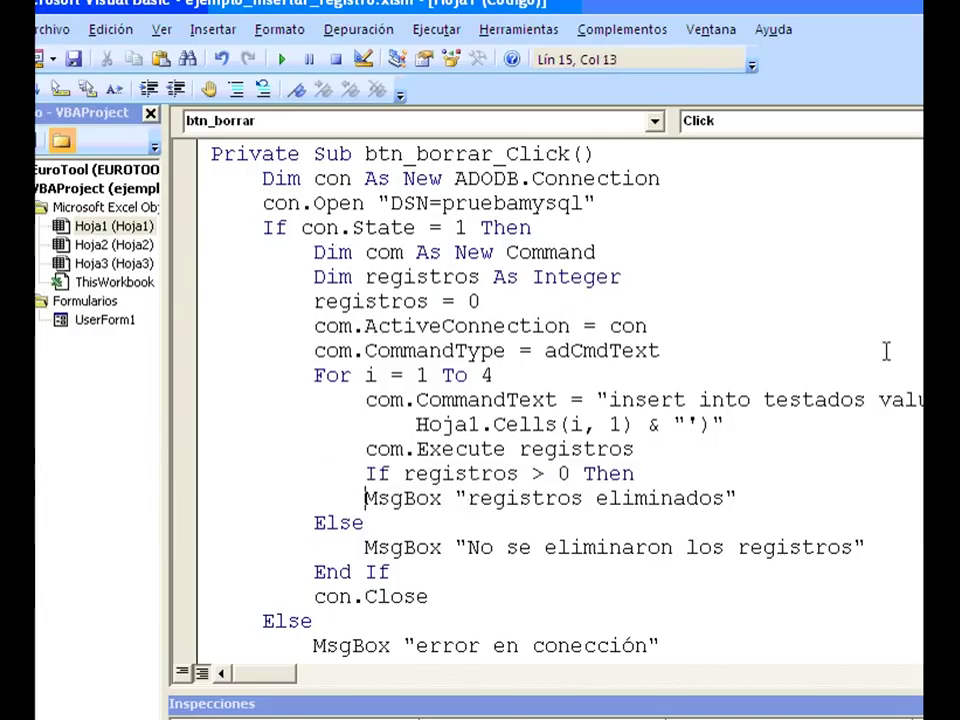
key("Tab")
key("Down")
key("Home")
key("Tab")
key("Down")
key("Tab")
key("Down")
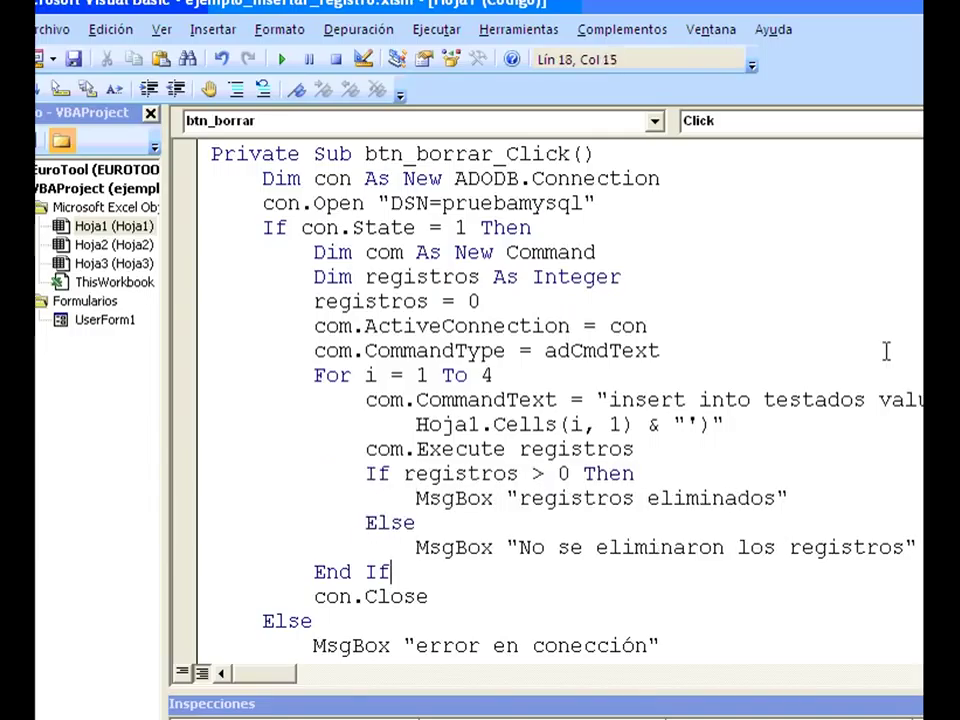
key("Home")
key("Tab")
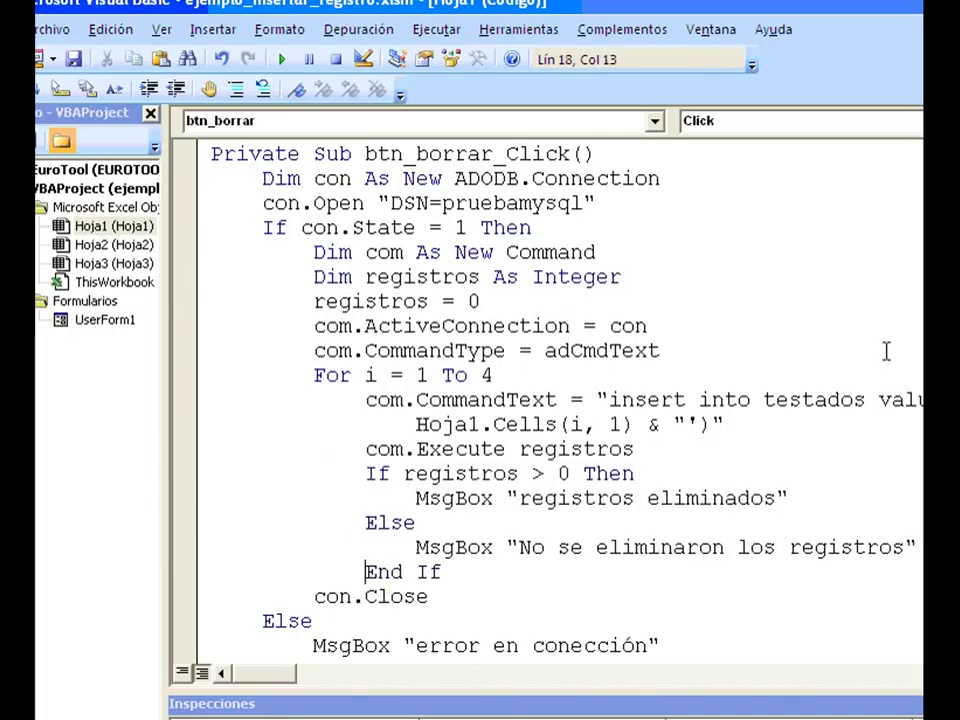
Close the loop with "Next i" after the End If, aligned with the For line
key("End")
key("Return")
key("BackSpace")
type("ne")
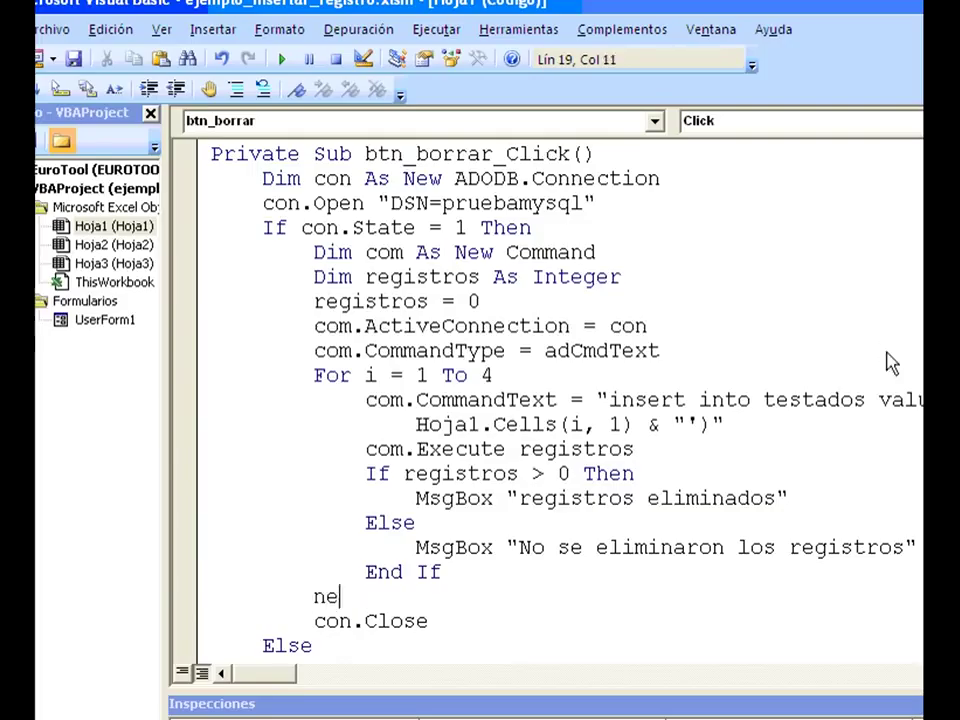
type("xt i")
Change the success message after "If registros > 0 Then" to "registro insertado"
key("Up")
key("Up")
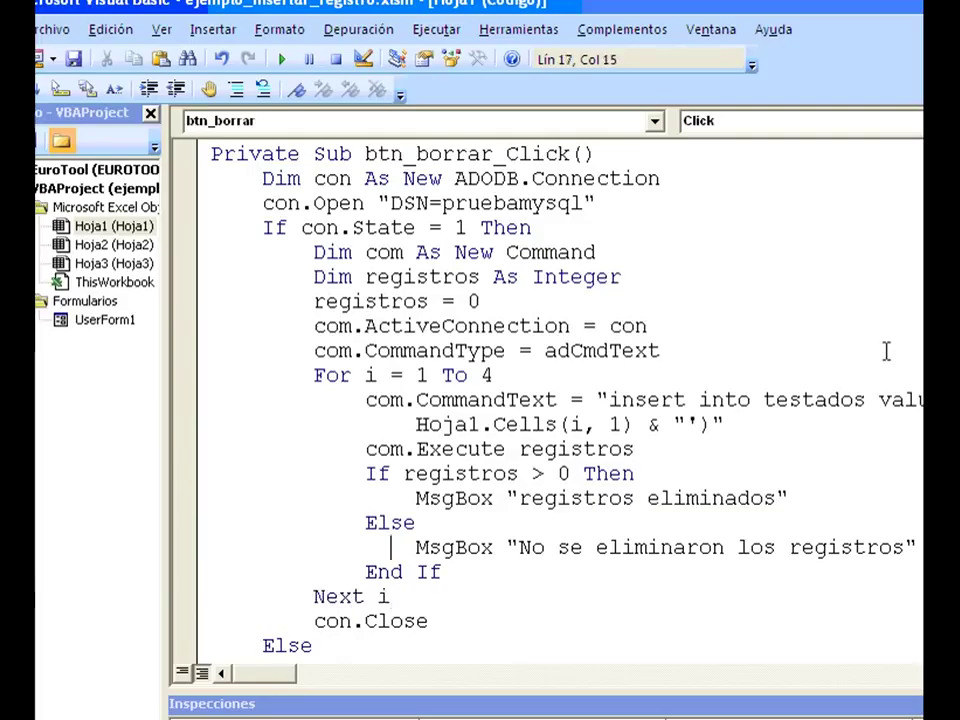
key("Up")
key("Up")
key("End")
key("Left")
key("ctrl+shift+Left")
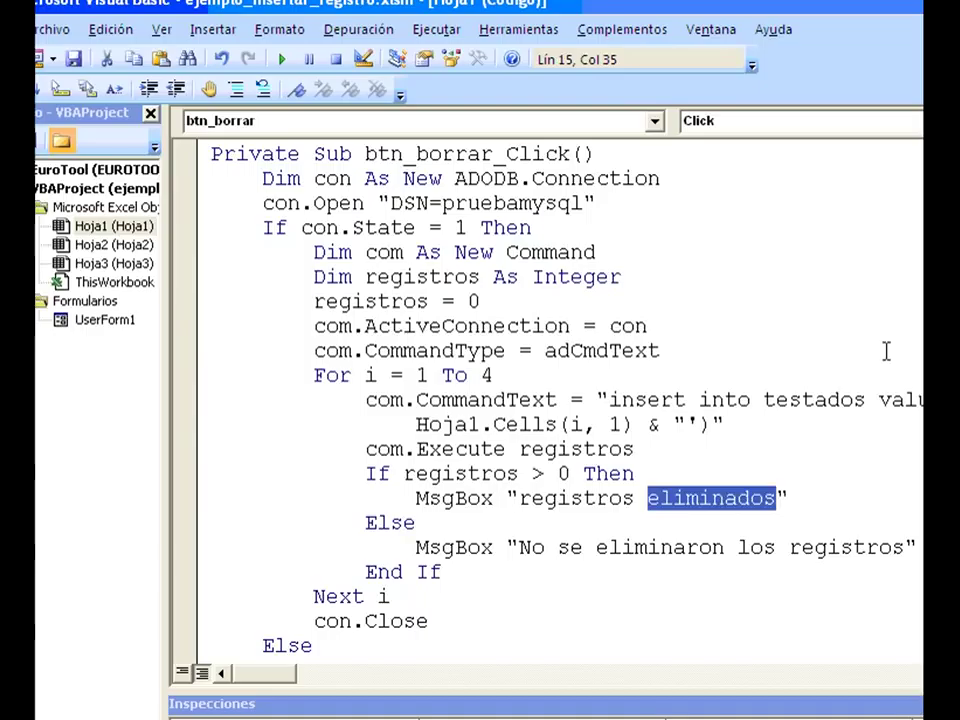
key("BackSpace")
key("BackSpace")
key("BackSpace")
type("inser")
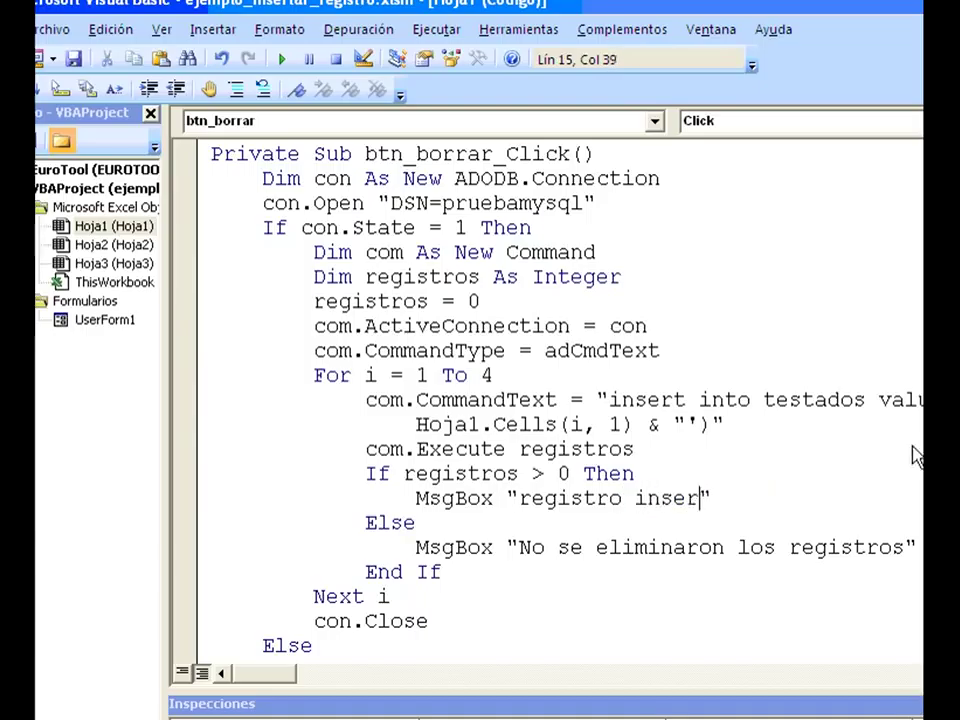
type("tado")
Change the failure message in the Else branch of the registros check to "No se insertó el registro"
key("Down")
key("Down")
key("Left")
key("Left")
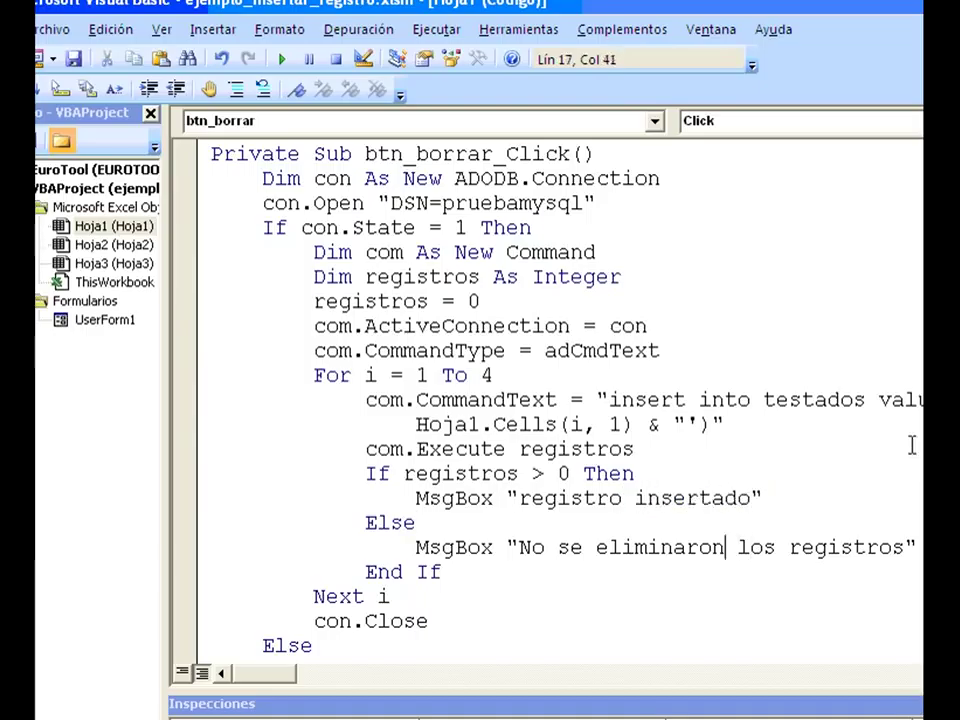
key("ctrl+shift+Left")
type("insert")
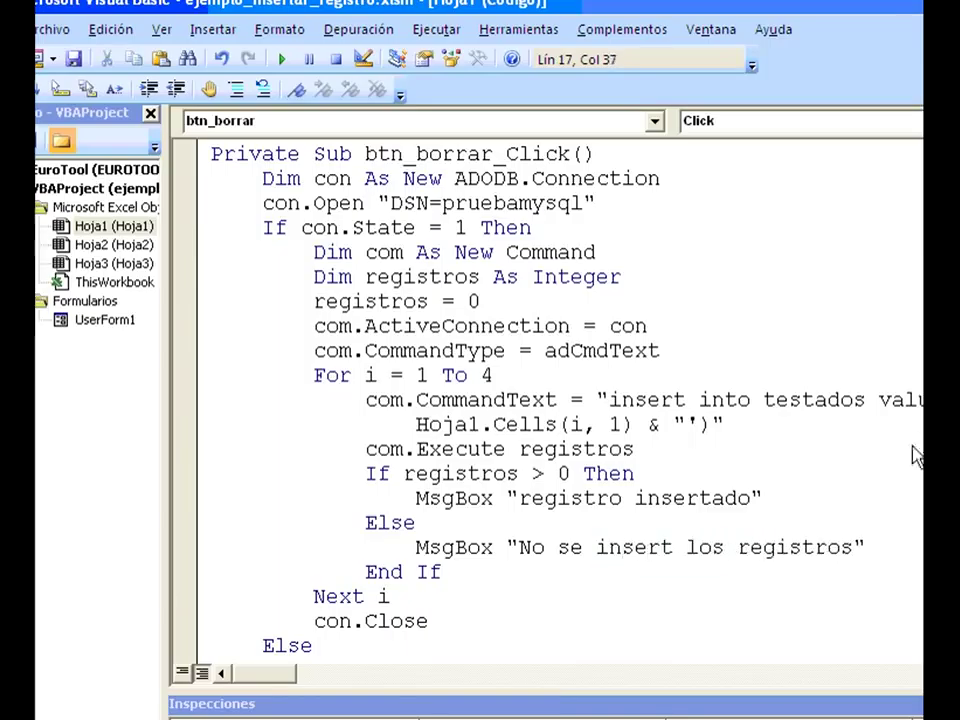
type("ó el registro")
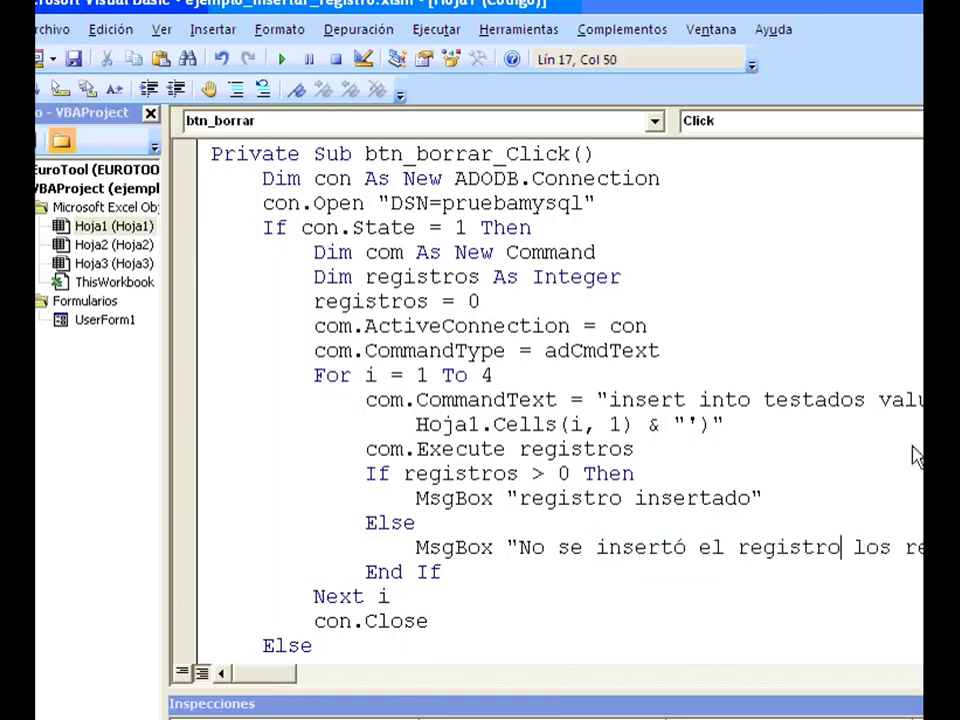
key("shift+End")
type("\"")
Review the declarations and command setup lines that precede the For loop
key("Up")
key("Up")
key("Up")
key("Up")
key("Up")
key("Up")
key("Up")
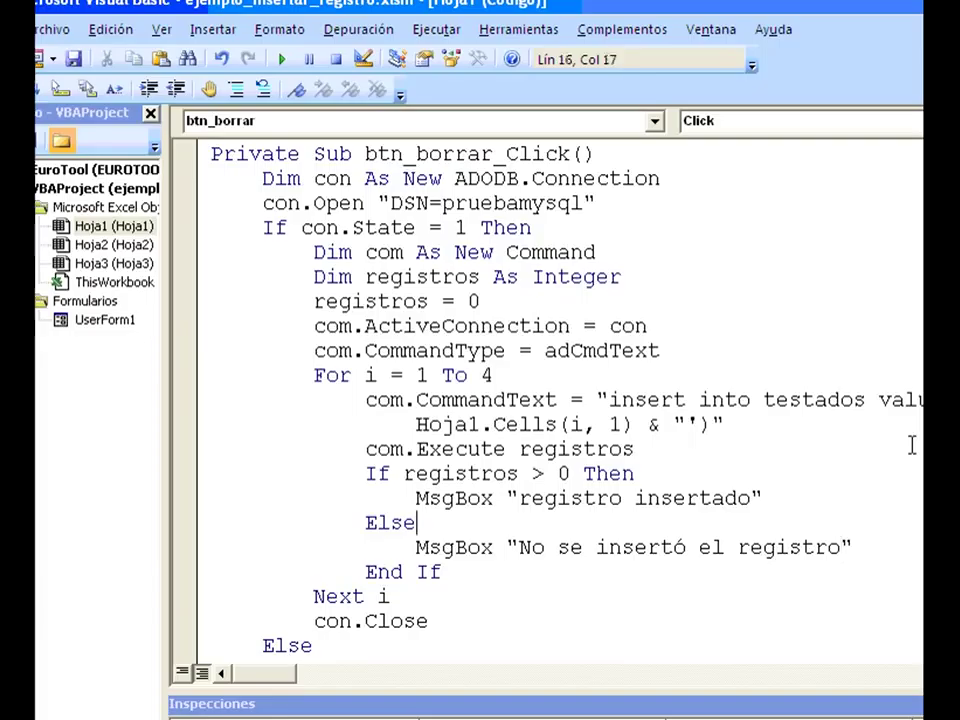
key("Home")
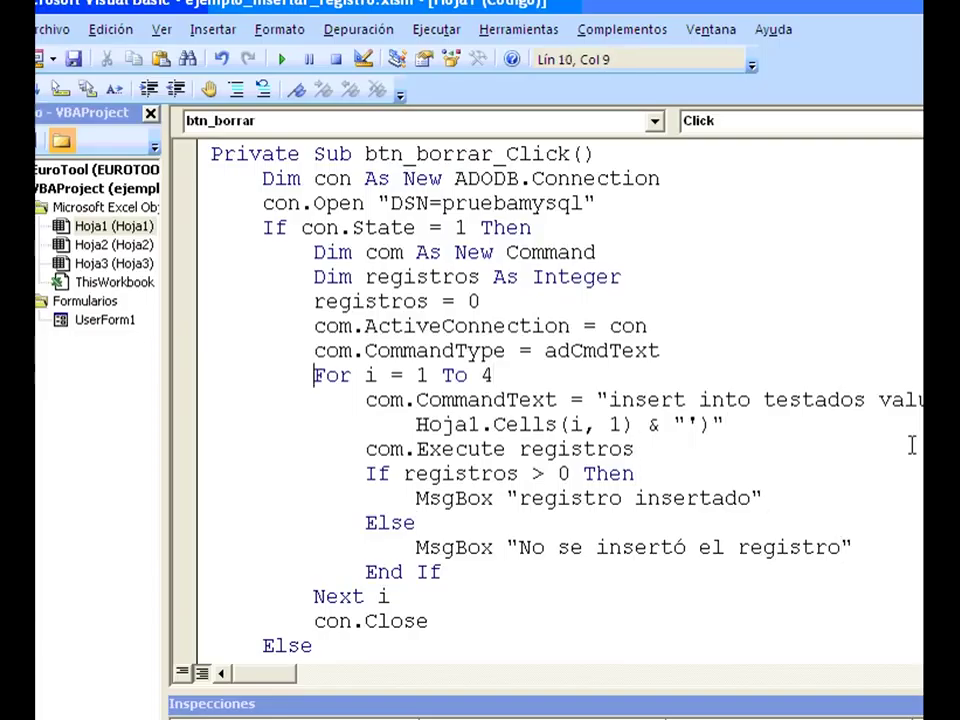
key("Up")
key("Up")
key("Home")
key("Up")
key("Up")
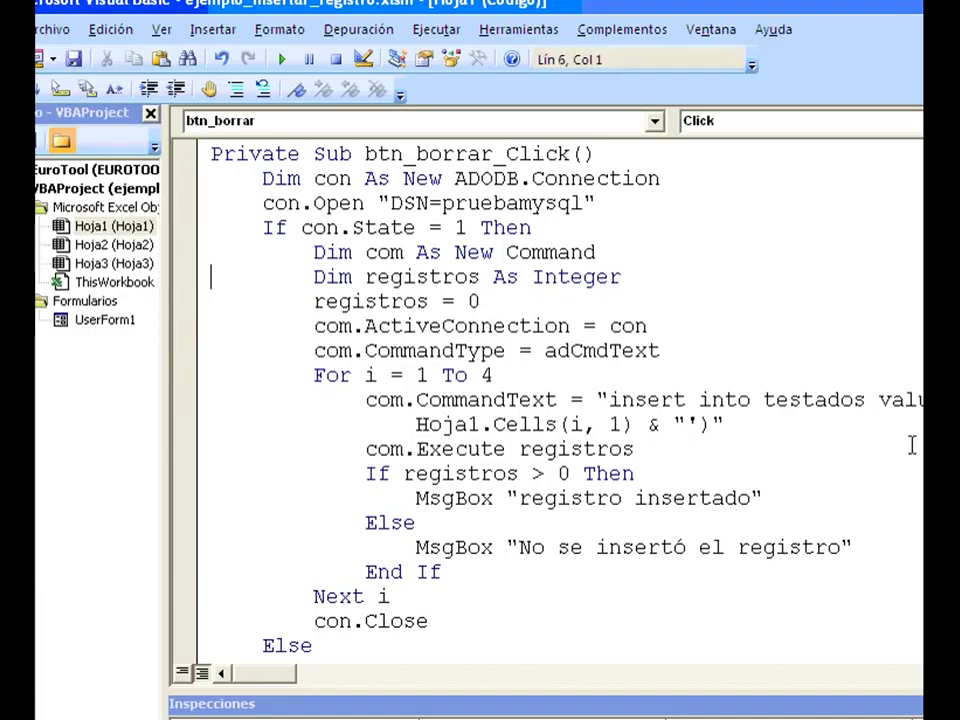
key("Up")
key("shift+Down")
key("shift+Down")
key("shift+Down")
key("shift+Down")
key("shift+Down")
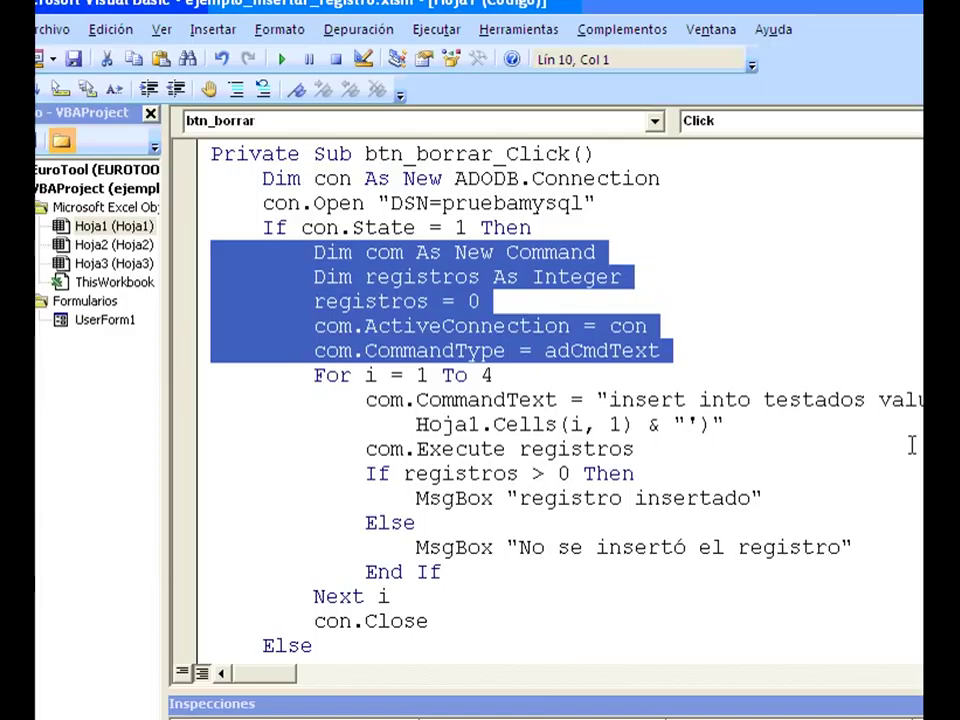
key("Home")
key("Up")
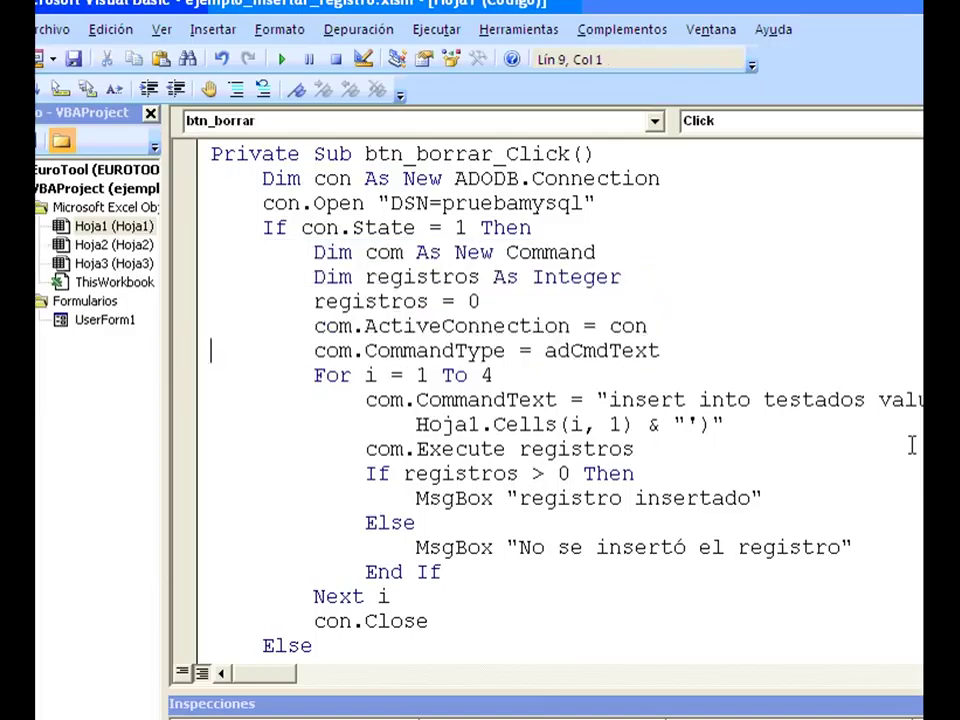
Review the statements inside the For loop, from the insert command text to the success message
key("Down")
key("Down")
key("Down")
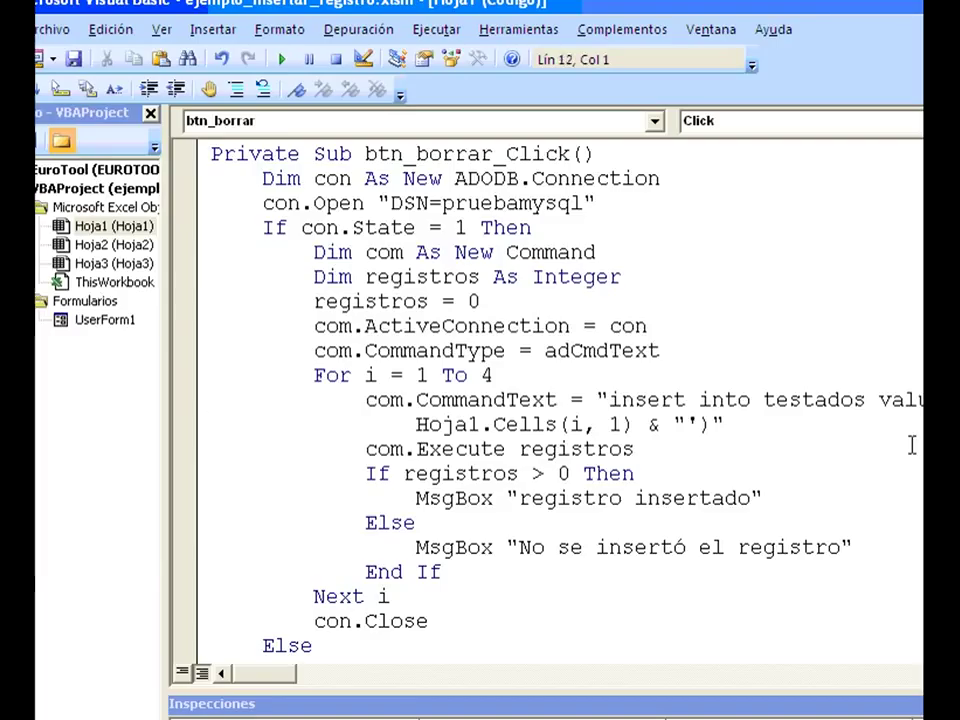
key("shift+Down")
key("shift+Down")
key("Up")
key("Up")
key("Up")
key("Up")
key("Down")
key("shift+Down")
key("shift+Down")
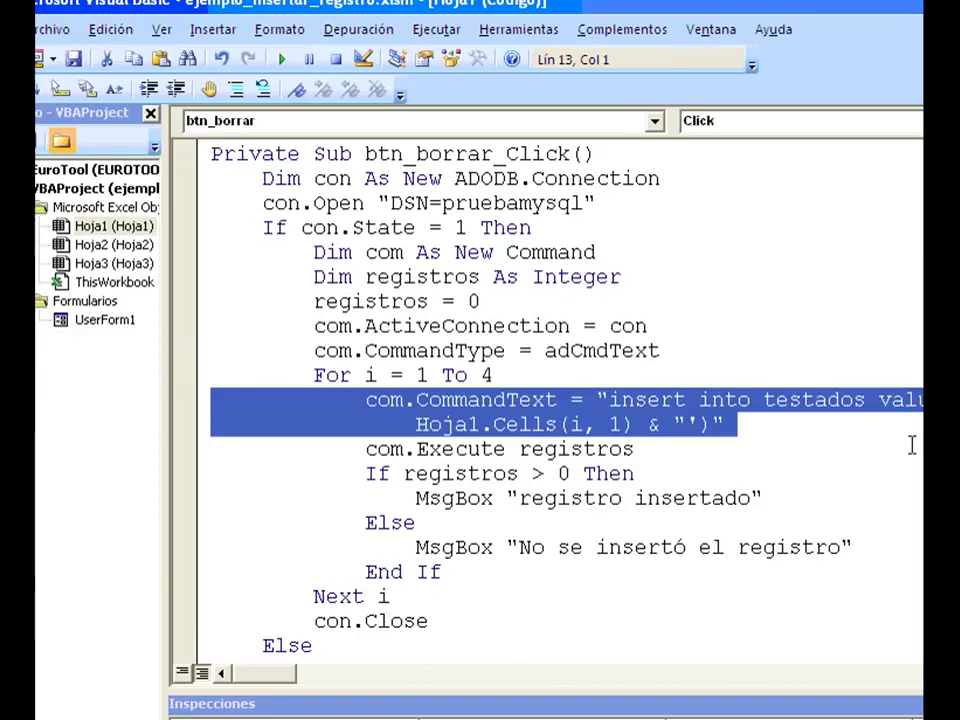
key("Down")
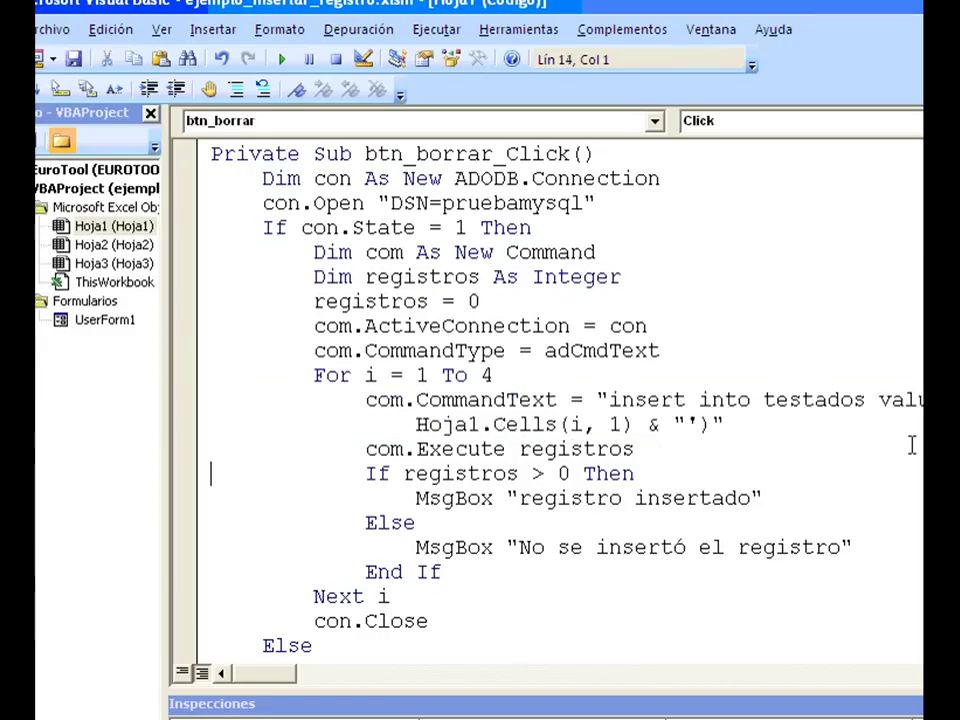
key("Down")
key("Up")
key("shift+Down")
key("shift+Down")
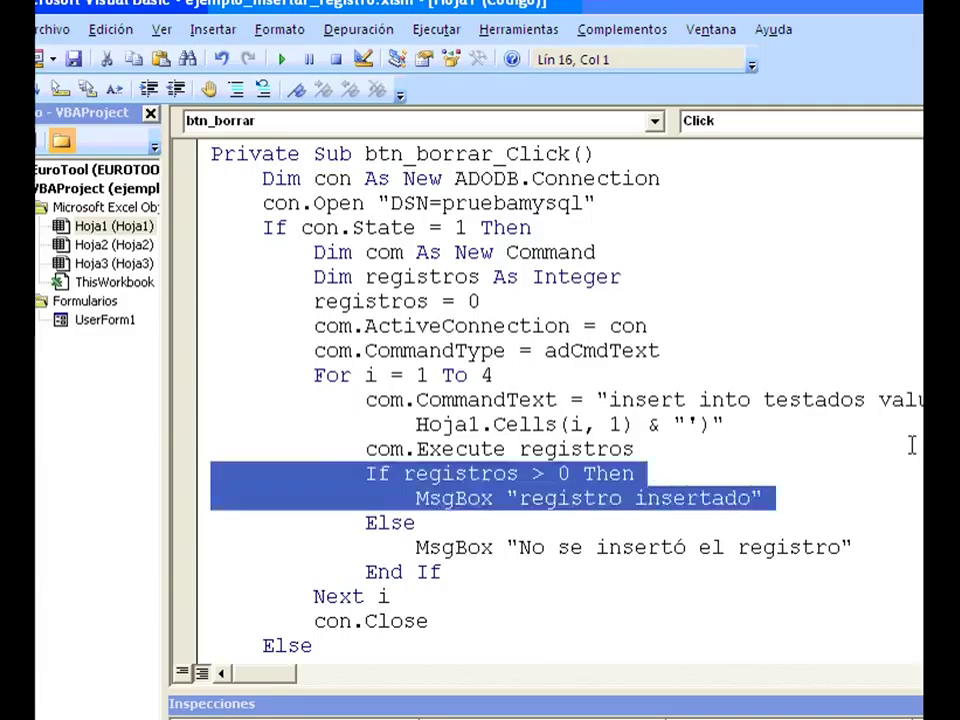
Move the line "registros = 0" from the setup section to the start of the For loop body
key("Up")
key("Up")
key("Up")
key("Up")
key("Up")
key("Up")
key("Up")
key("Up")
key("Up")
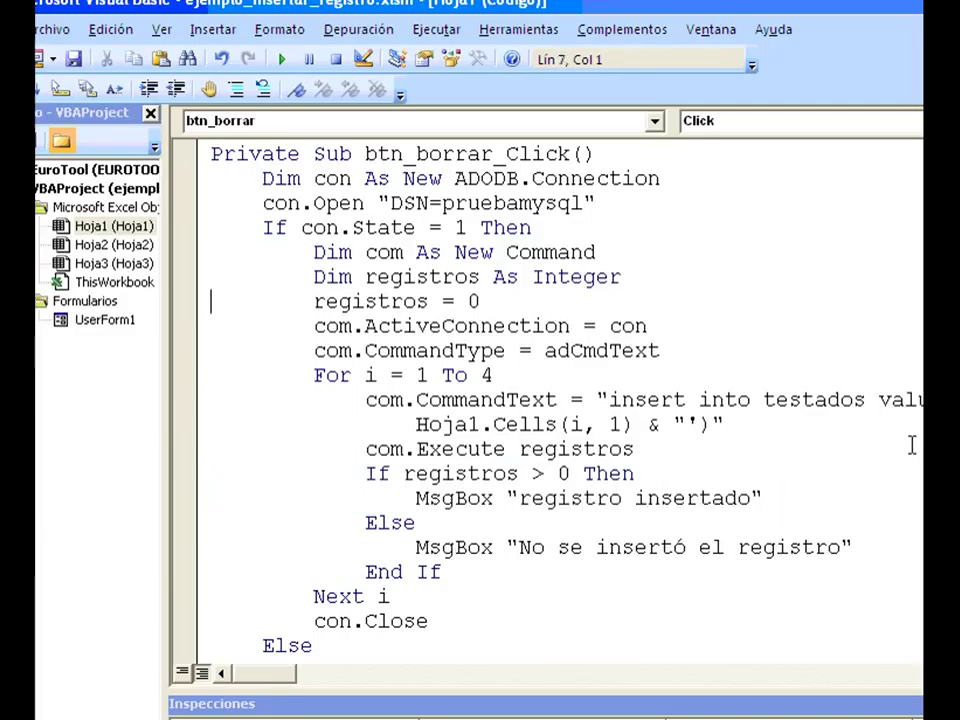
key("shift+Down")
key("ctrl+c")
key("Delete")
key("Down")
key("Down")
key("Down")
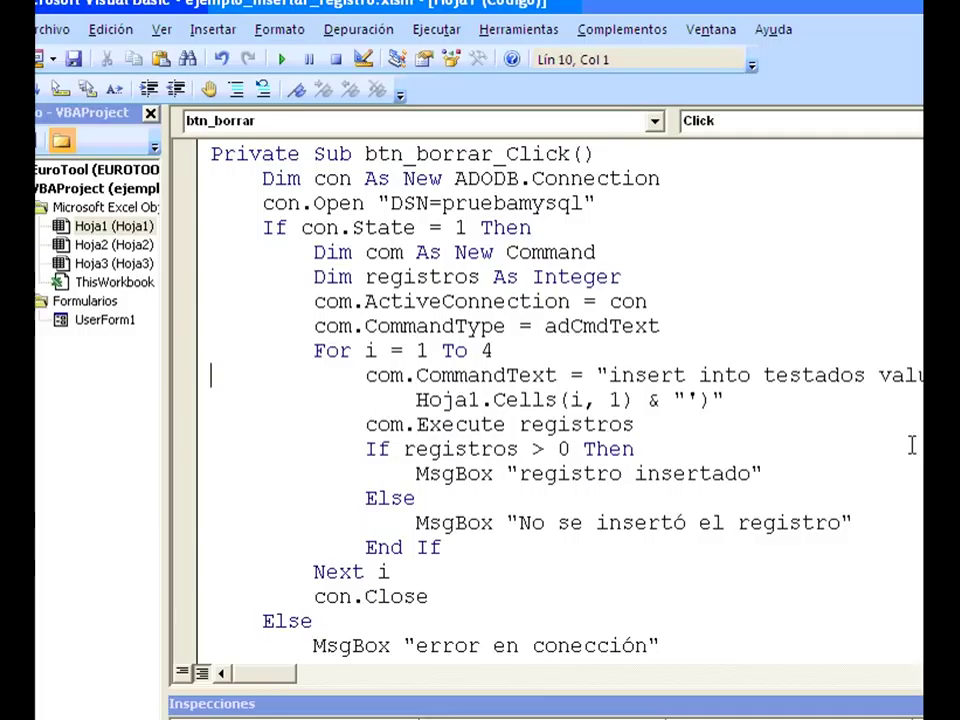
key("ctrl+v")
key("Up")
key("Right")
key("Right")
key("Right")
key("Right")
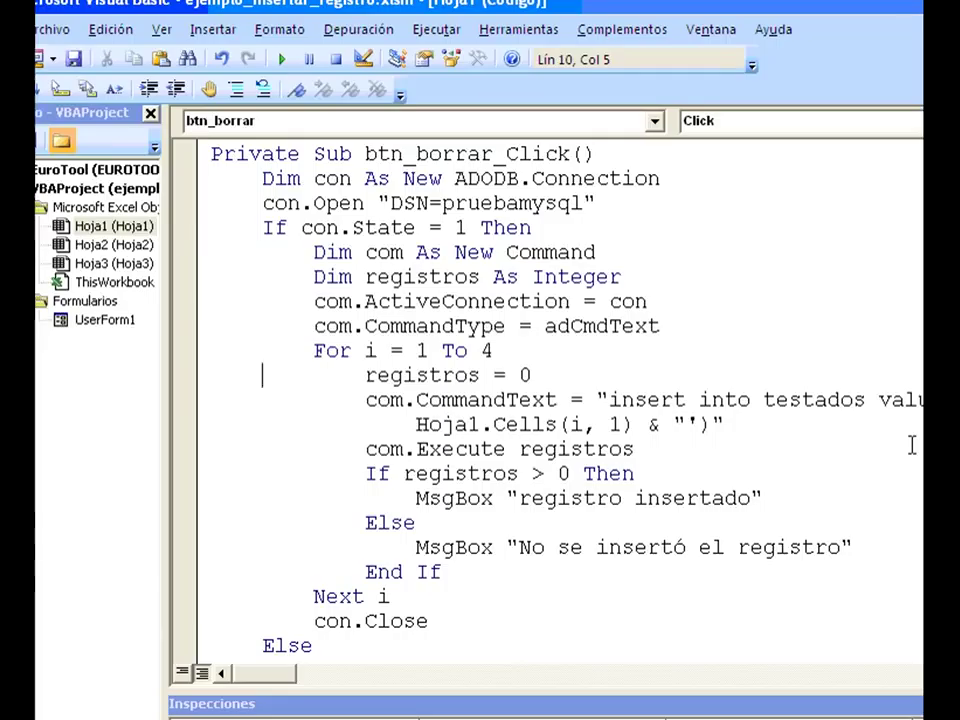
Switch to Excel and save the workbook in the software folder under the new name ejemplo_insertar_registros.xlsm
left_click(52, 30)
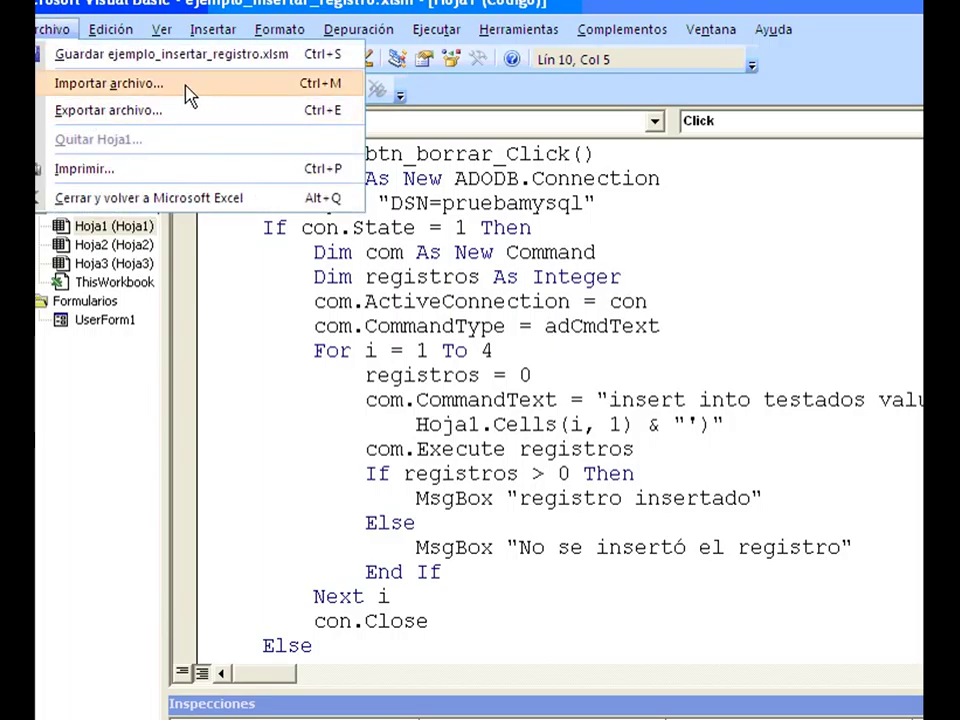
left_click(430, 177)
key("alt+Tab")
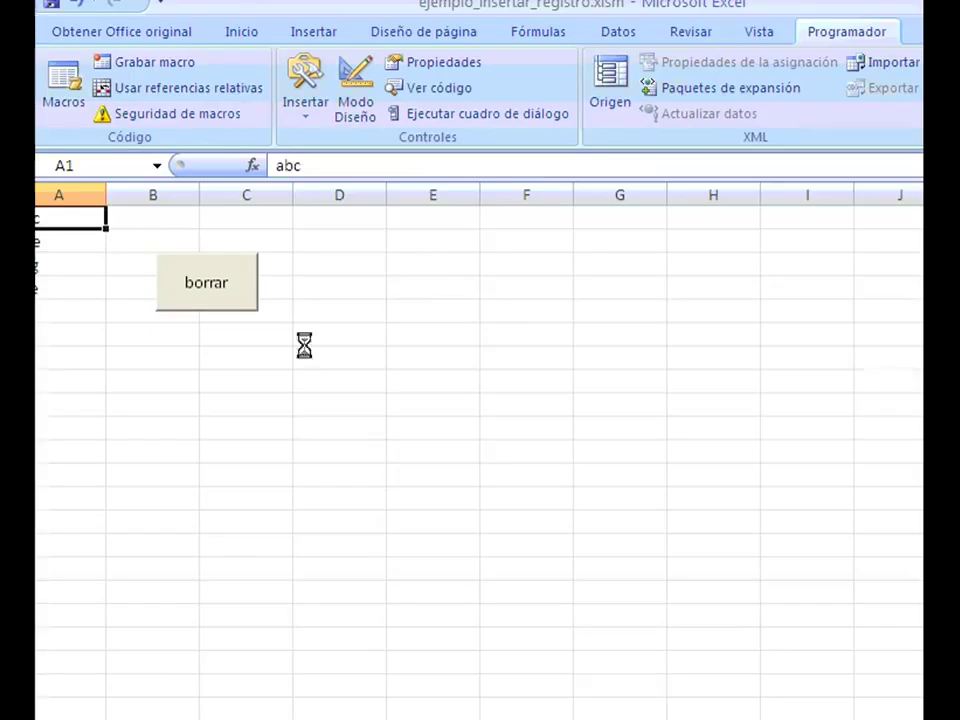
left_click(602, 605)
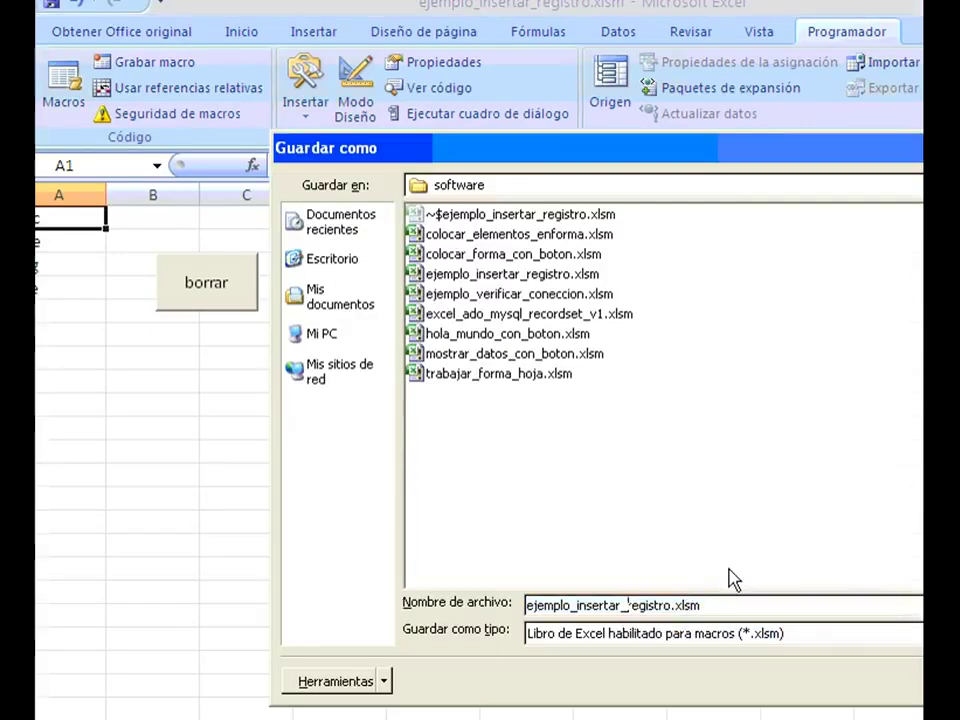
key("Right")
key("Right")
key("Right")
key("Right")
key("Right")
key("Right")
key("Right")
key("Right")
type("s")
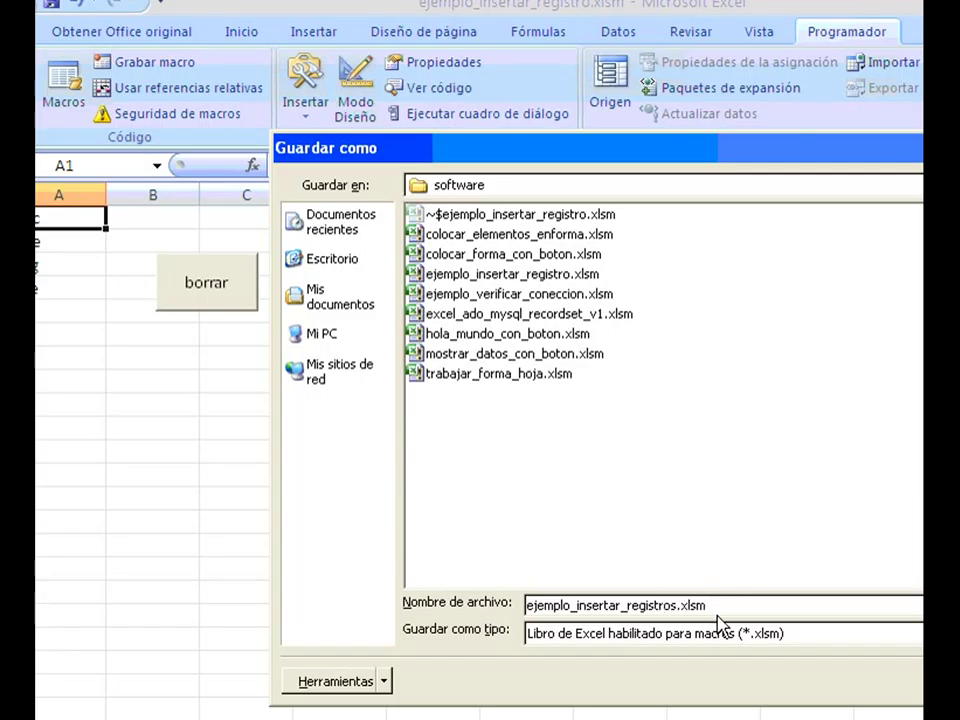
left_click_drag(560, 158, 367, 48)
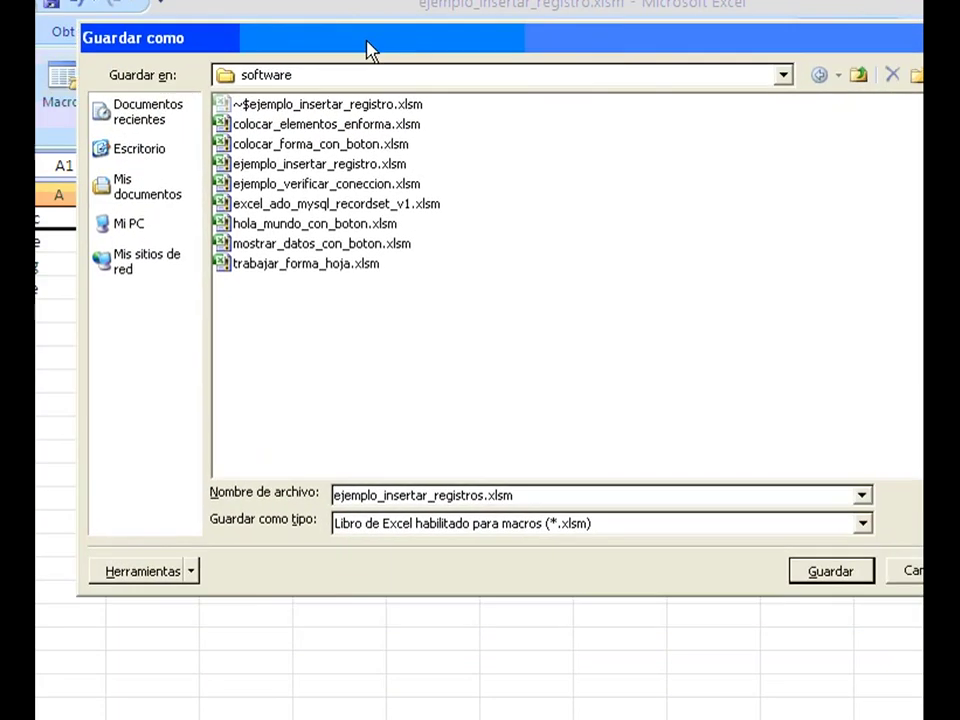
left_click(829, 572)
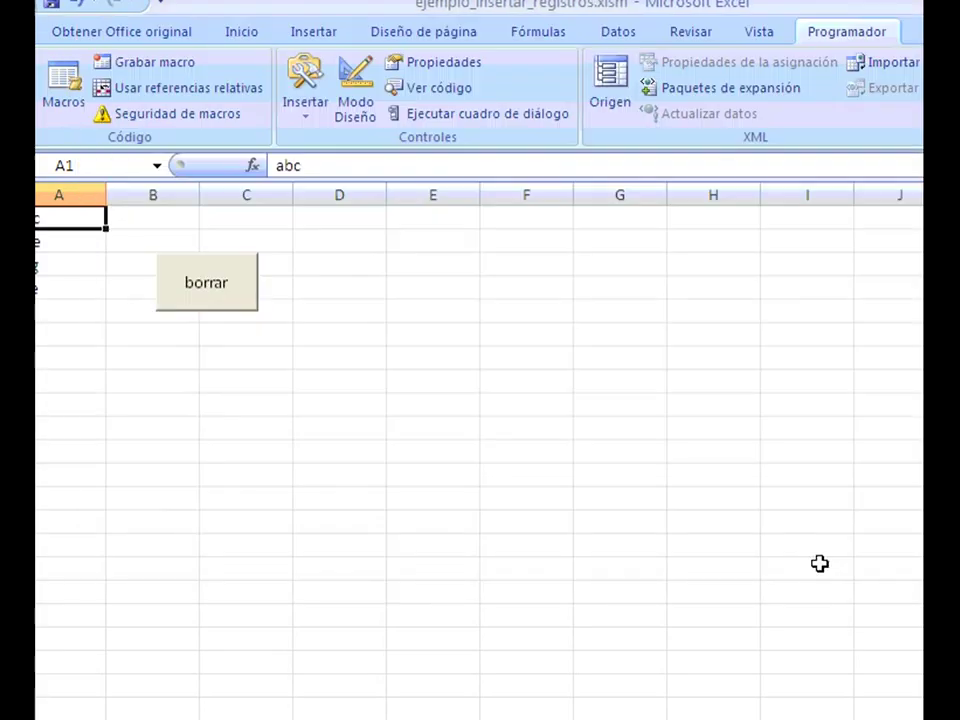
Test the borrar button's macro on the worksheet and end the interrupted run
left_click(200, 308)
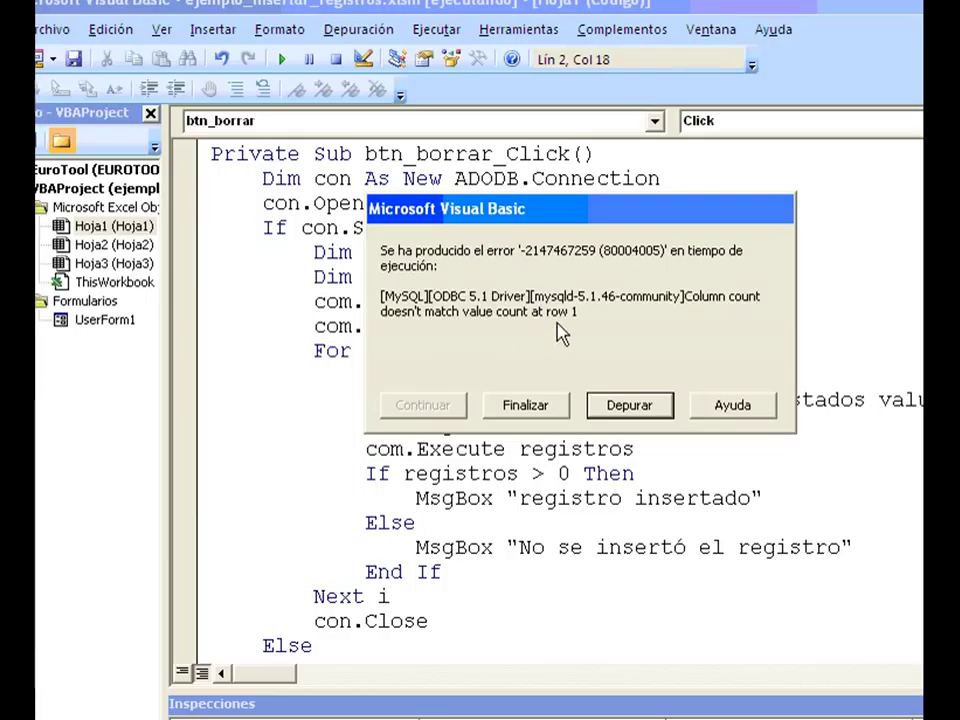
left_click(543, 405)
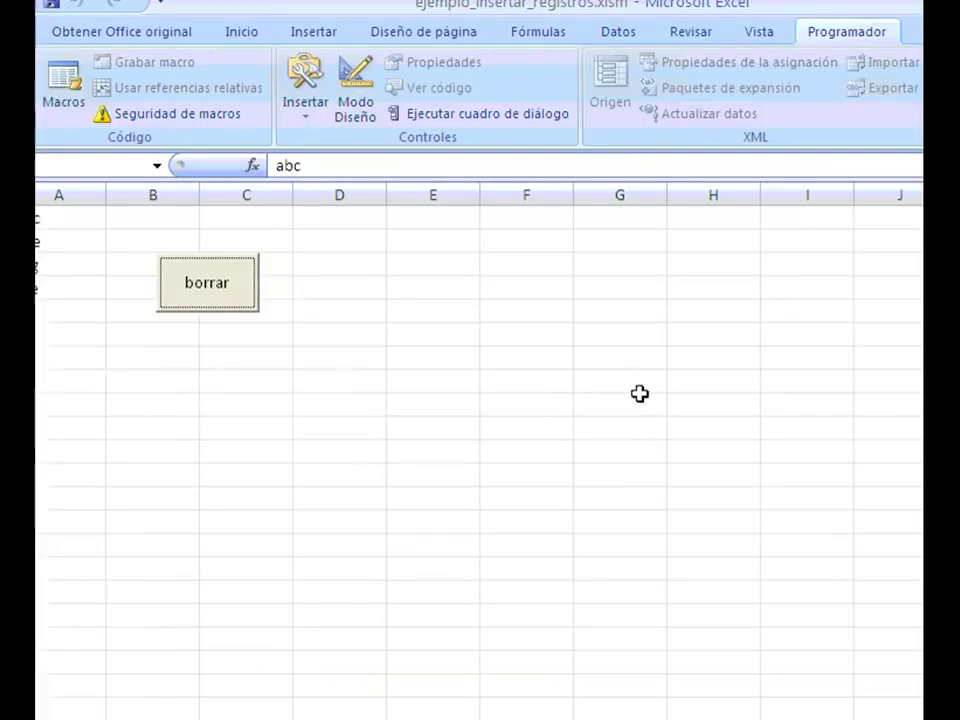
Return to the Visual Basic editor and add the column list "(nombre)" after testados in the insert statement
key("alt+Tab")
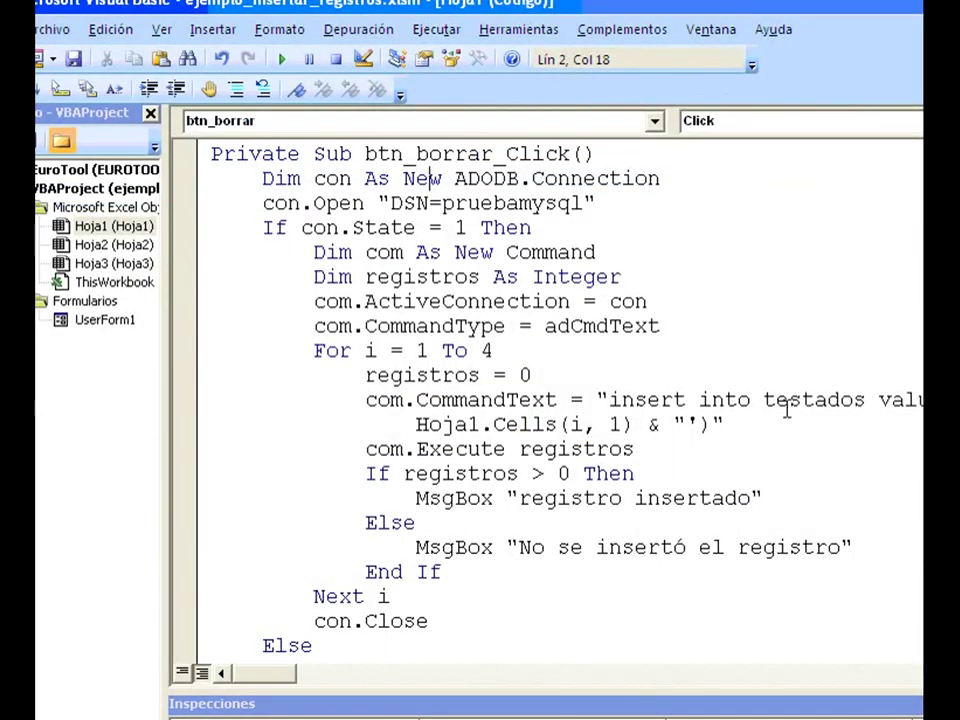
left_click(866, 399)
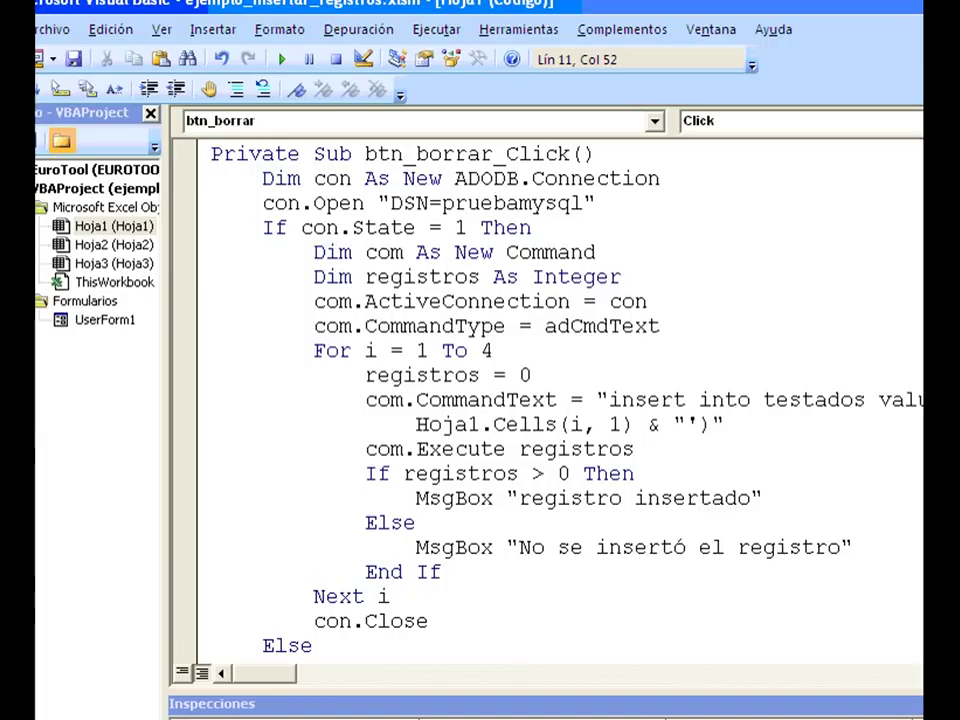
type("(nombre")
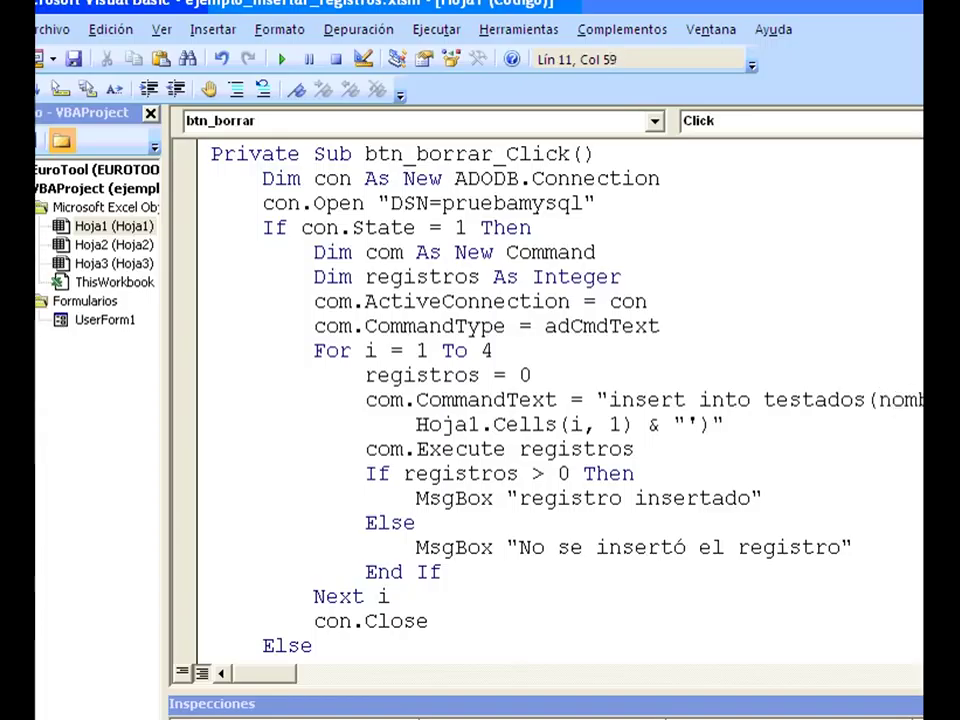
type(")")
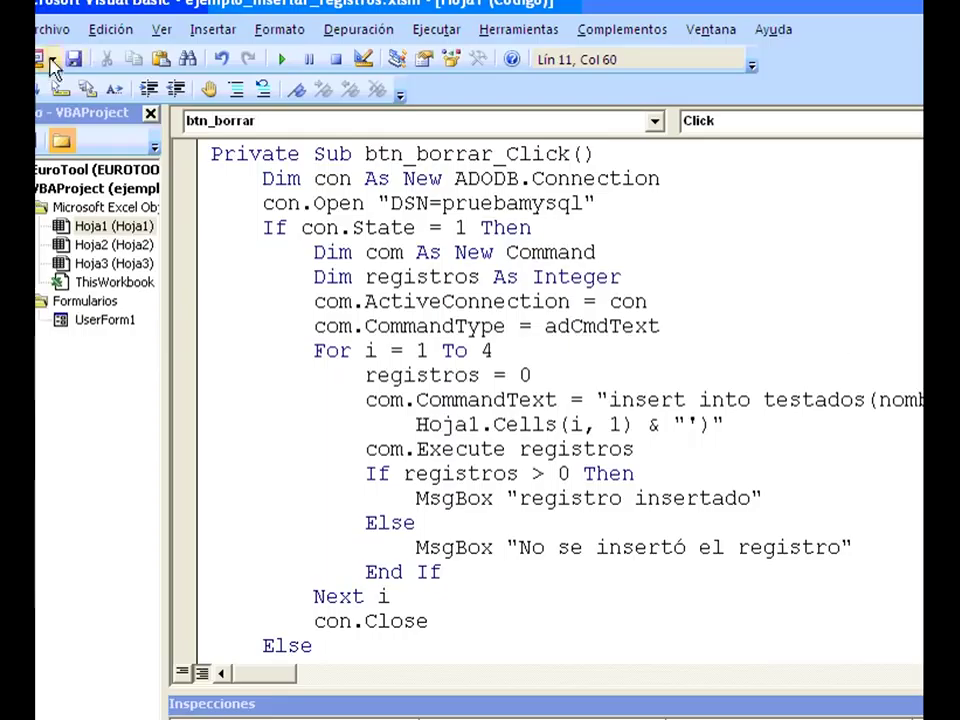
Go back to the worksheet, run the borrar button's macro again and acknowledge its messages
key("alt+F11")
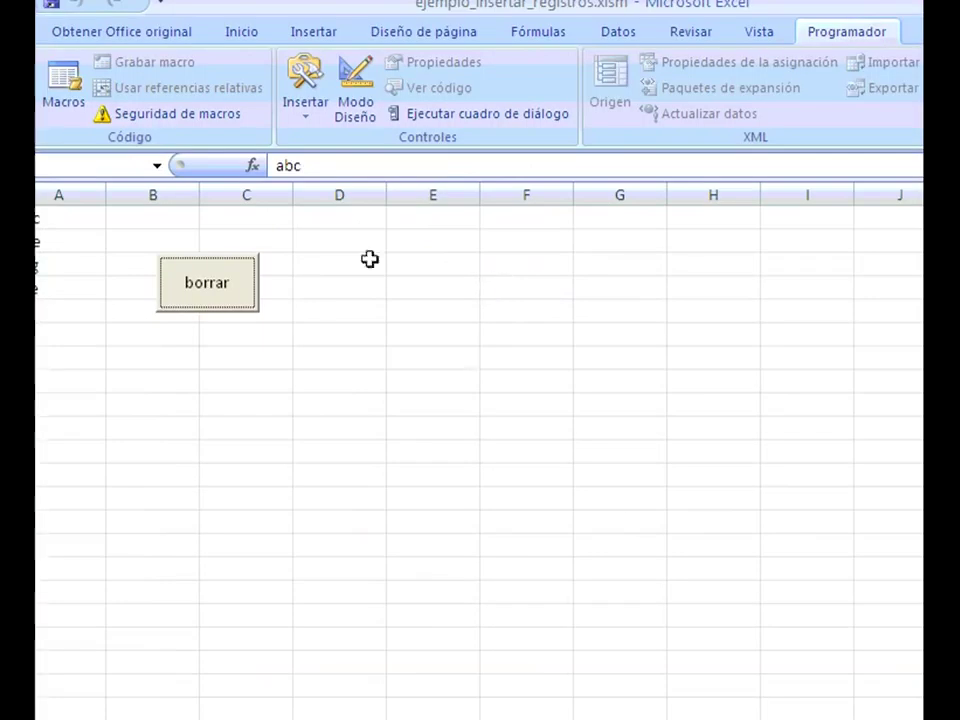
left_click(229, 294)
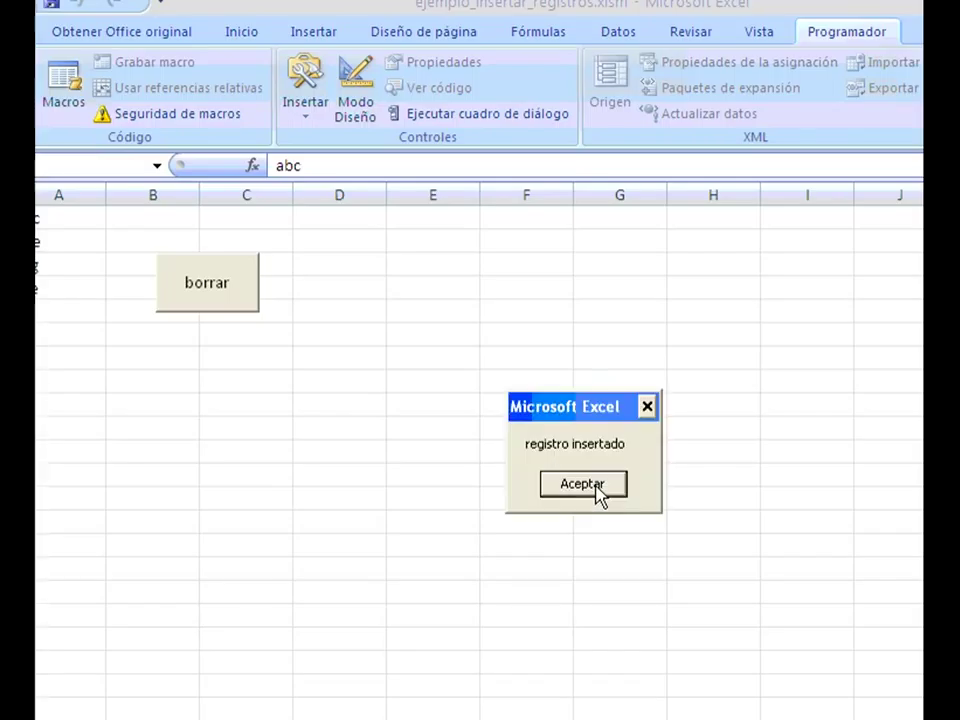
left_click(582, 484)
key("alt+Tab")
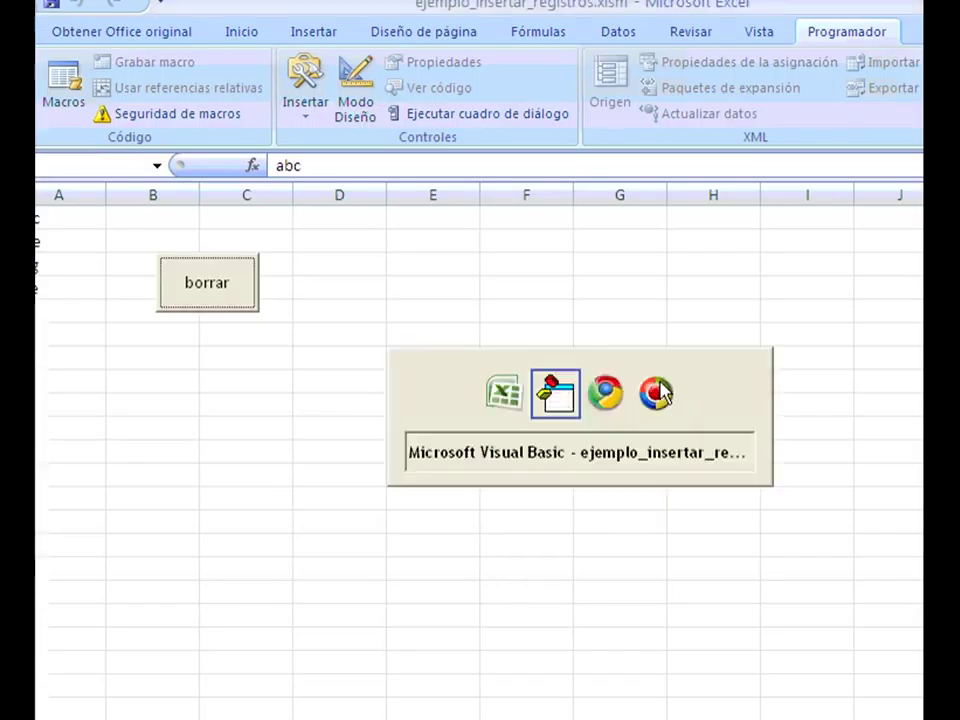